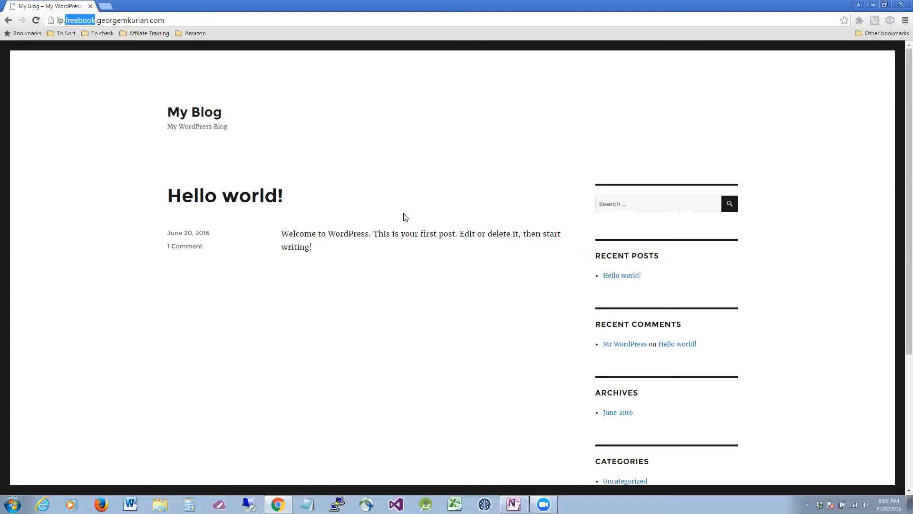
# Go to the site's /wp-admin address.
pyautogui.click(312, 20)
pyautogui.hotkey('ctrl', 'a')
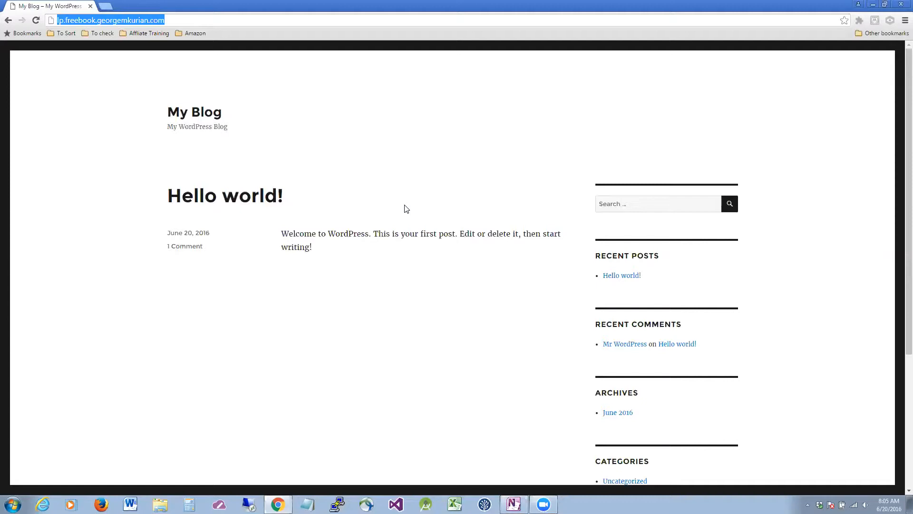
pyautogui.click(206, 18)
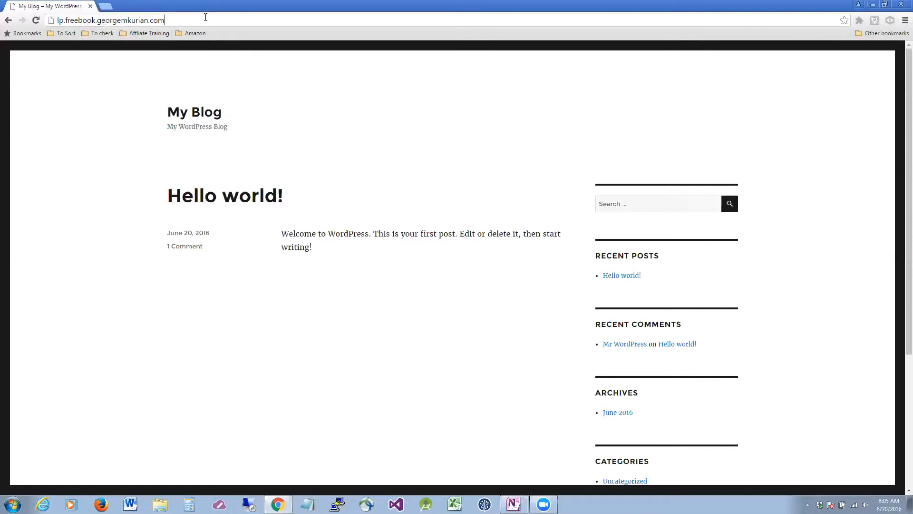
pyautogui.write('/wp-admin')
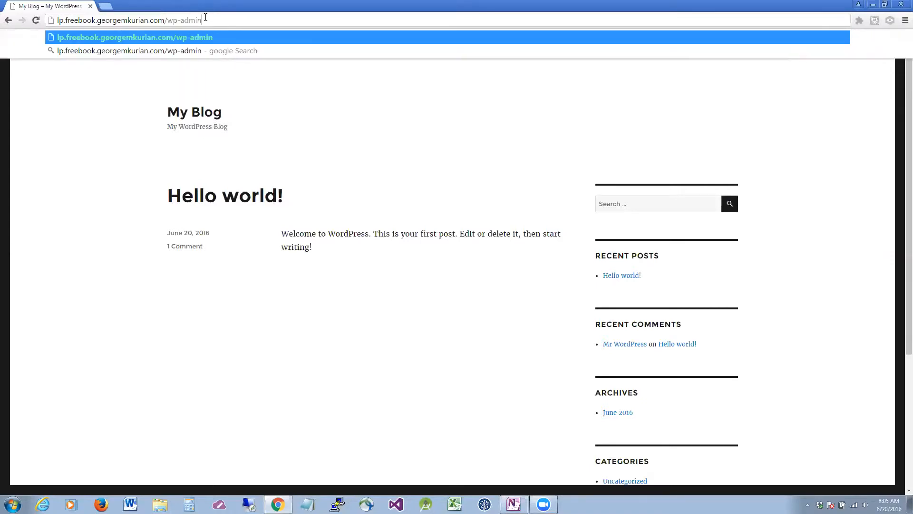
pyautogui.press('Return')
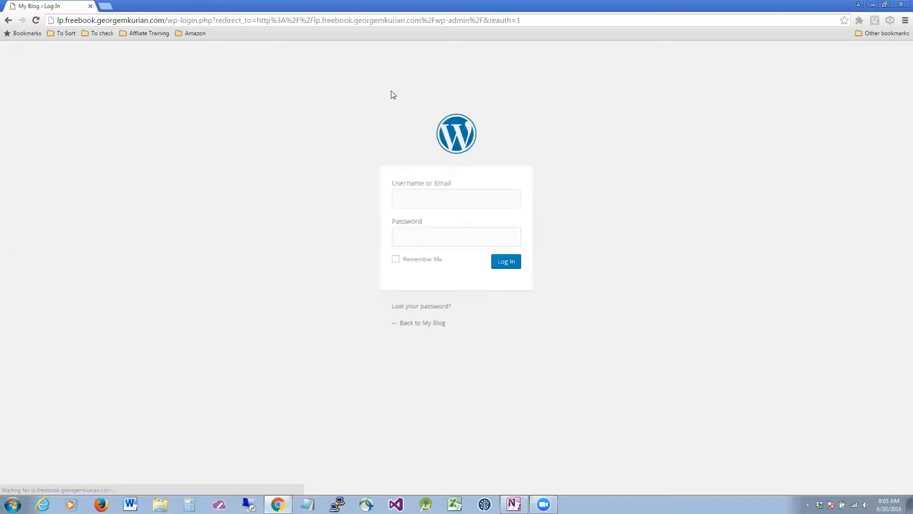
# Log in with the admin username and password, declining Chrome's offer to save the password.
pyautogui.click(408, 194)
pyautogui.write('admin')
pyautogui.press('Tab')
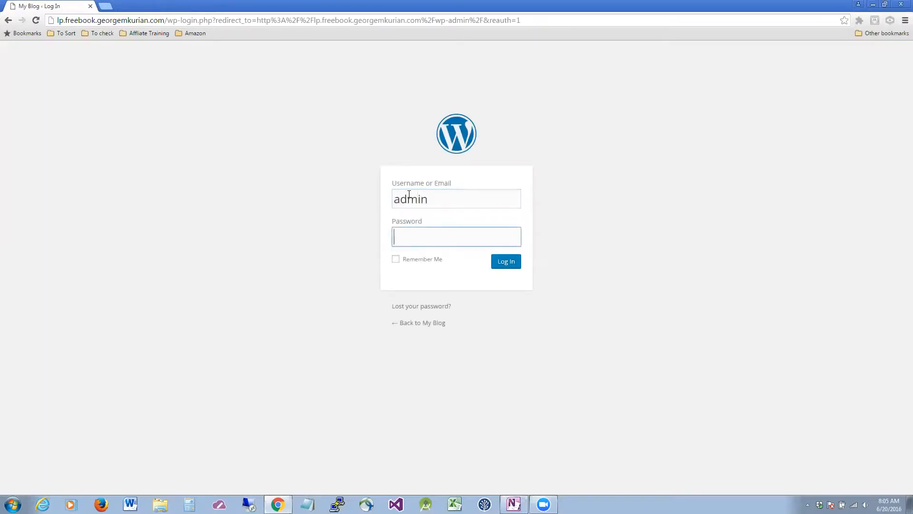
pyautogui.write('**********')
pyautogui.click(503, 263)
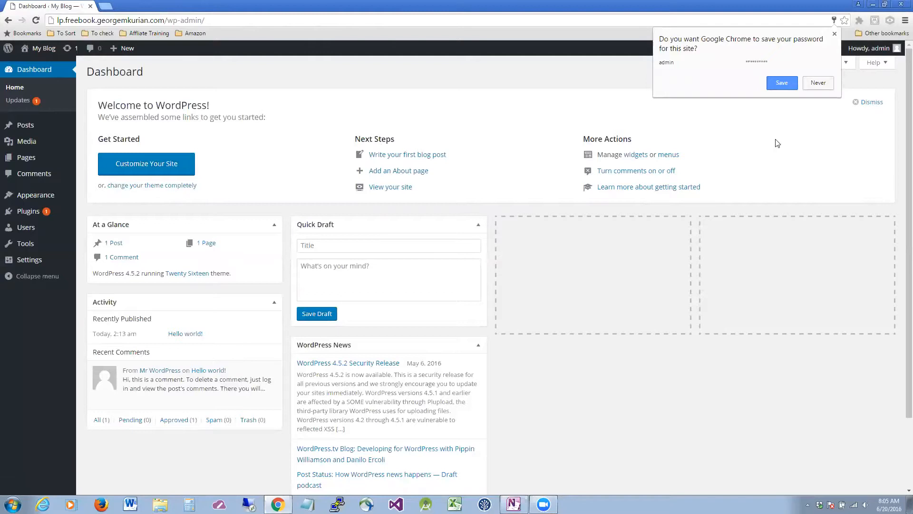
pyautogui.click(822, 87)
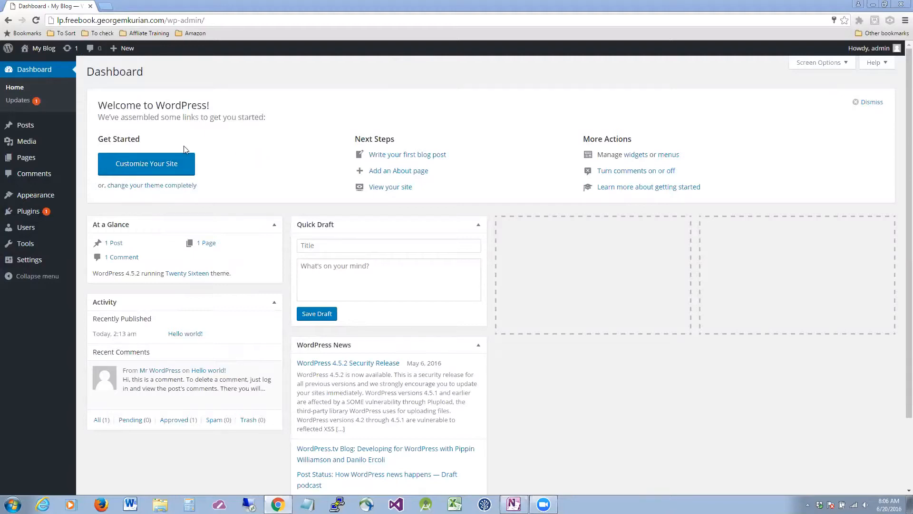
# Open Appearance > Themes and go to Add New Theme.
pyautogui.moveTo(40, 209)
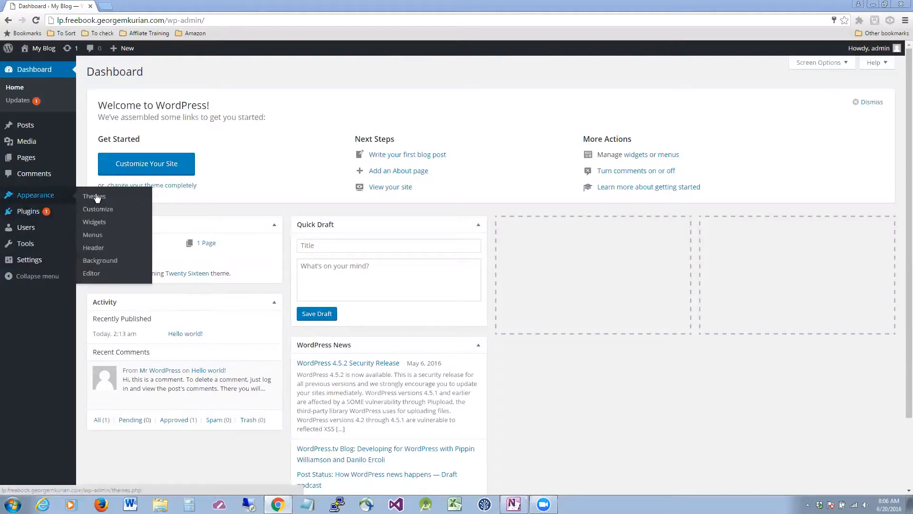
pyautogui.click(94, 196)
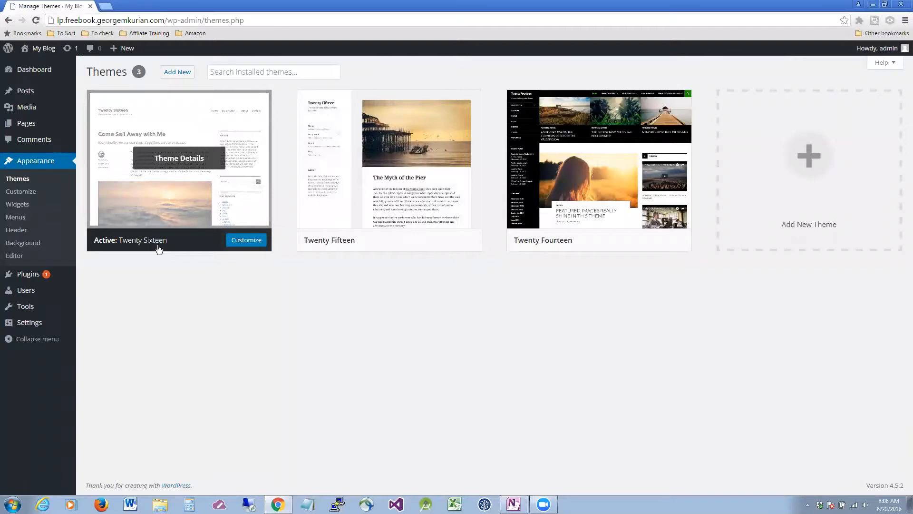
pyautogui.click(826, 204)
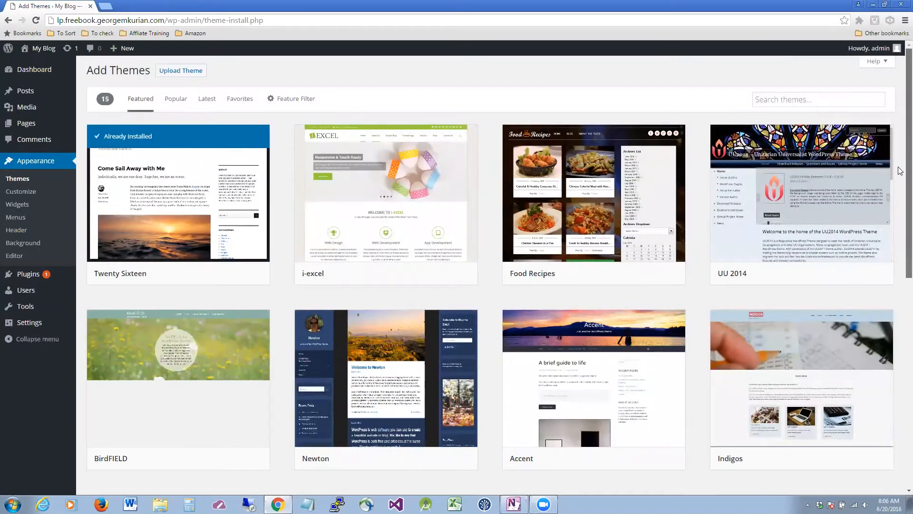
pyautogui.scroll(-1, 900, 190)
pyautogui.scroll(-7, 900, 223)
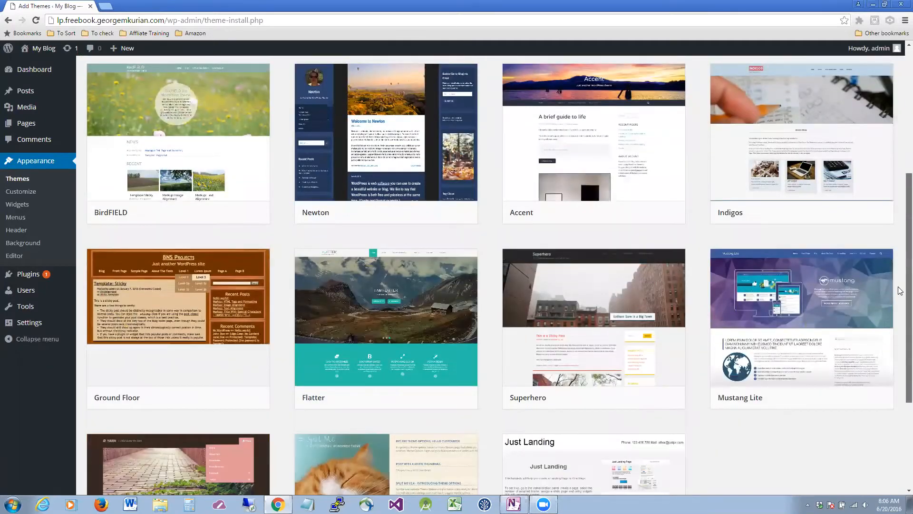
pyautogui.scroll(8, 899, 181)
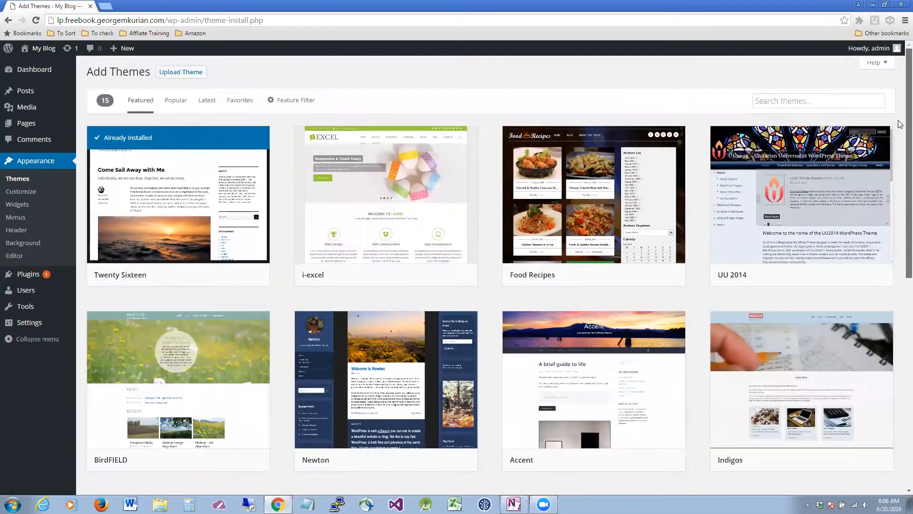
# Search the theme directory for 'simple white' and browse the results.
pyautogui.click(796, 102)
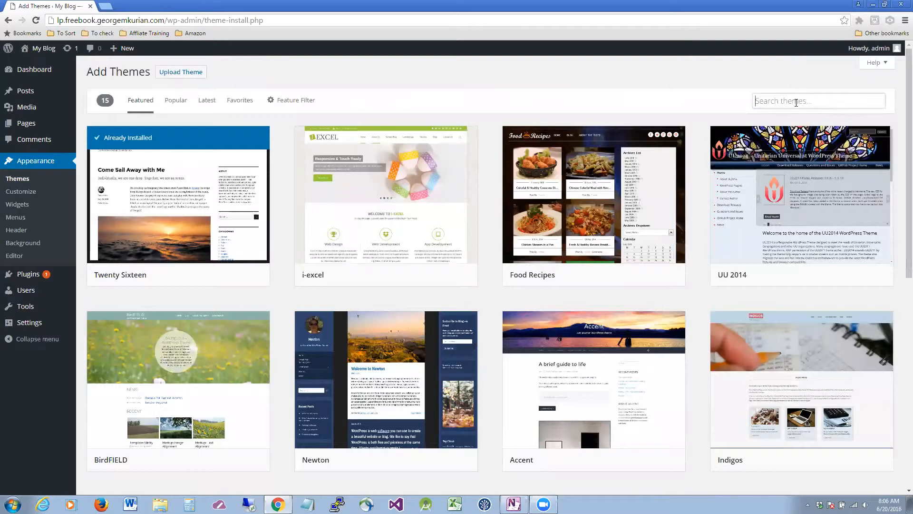
pyautogui.write('siple')
pyautogui.press('BackSpace')
pyautogui.press('BackSpace')
pyautogui.press('BackSpace')
pyautogui.press('BackSpace')
pyautogui.press('BackSpace')
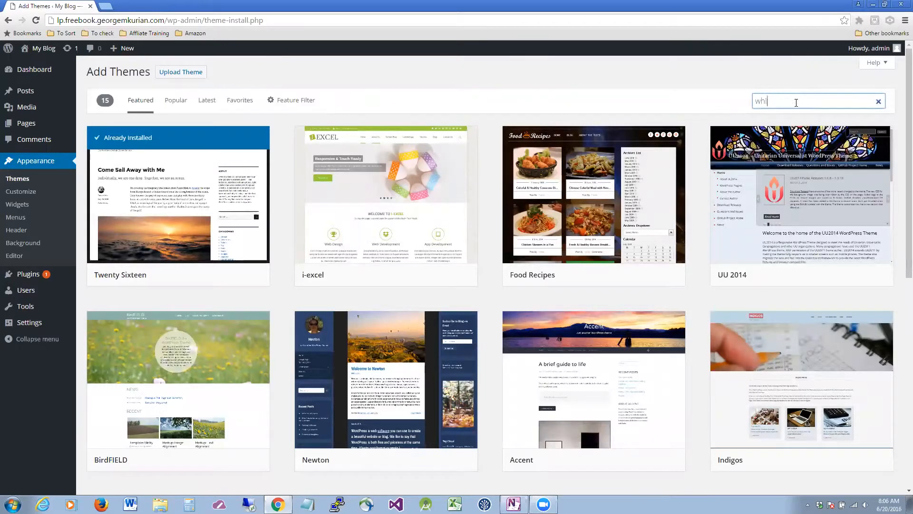
pyautogui.write('simple white')
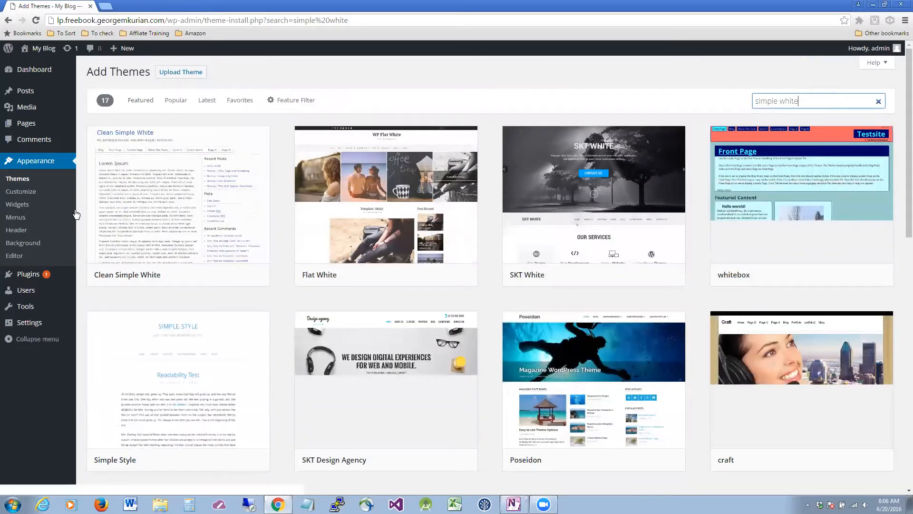
pyautogui.moveTo(133, 223)
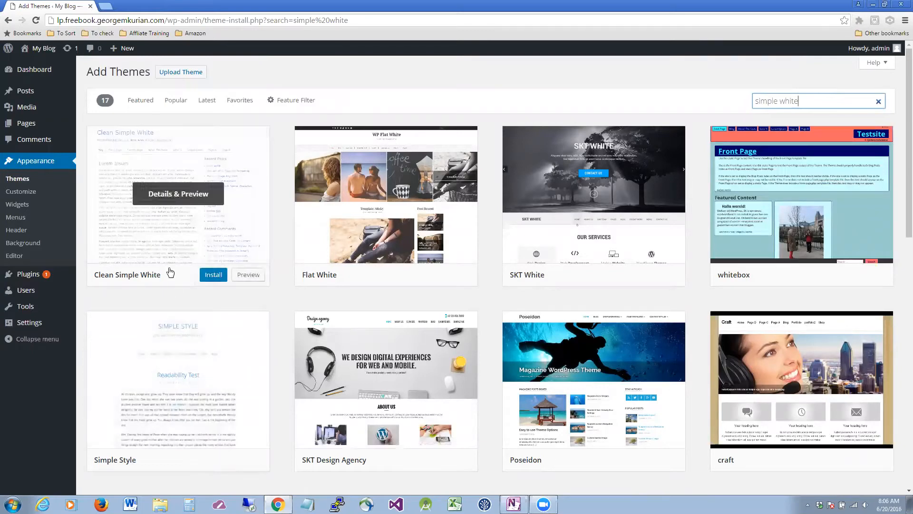
pyautogui.scroll(-4, 171, 272)
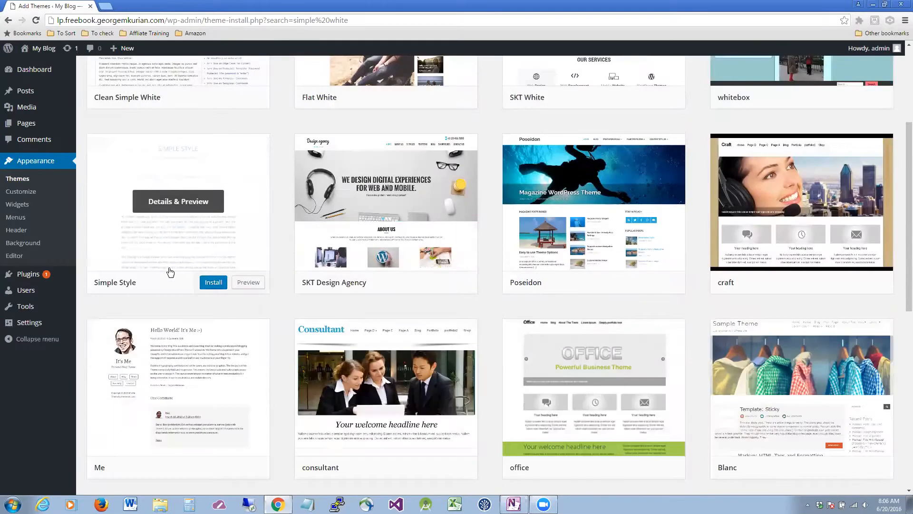
pyautogui.scroll(-4, 170, 272)
pyautogui.scroll(-5, 170, 272)
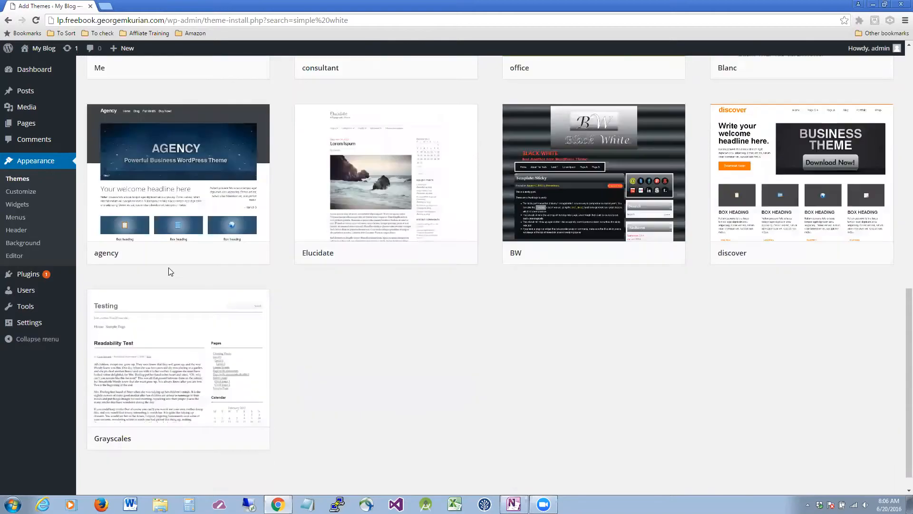
pyautogui.scroll(13, 169, 270)
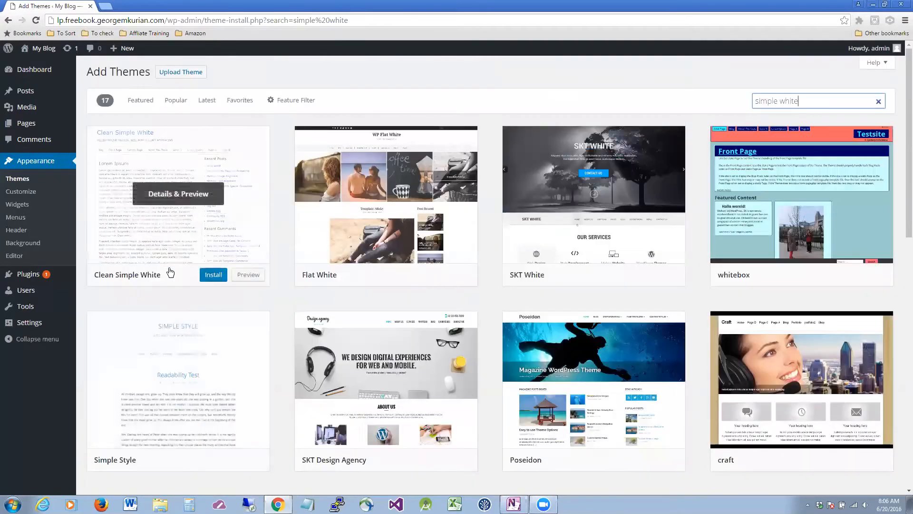
# Install the Clean Simple White theme and activate it.
pyautogui.click(213, 275)
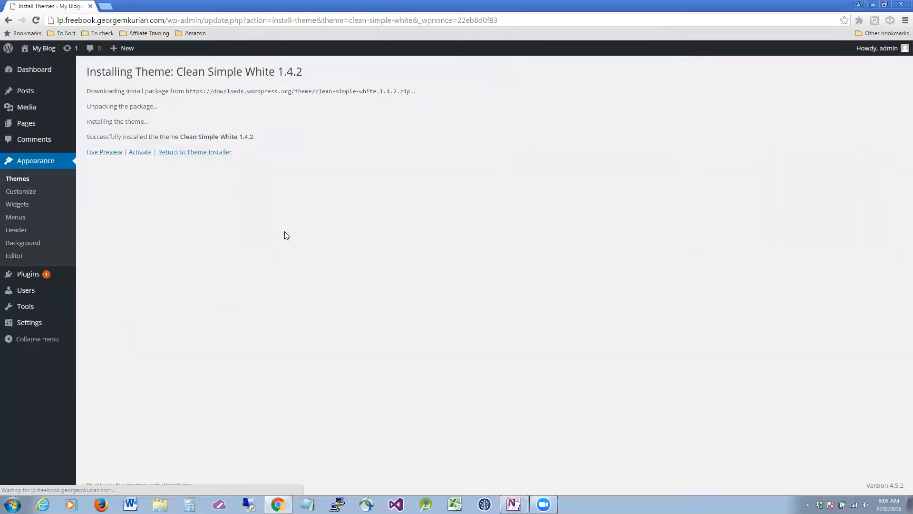
pyautogui.click(140, 152)
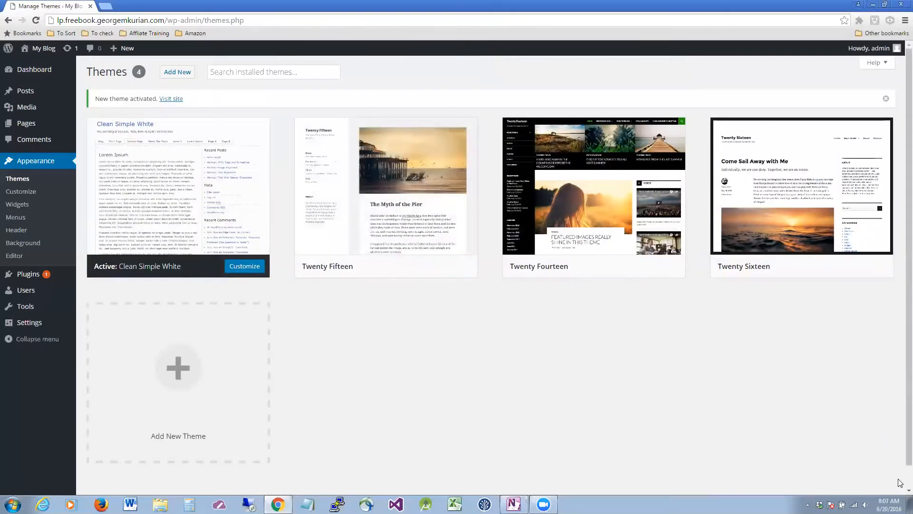
pyautogui.moveTo(169, 216)
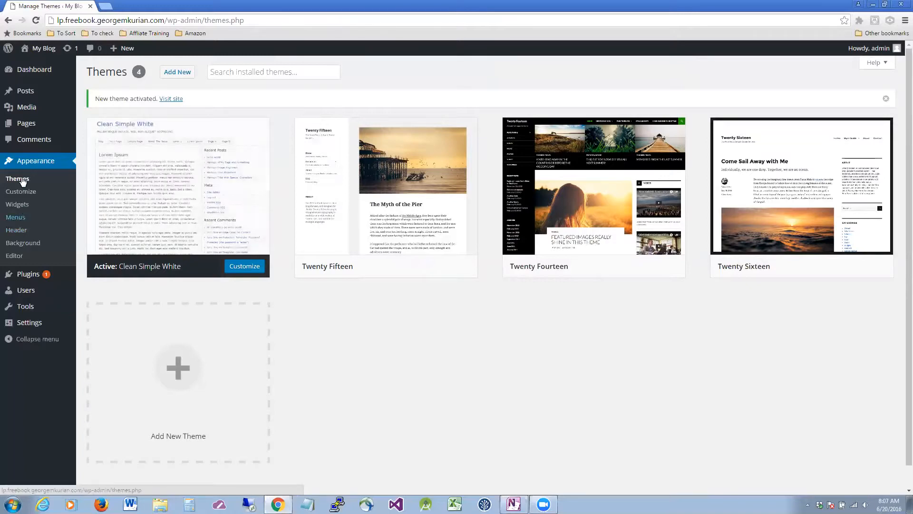
# Move the 'Hello world!' post to the trash.
pyautogui.moveTo(31, 97)
pyautogui.click(100, 96)
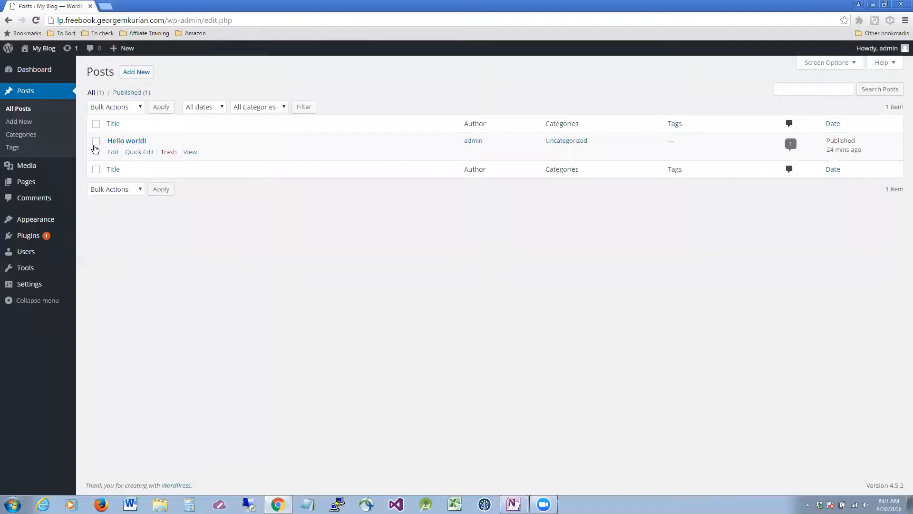
pyautogui.click(168, 151)
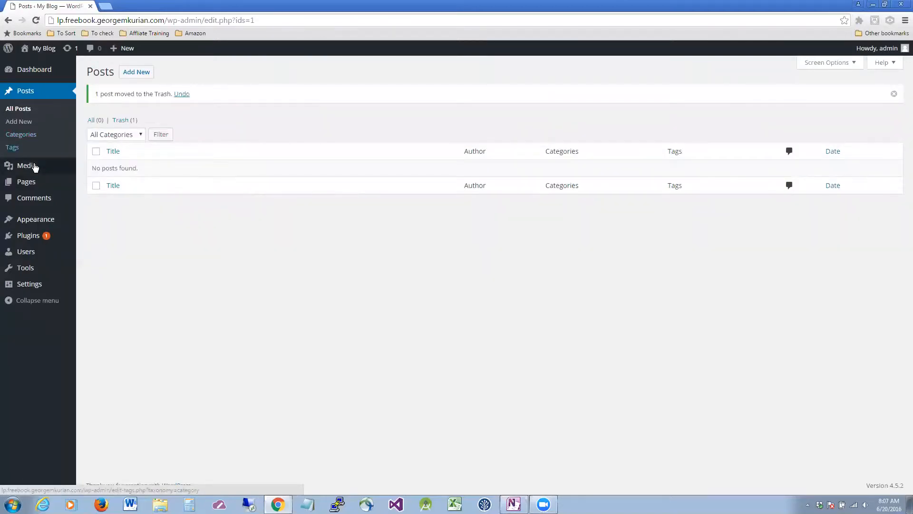
# Delete Sample Page's title and all its body text, then update the emptied page.
pyautogui.moveTo(33, 181)
pyautogui.click(106, 186)
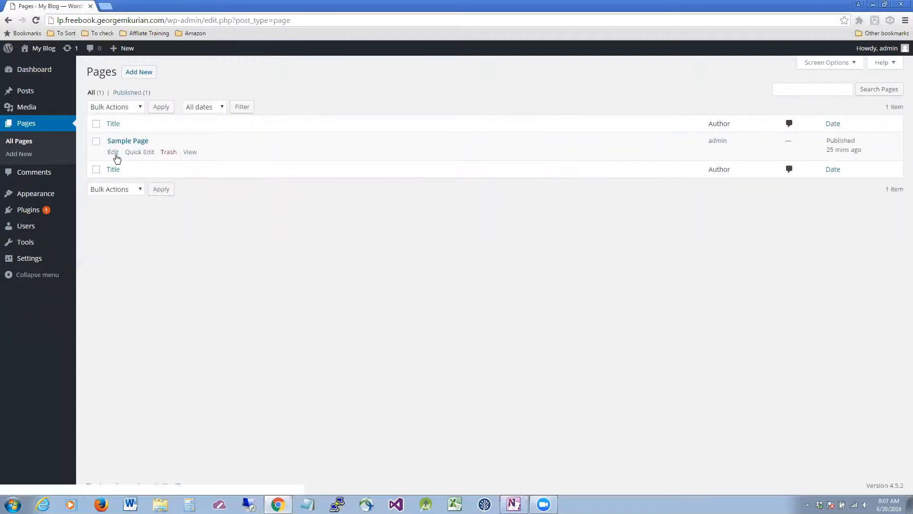
pyautogui.click(113, 152)
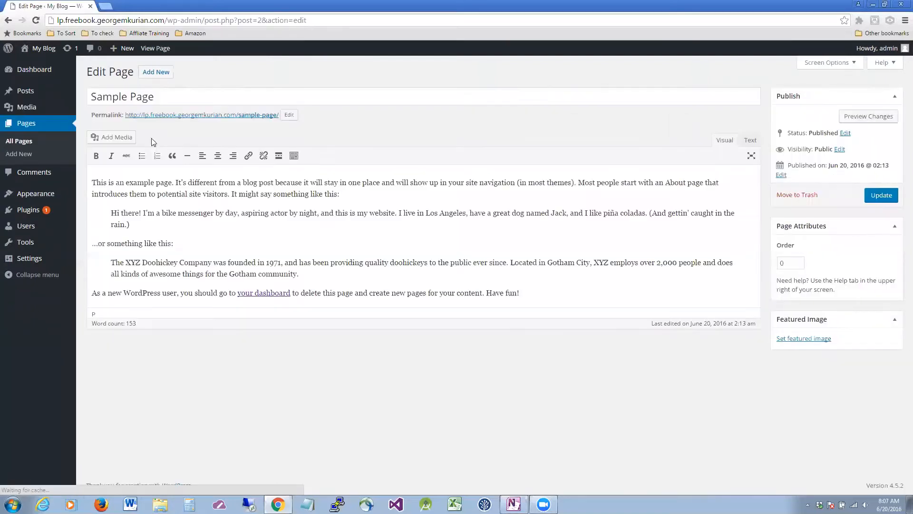
pyautogui.moveTo(181, 95); pyautogui.dragTo(75, 95)
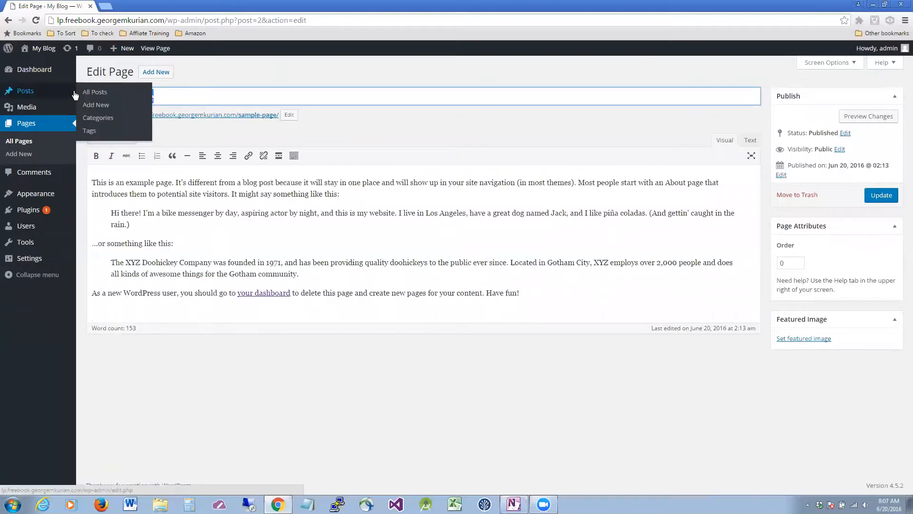
pyautogui.moveTo(189, 99); pyautogui.dragTo(69, 96)
pyautogui.click(179, 95)
pyautogui.moveTo(179, 95); pyautogui.dragTo(94, 94)
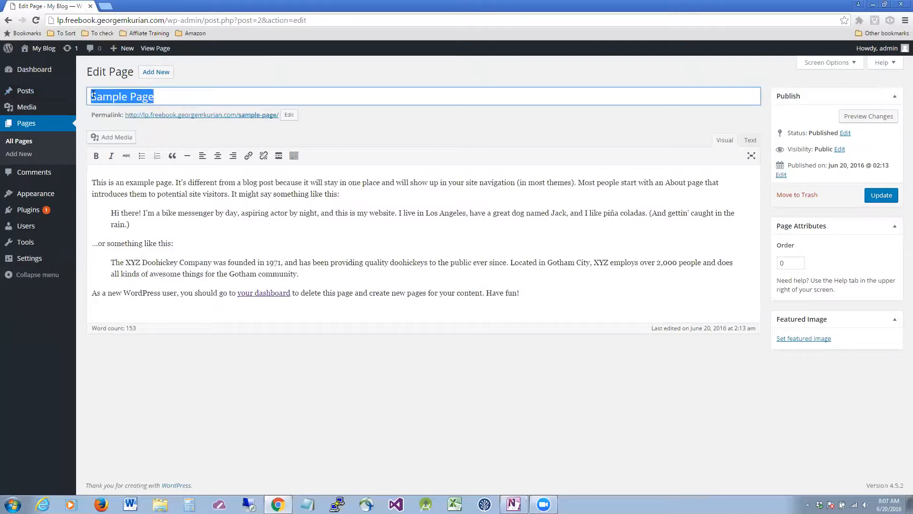
pyautogui.press('BackSpace')
pyautogui.click(274, 267)
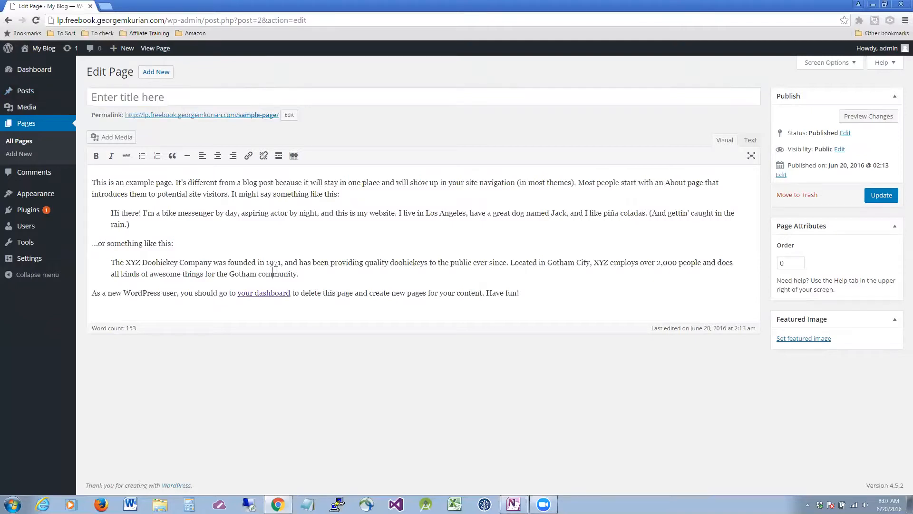
pyautogui.hotkey('ctrl', 'a')
pyautogui.press('BackSpace')
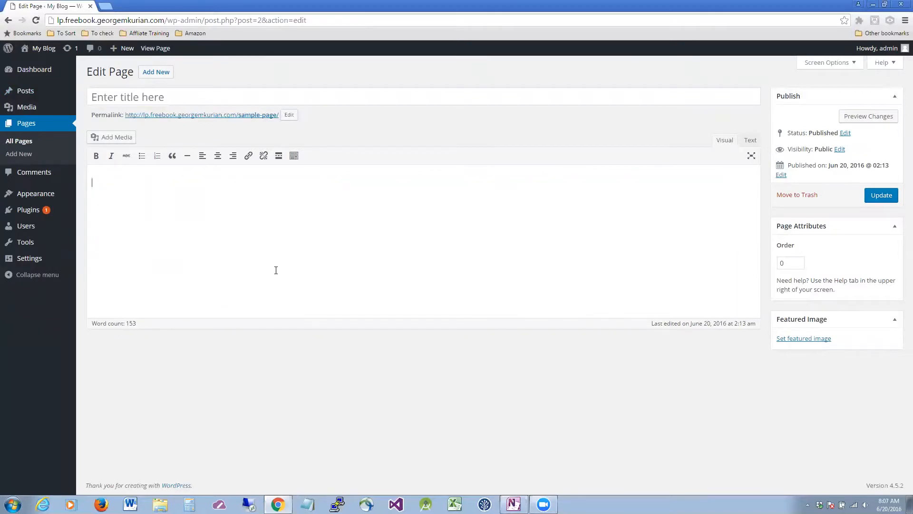
pyautogui.click(882, 195)
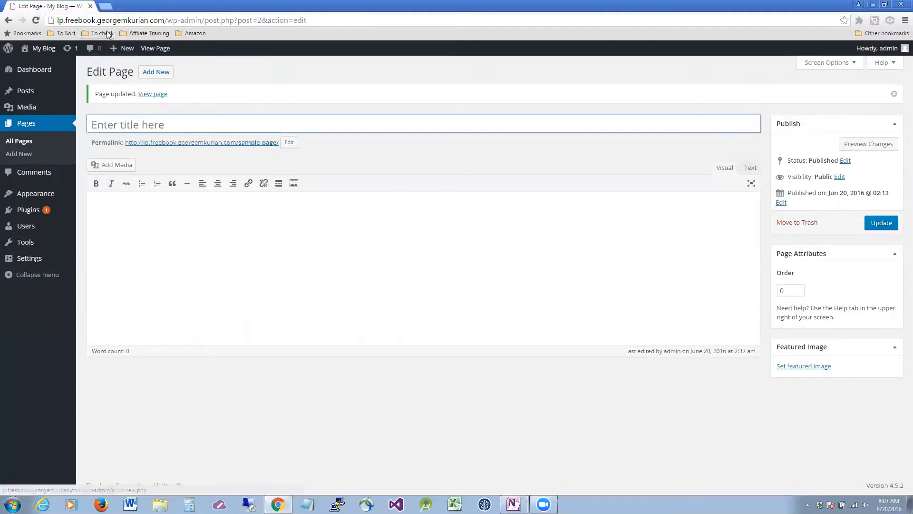
# Open the live blog in a new tab, view it, then return to the page editor.
pyautogui.moveTo(44, 48)
pyautogui.rightClick(56, 69)
pyautogui.click(78, 73)
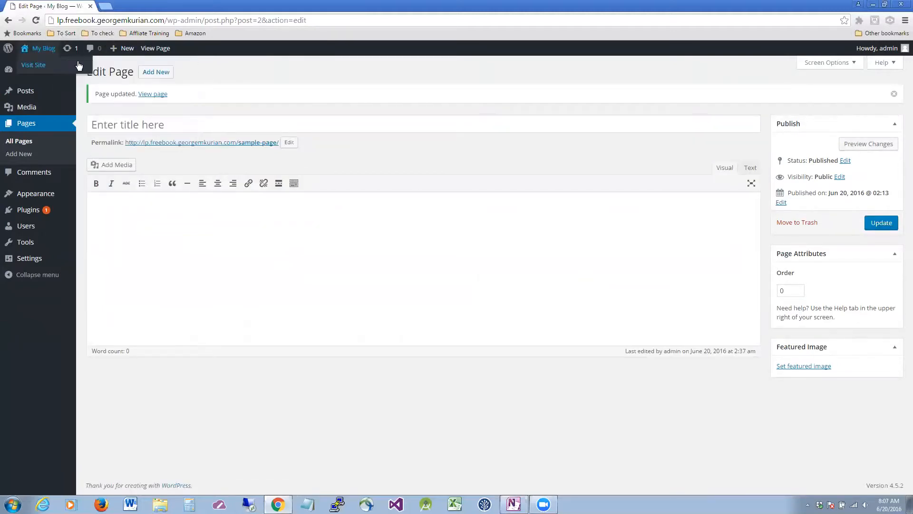
pyautogui.click(116, 7)
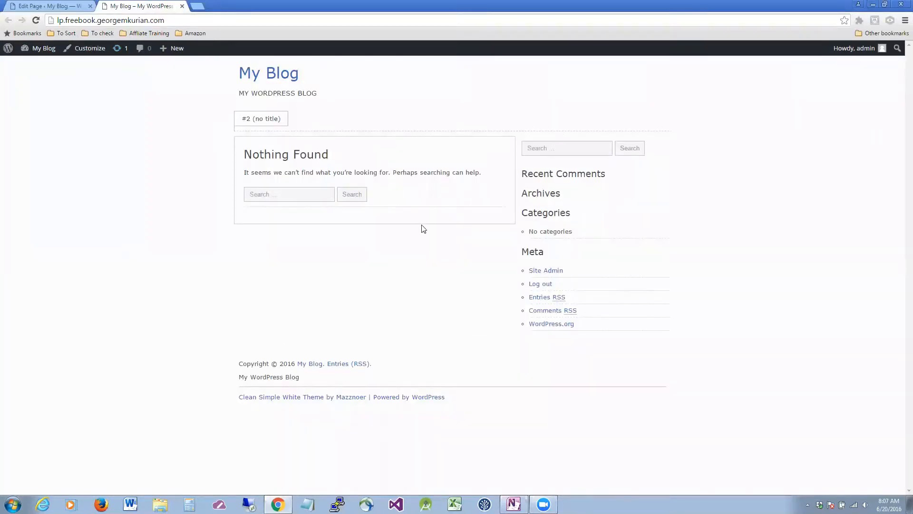
pyautogui.click(71, 7)
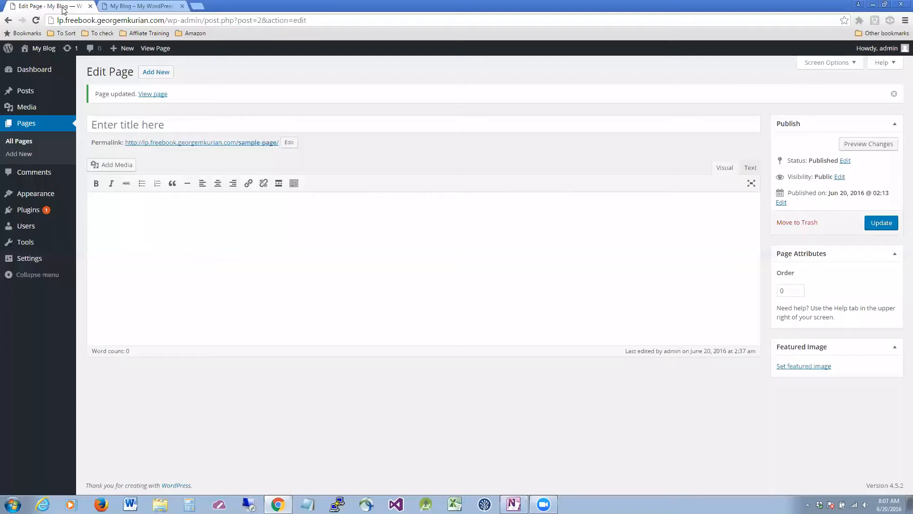
pyautogui.moveTo(26, 218)
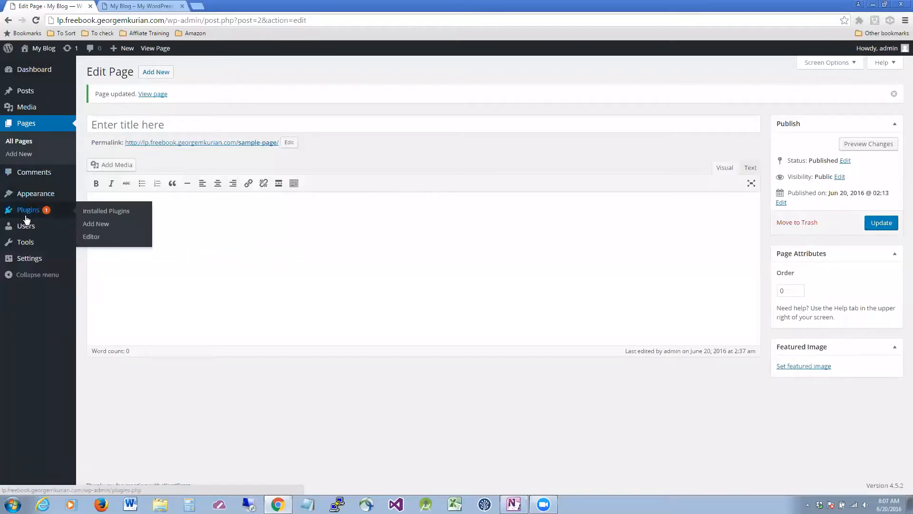
pyautogui.moveTo(39, 195)
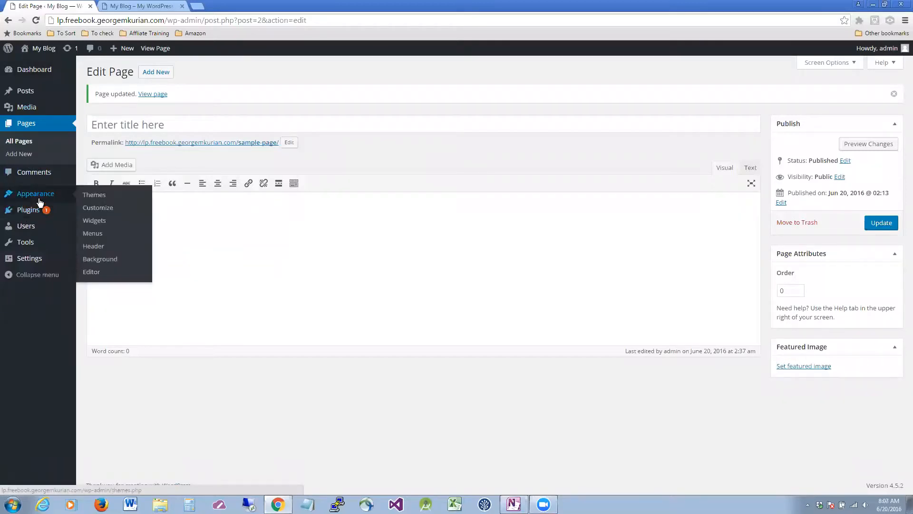
# On the Menus page, remove the Home and #2 (no title) items from the menu.
pyautogui.click(101, 232)
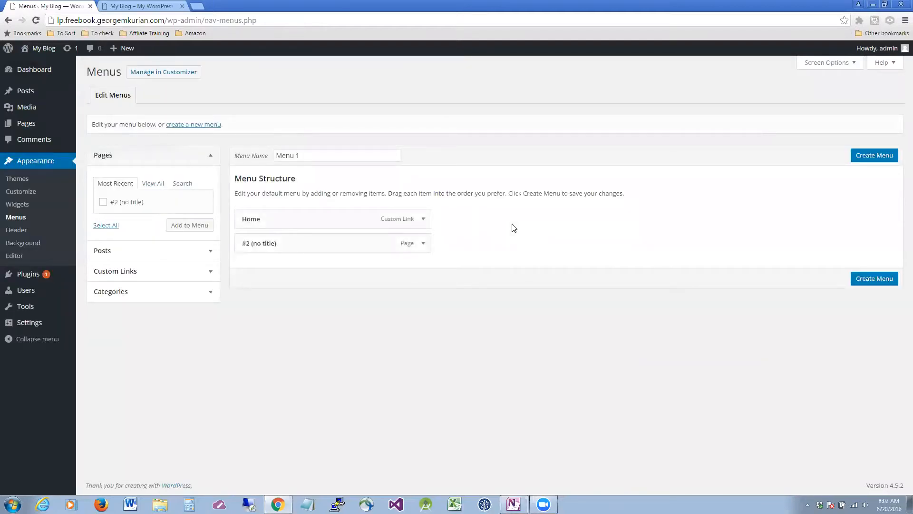
pyautogui.click(421, 245)
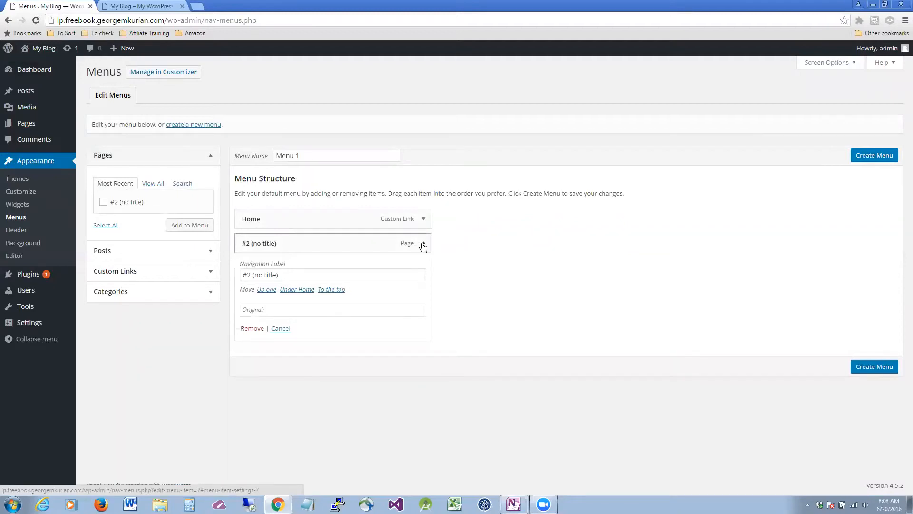
pyautogui.click(423, 226)
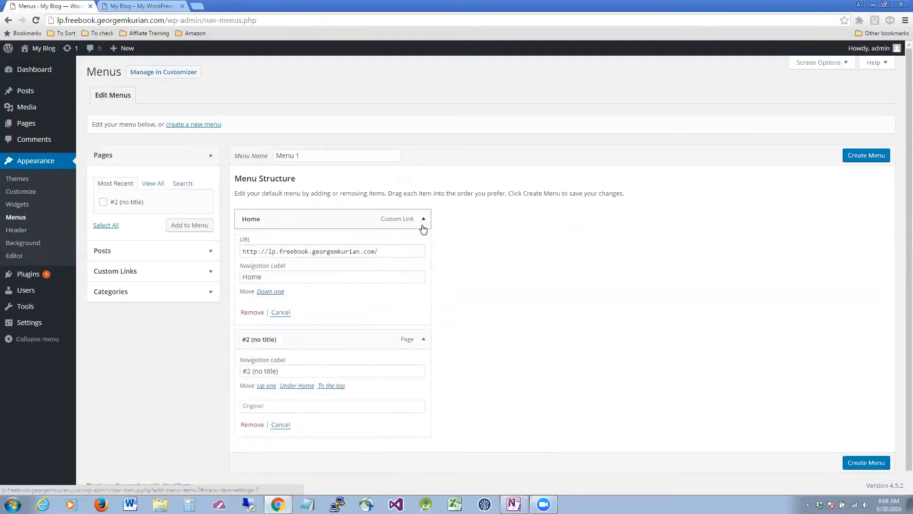
pyautogui.scroll(-1, 424, 229)
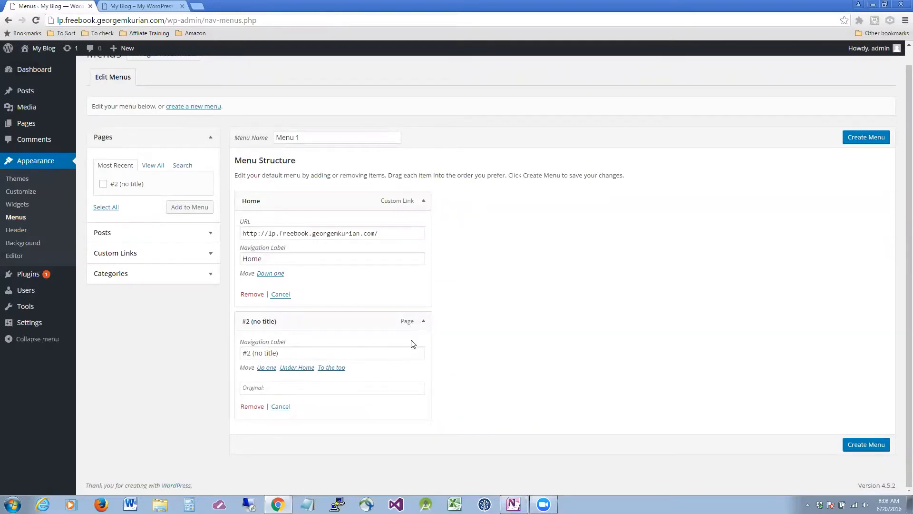
pyautogui.click(252, 406)
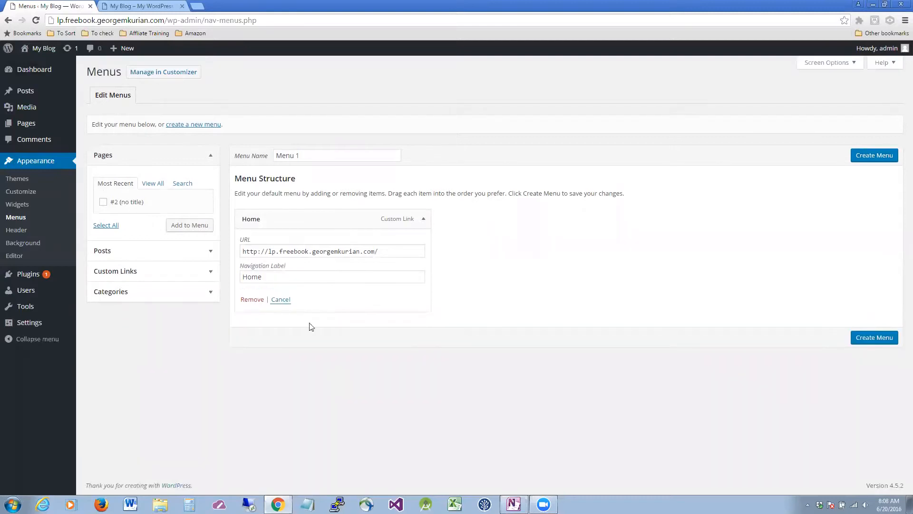
pyautogui.click(397, 251)
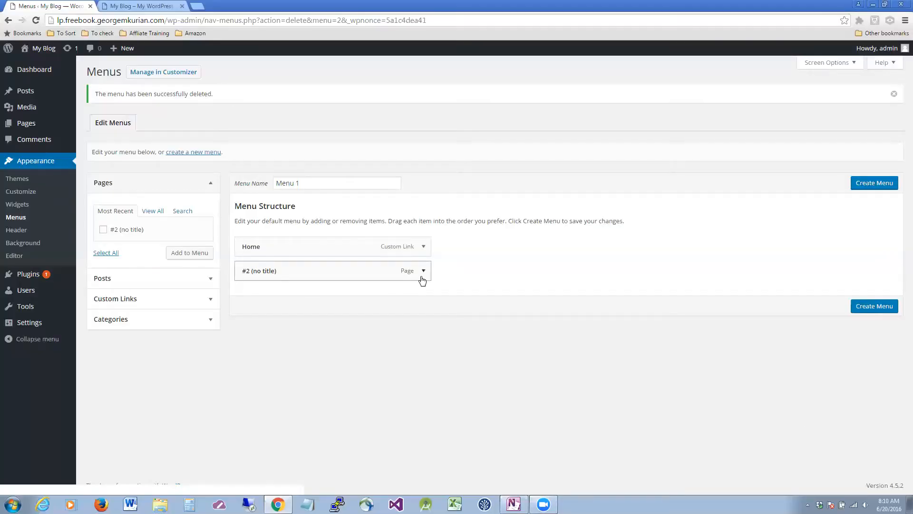
pyautogui.click(426, 277)
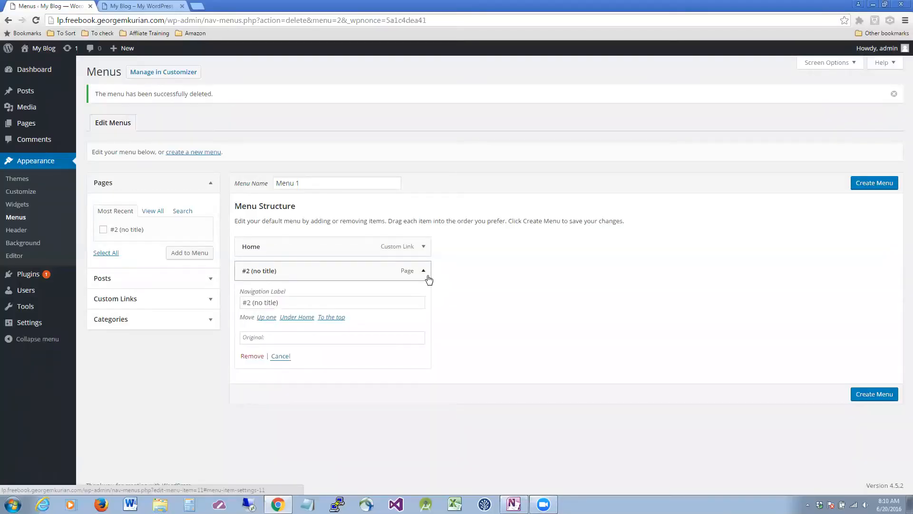
pyautogui.click(423, 247)
pyautogui.click(258, 341)
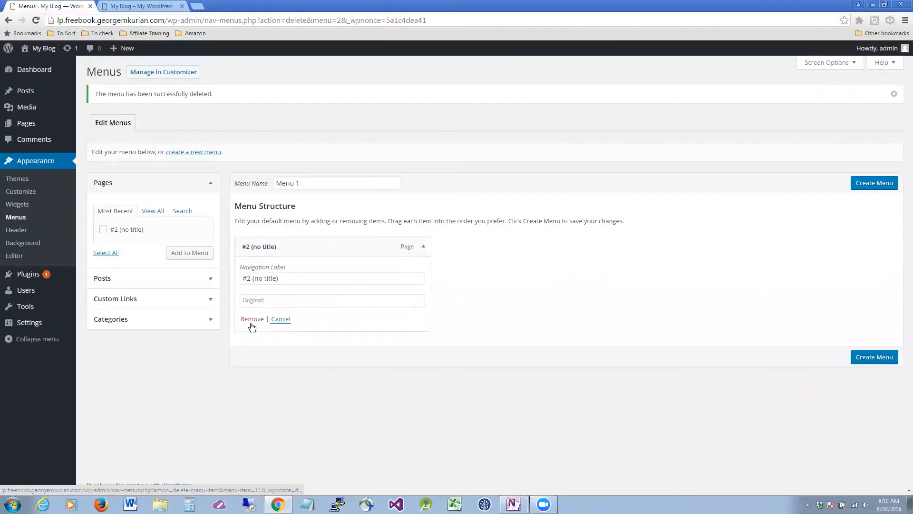
pyautogui.click(252, 319)
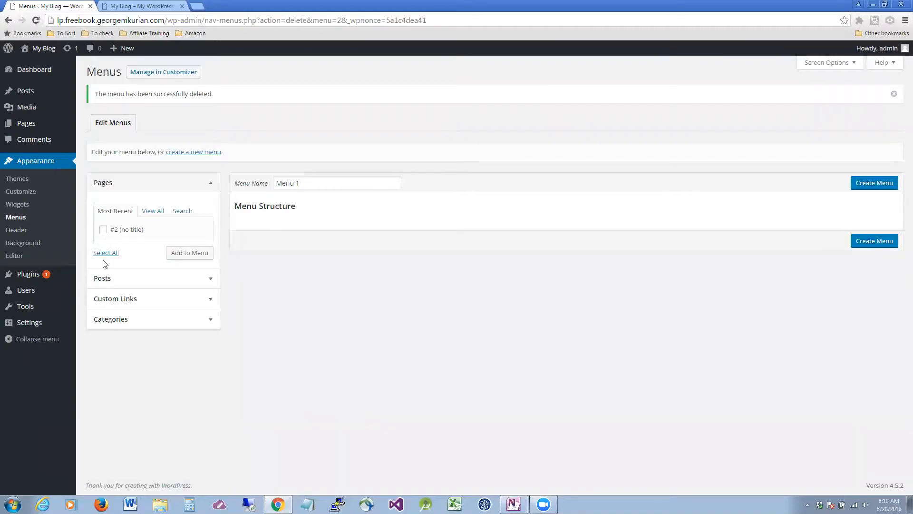
# Add the #2 (no title) page, create Menu 1, then remove that item and save the empty menu.
pyautogui.click(103, 229)
pyautogui.click(208, 253)
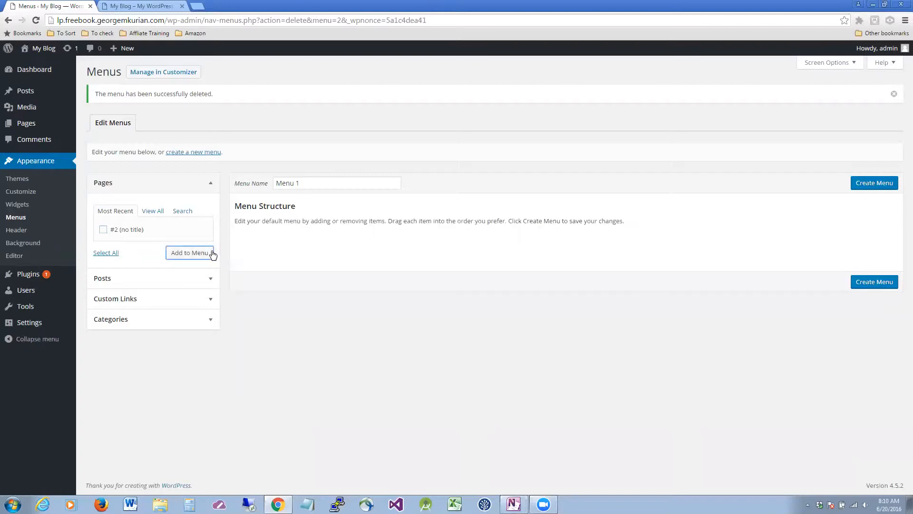
pyautogui.click(423, 246)
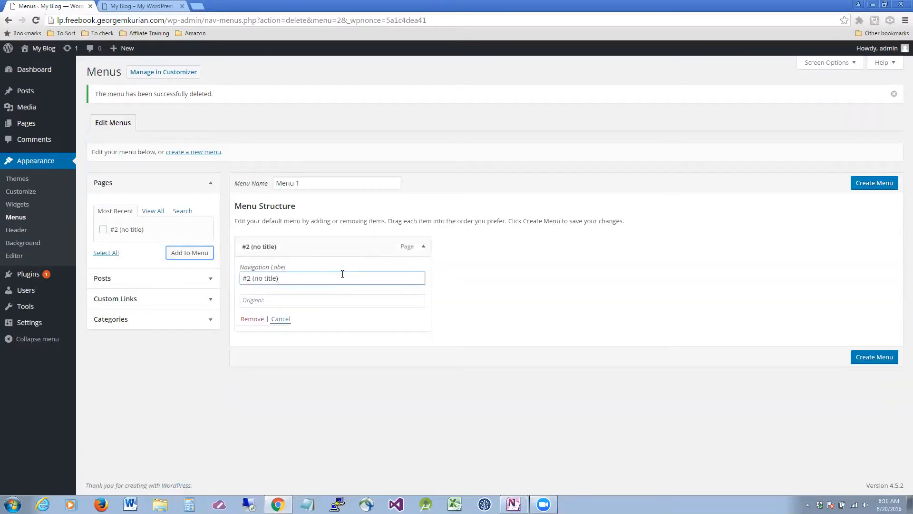
pyautogui.click(874, 357)
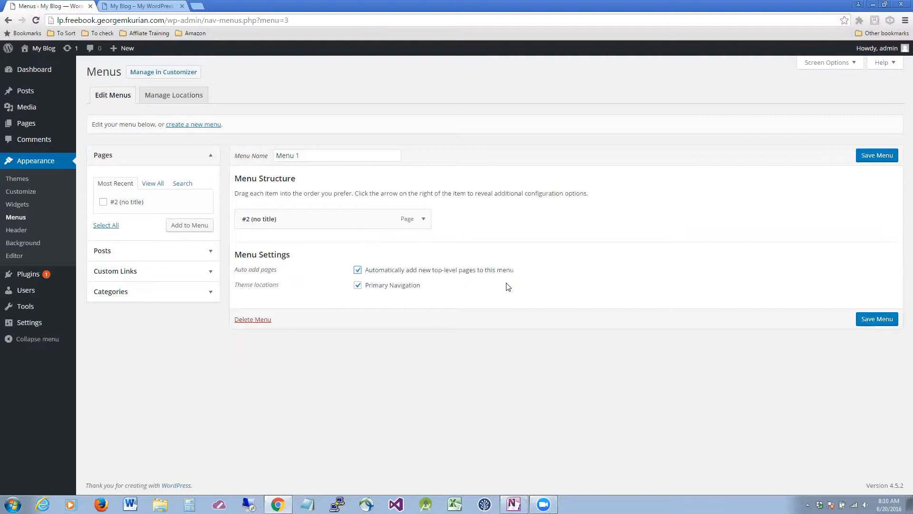
pyautogui.click(423, 220)
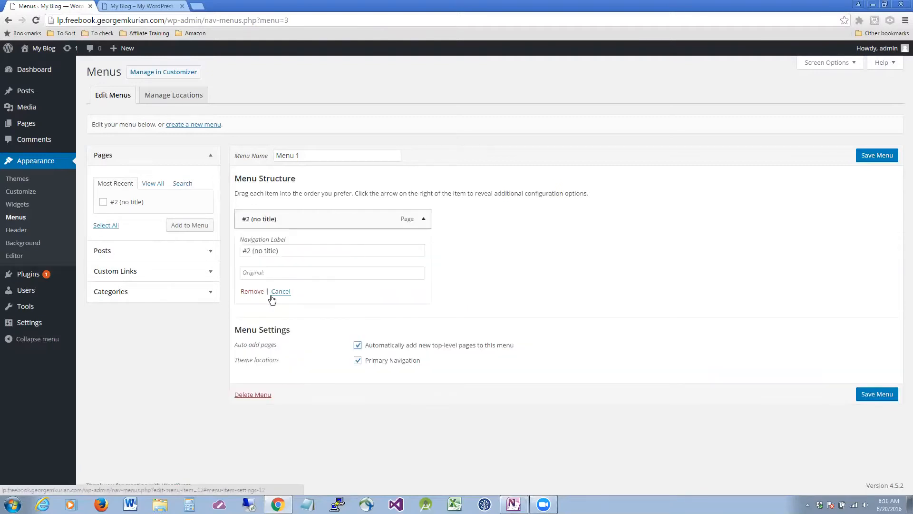
pyautogui.click(252, 292)
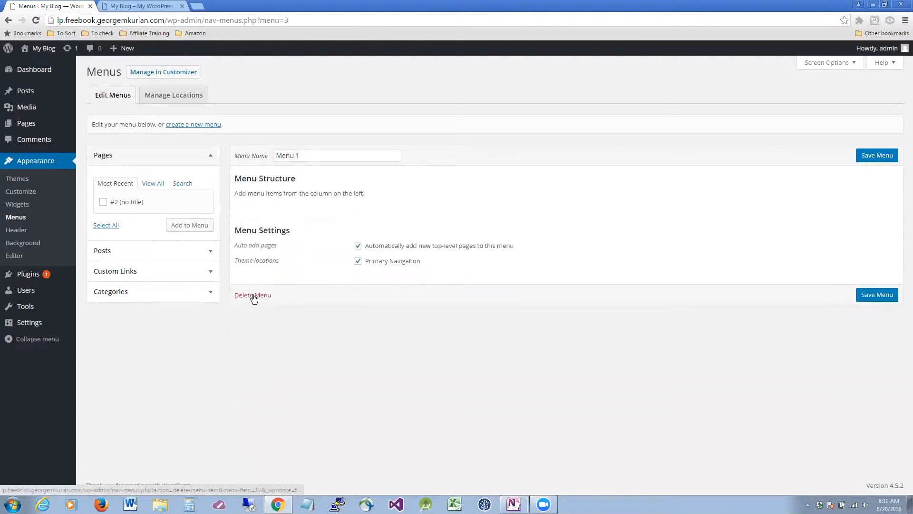
pyautogui.click(879, 159)
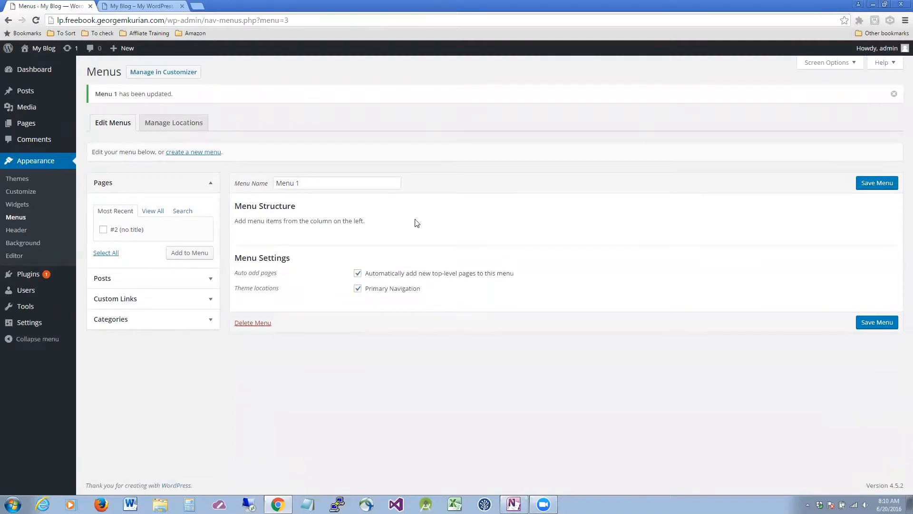
pyautogui.click(153, 6)
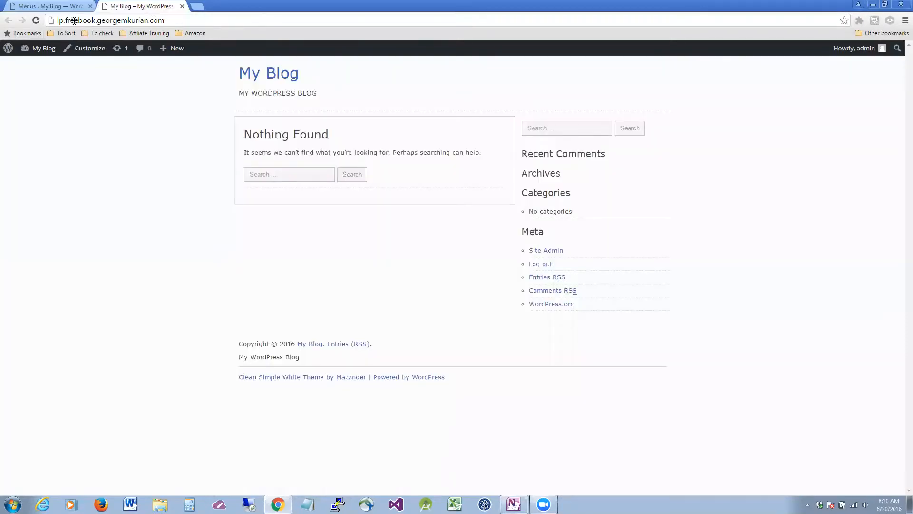
pyautogui.click(36, 20)
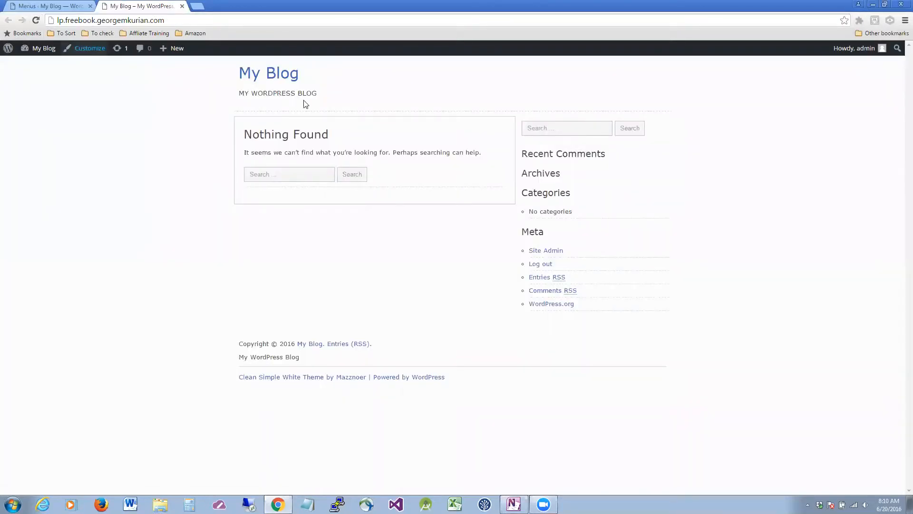
pyautogui.click(223, 20)
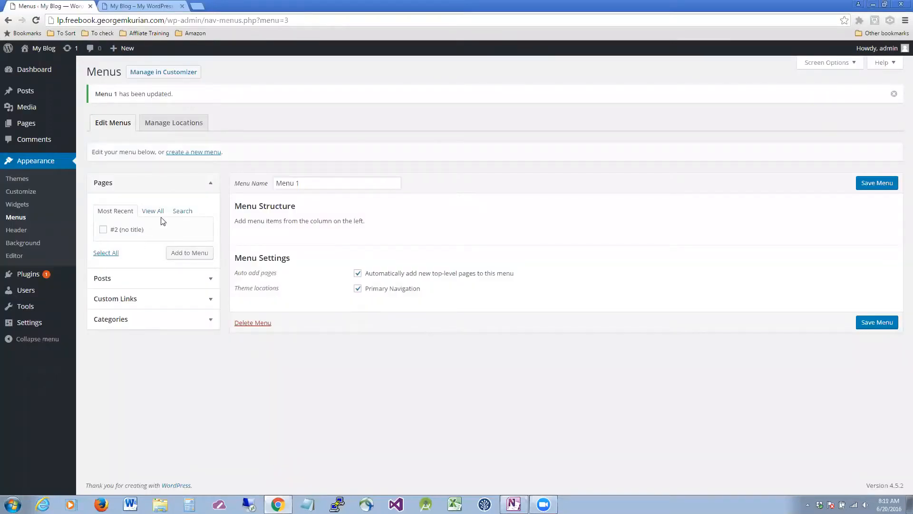
pyautogui.click(138, 6)
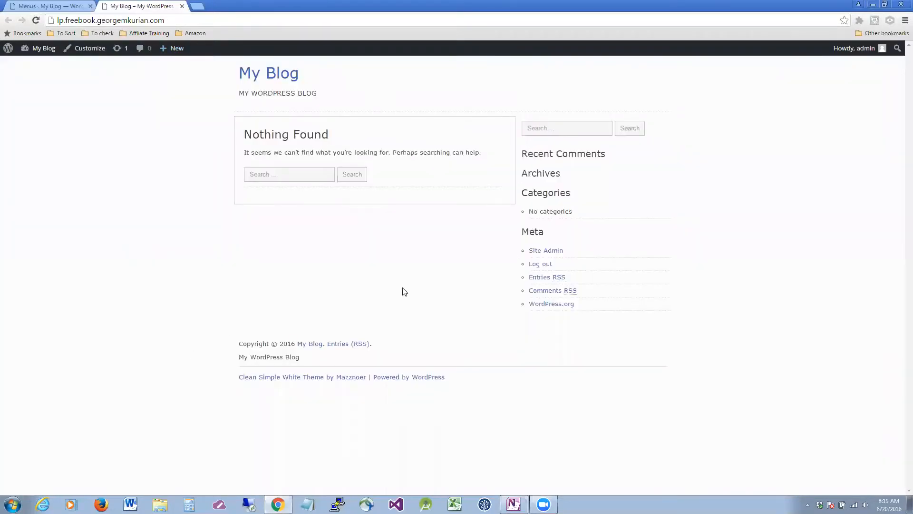
pyautogui.click(19, 6)
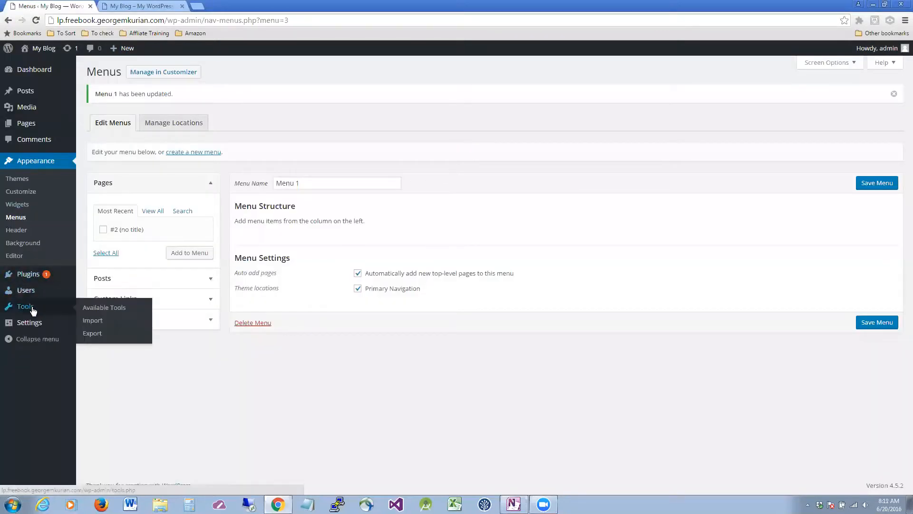
pyautogui.moveTo(32, 324)
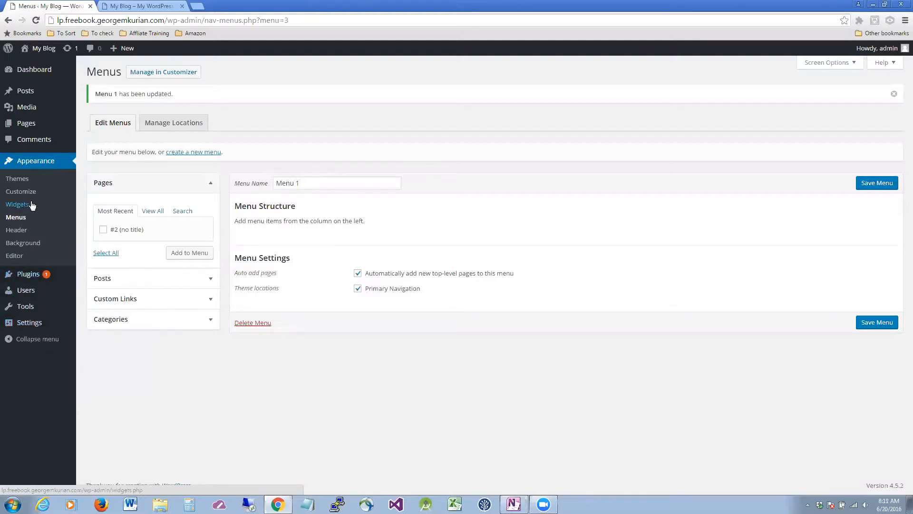
# Drag the Search, Recent Comments, Archives, Categories and Meta widgets out of the Sidebar.
pyautogui.click(32, 204)
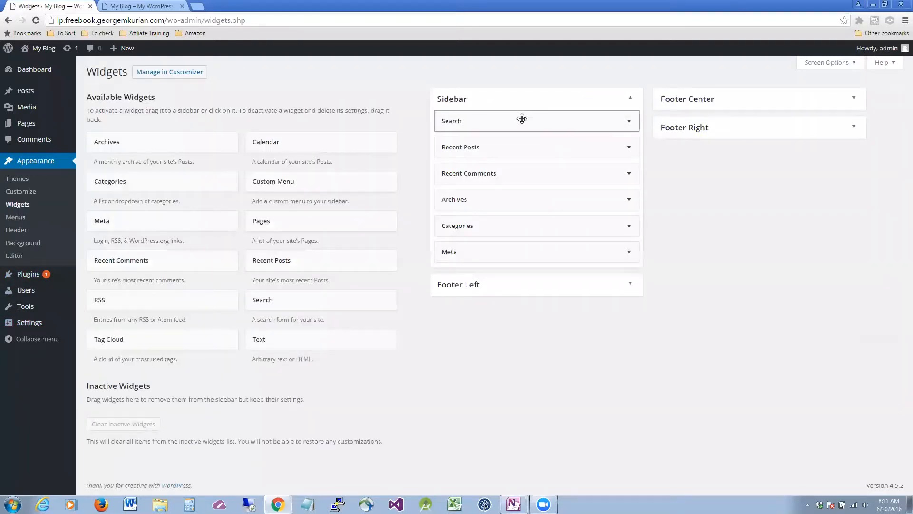
pyautogui.moveTo(522, 119); pyautogui.dragTo(266, 147)
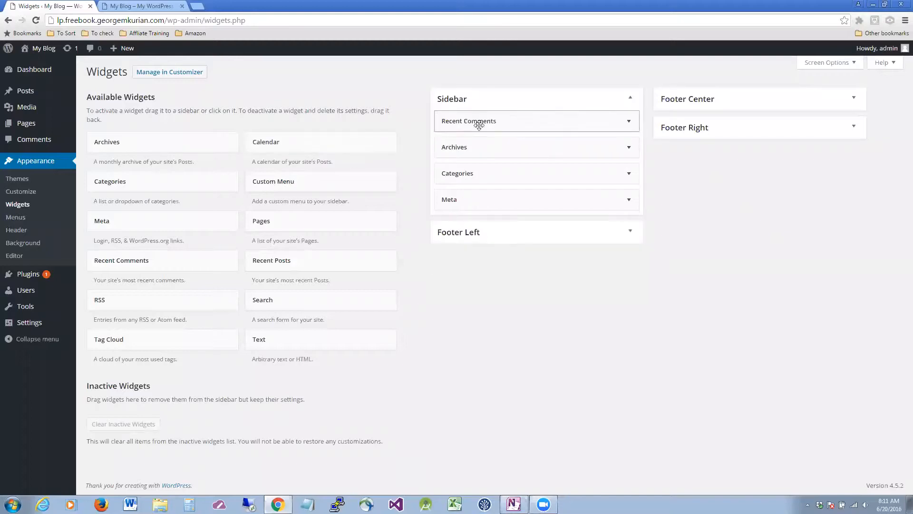
pyautogui.moveTo(479, 122); pyautogui.dragTo(276, 142)
pyautogui.moveTo(514, 120); pyautogui.dragTo(276, 143)
pyautogui.moveTo(524, 124); pyautogui.dragTo(275, 143)
pyautogui.moveTo(478, 121); pyautogui.dragTo(238, 162)
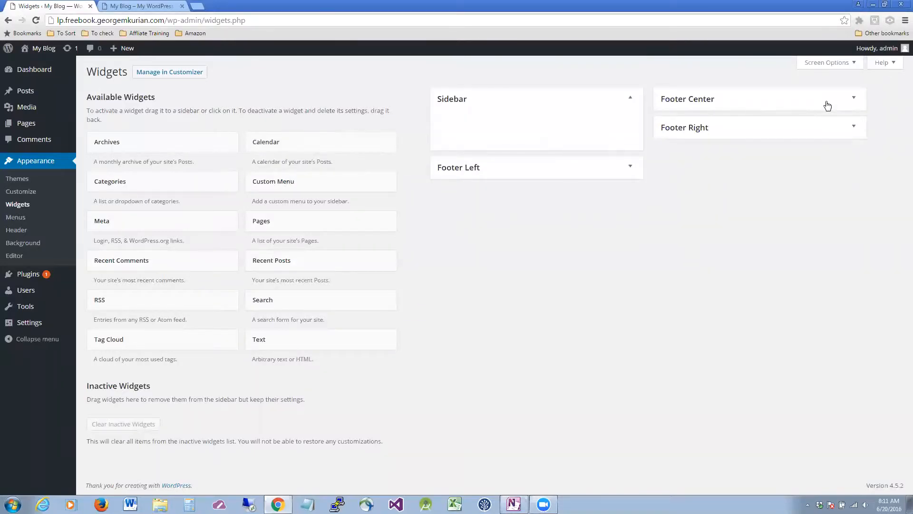
# Reload the blog front page to confirm, then return to the Widgets page.
pyautogui.click(156, 10)
pyautogui.click(36, 20)
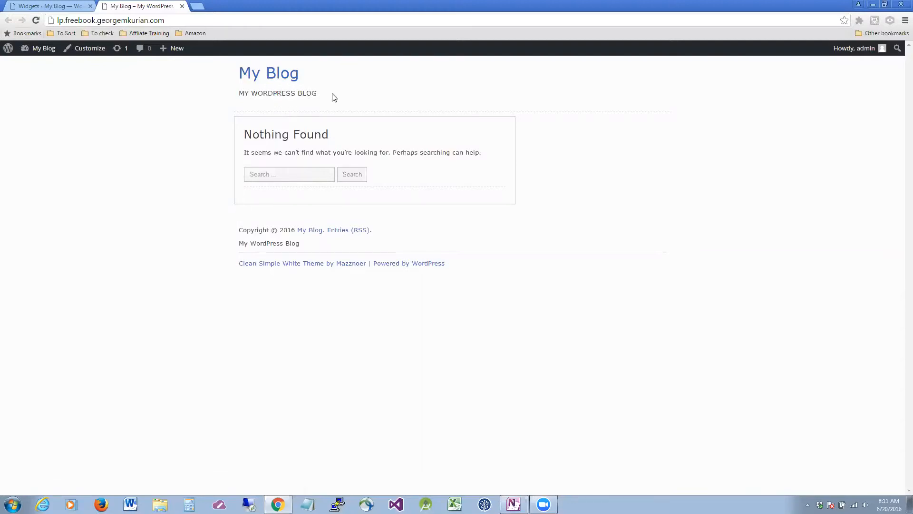
pyautogui.click(52, 6)
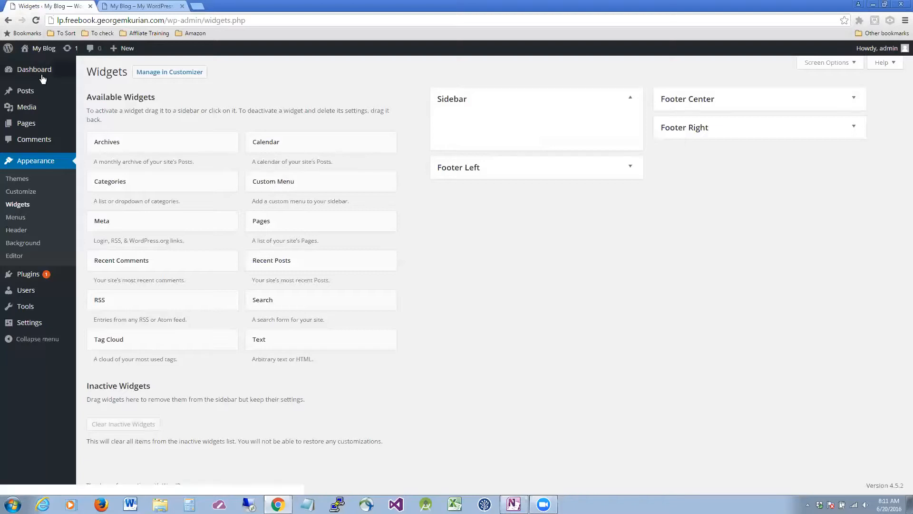
# In the Customizer's Site Identity, uncheck Display Site Title and Tagline and Save & Publish.
pyautogui.click(21, 179)
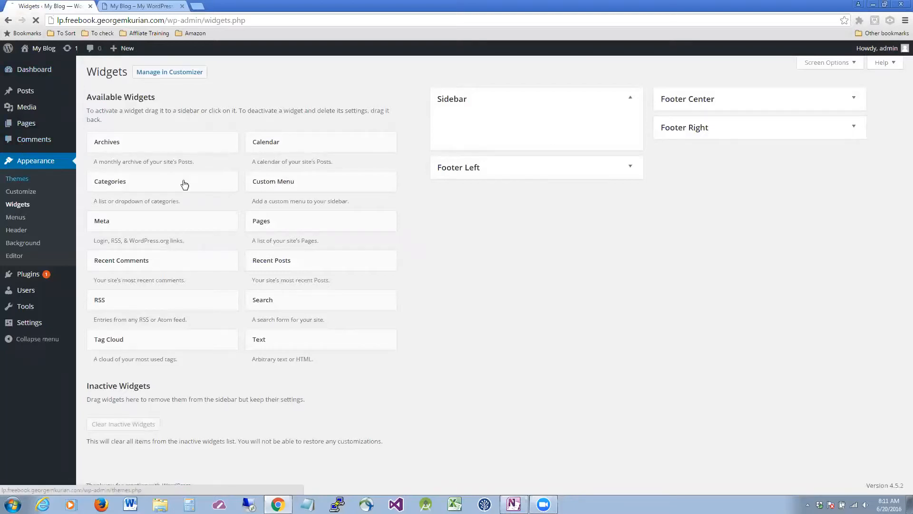
pyautogui.click(14, 194)
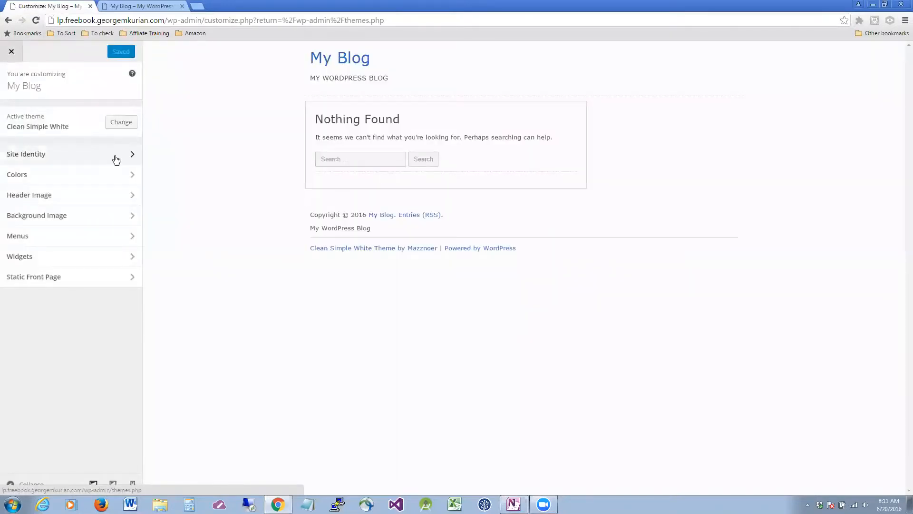
pyautogui.click(117, 155)
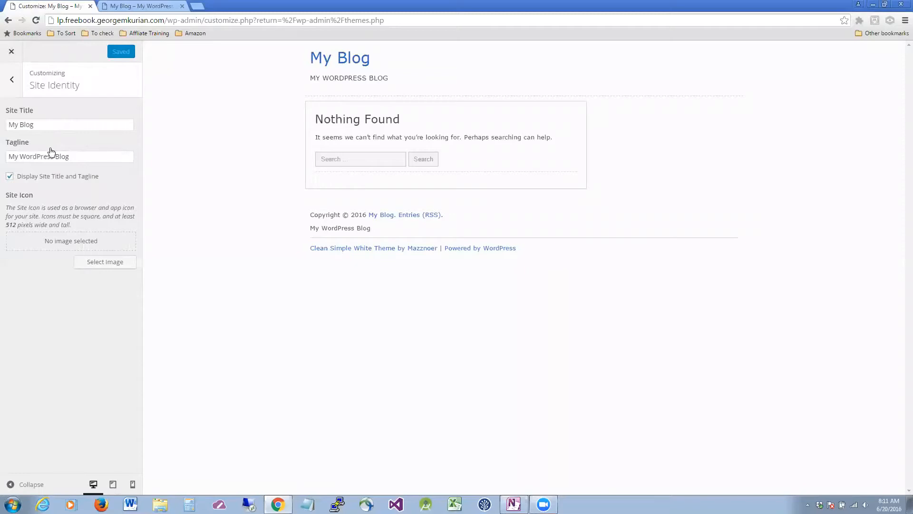
pyautogui.click(16, 178)
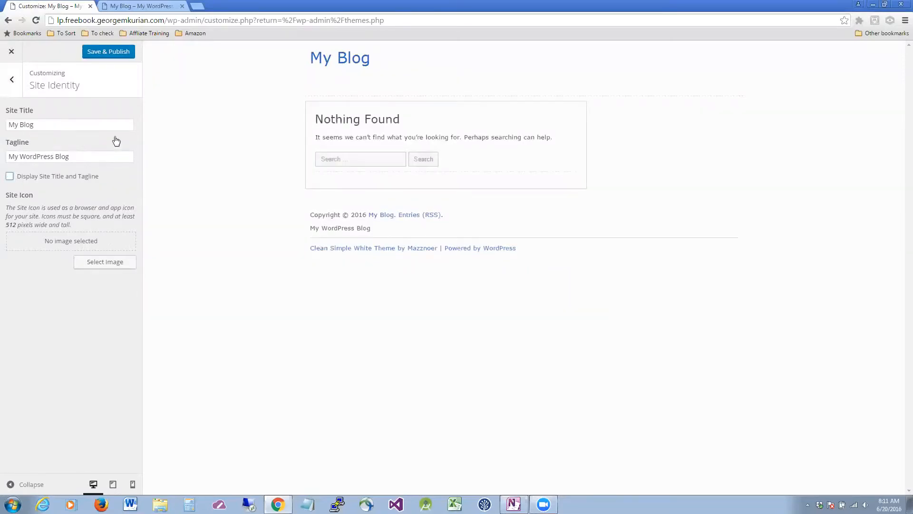
pyautogui.click(117, 51)
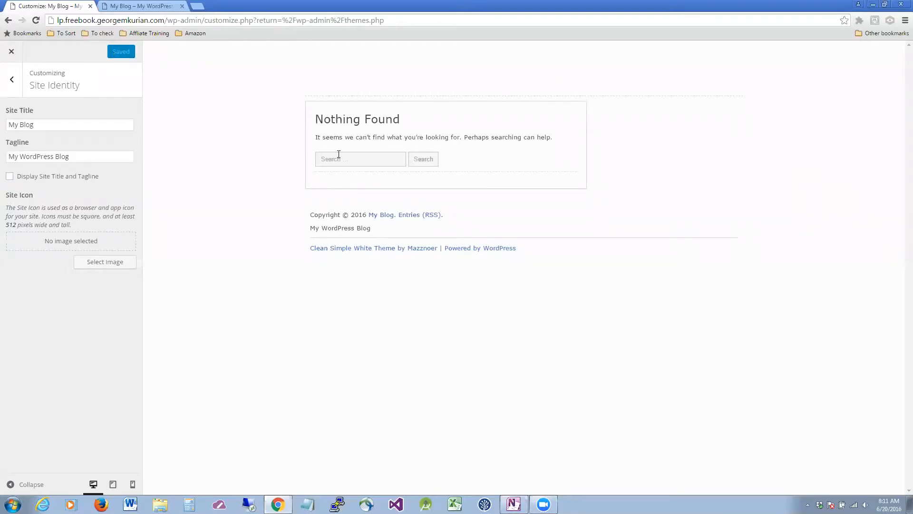
pyautogui.click(12, 79)
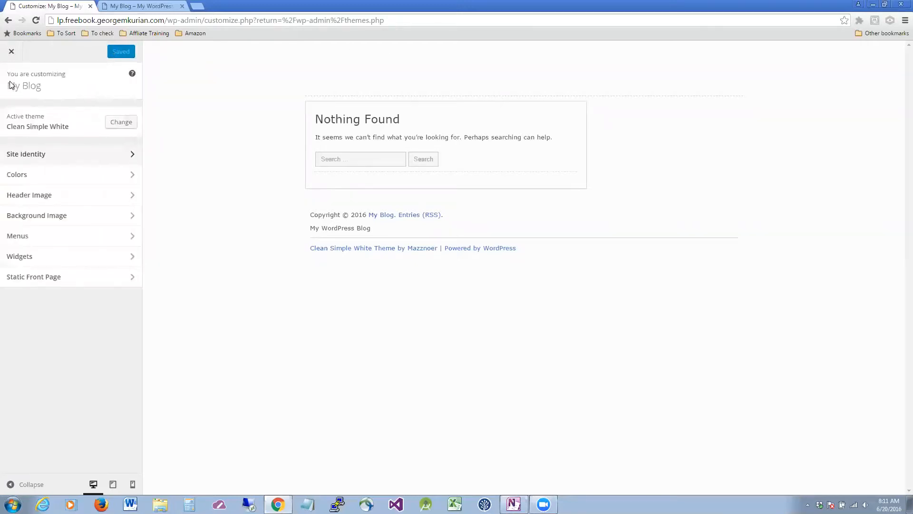
pyautogui.click(99, 279)
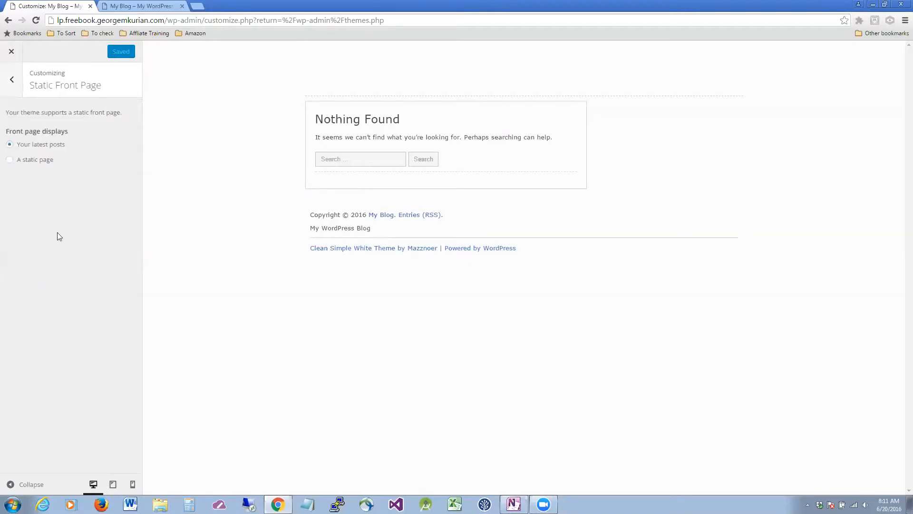
# Set the front page to static page '#2 (no title)', leave Posts page unset, and publish.
pyautogui.click(11, 81)
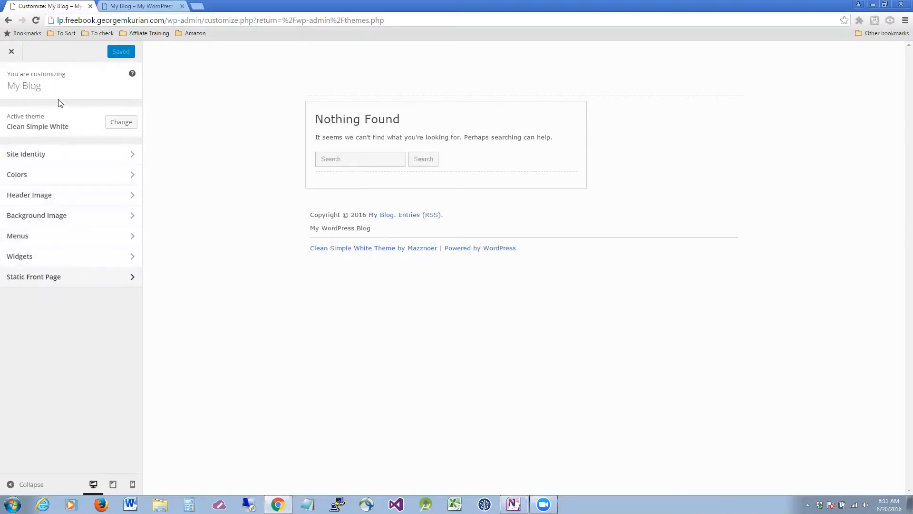
pyautogui.click(74, 279)
pyautogui.click(10, 160)
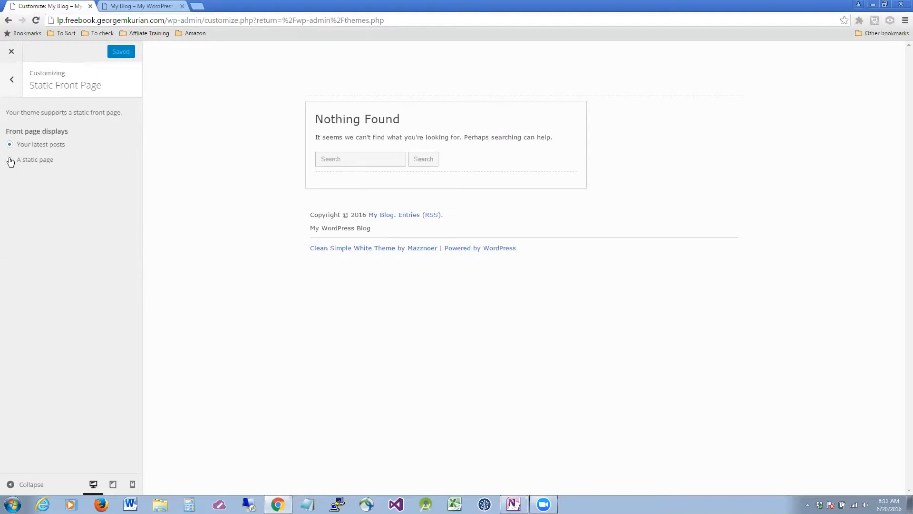
pyautogui.click(66, 199)
pyautogui.click(49, 220)
pyautogui.click(60, 233)
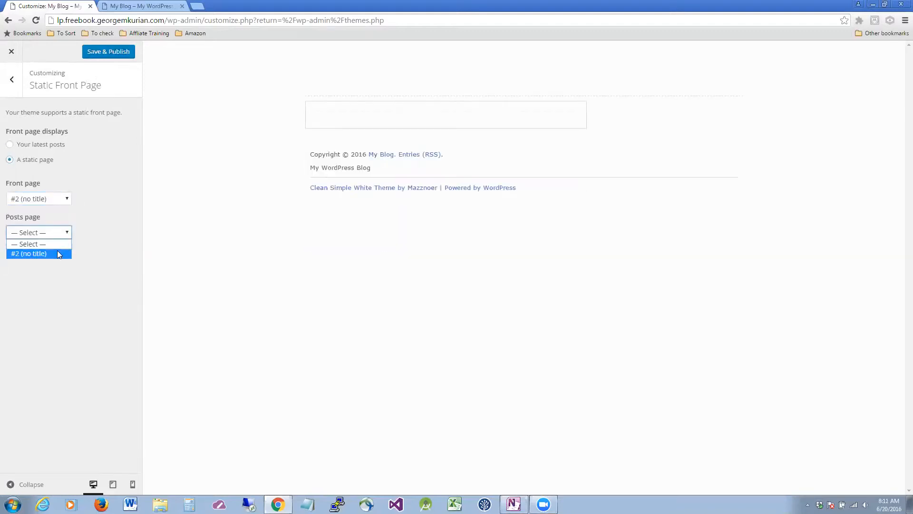
pyautogui.click(29, 244)
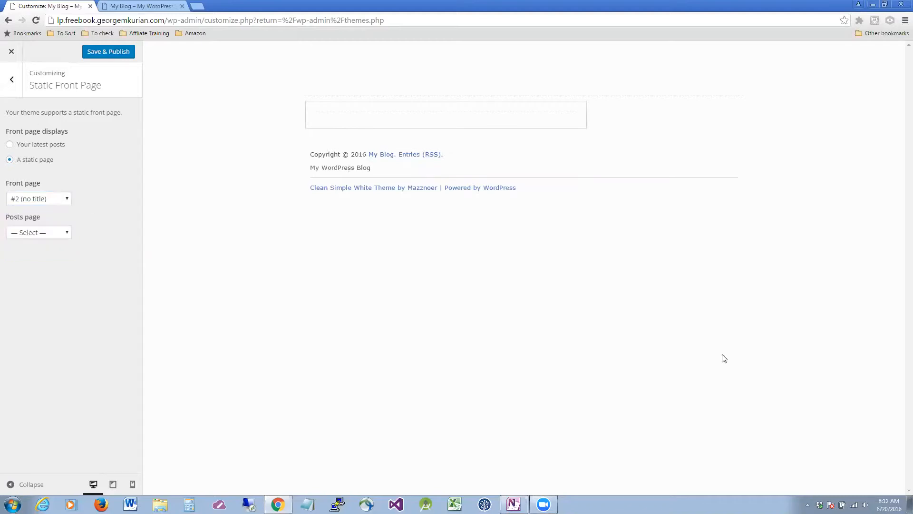
pyautogui.click(105, 54)
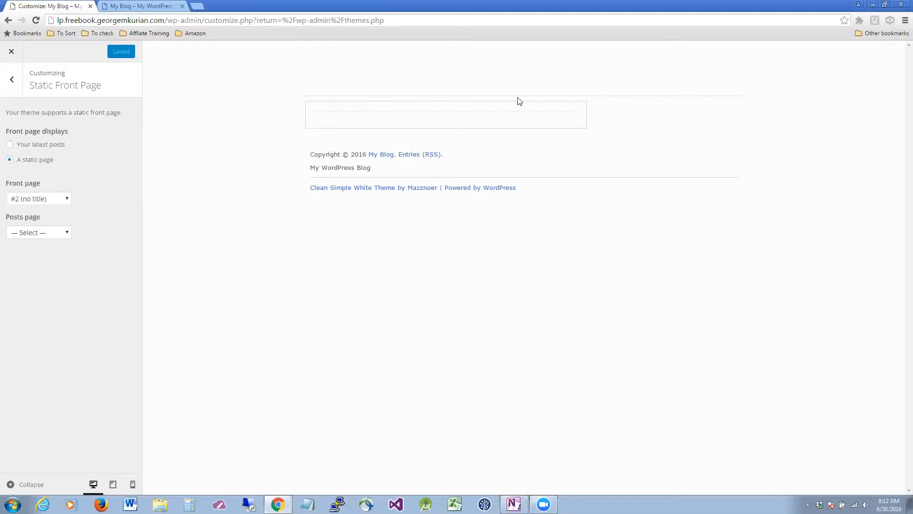
pyautogui.click(12, 79)
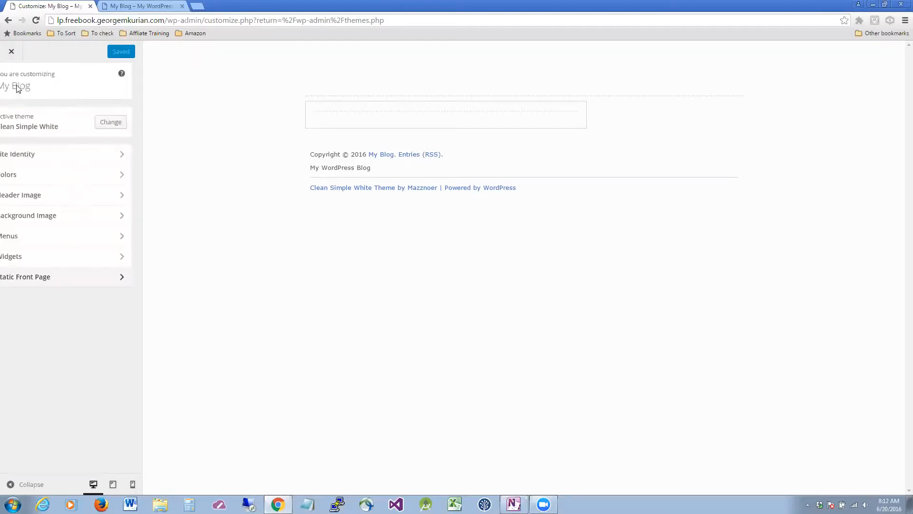
# Delete the head-nav menu block from the theme's header.php and update the file.
pyautogui.click(16, 53)
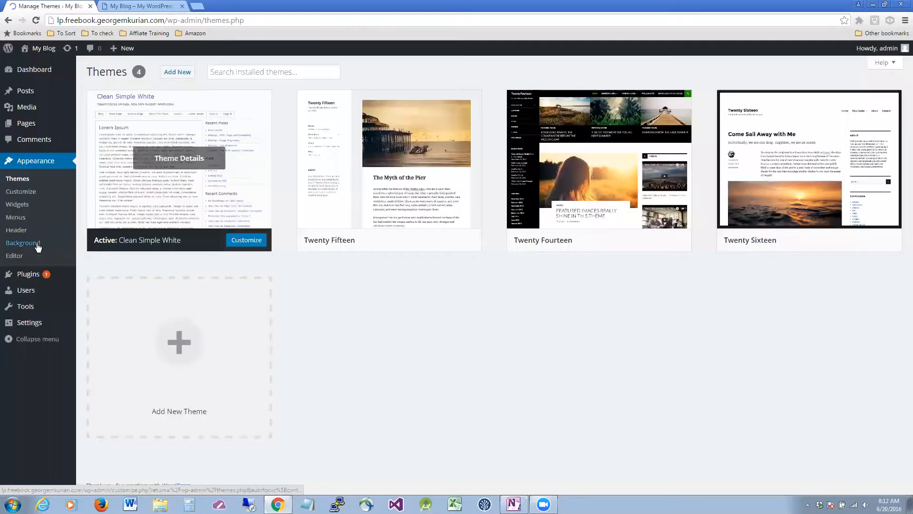
pyautogui.click(14, 256)
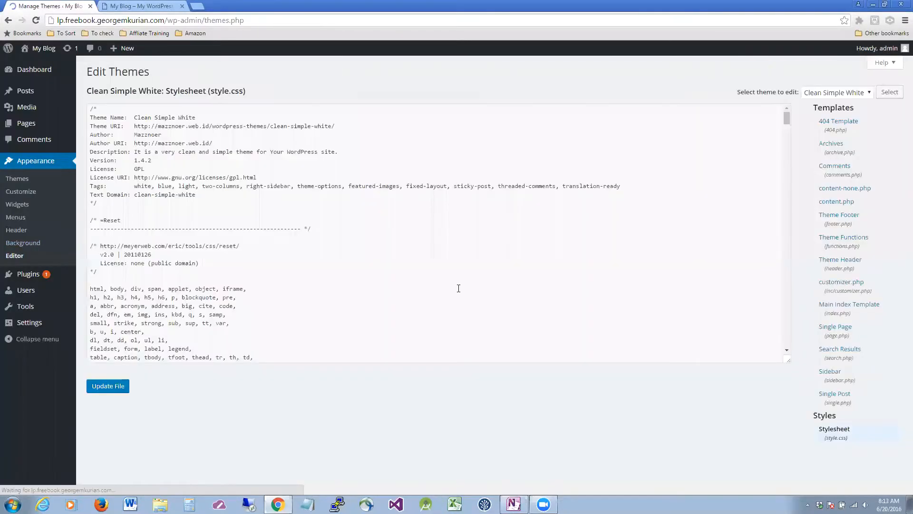
pyautogui.click(368, 288)
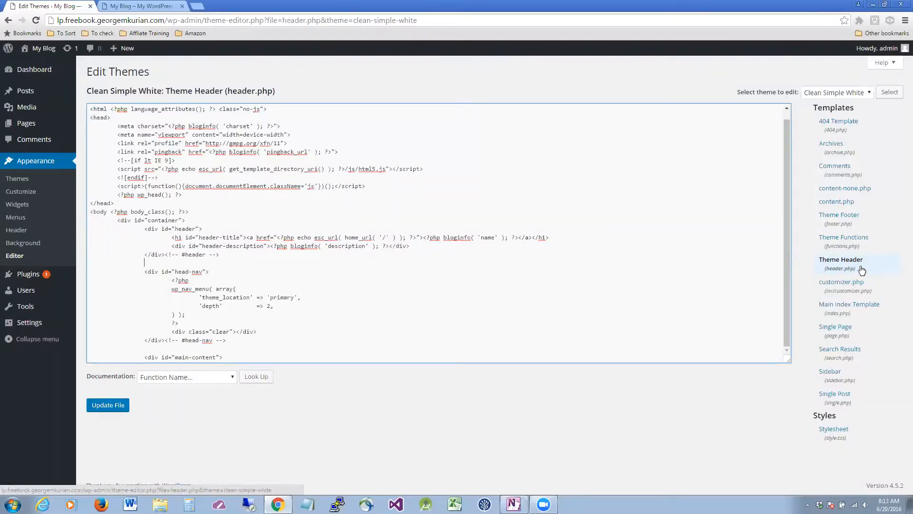
pyautogui.click(295, 259)
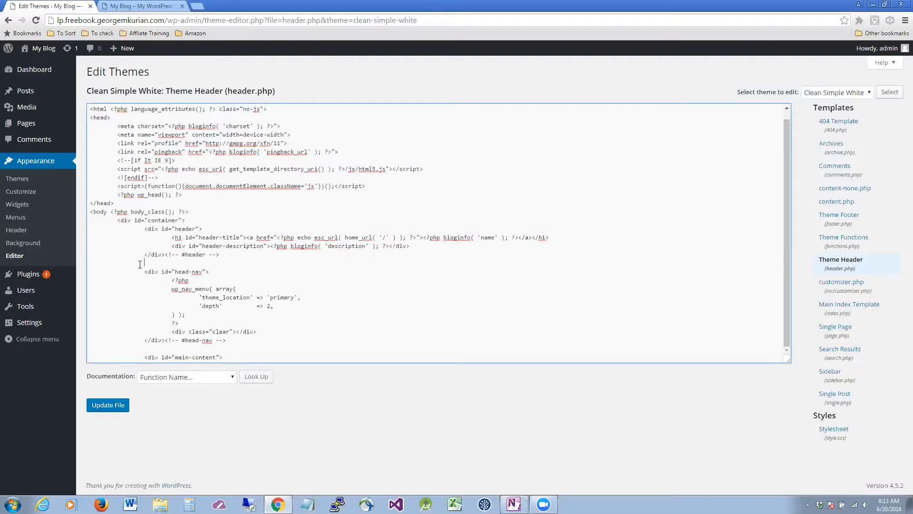
pyautogui.moveTo(139, 264); pyautogui.dragTo(299, 338)
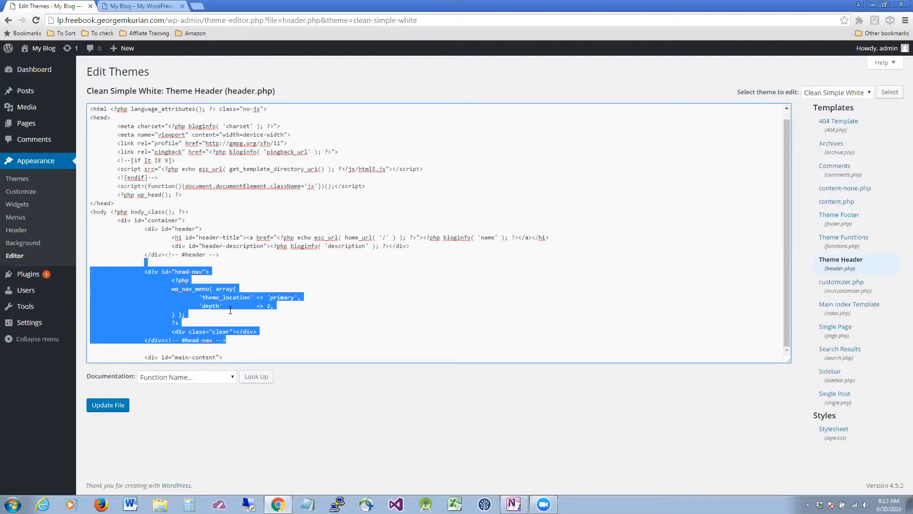
pyautogui.press('BackSpace')
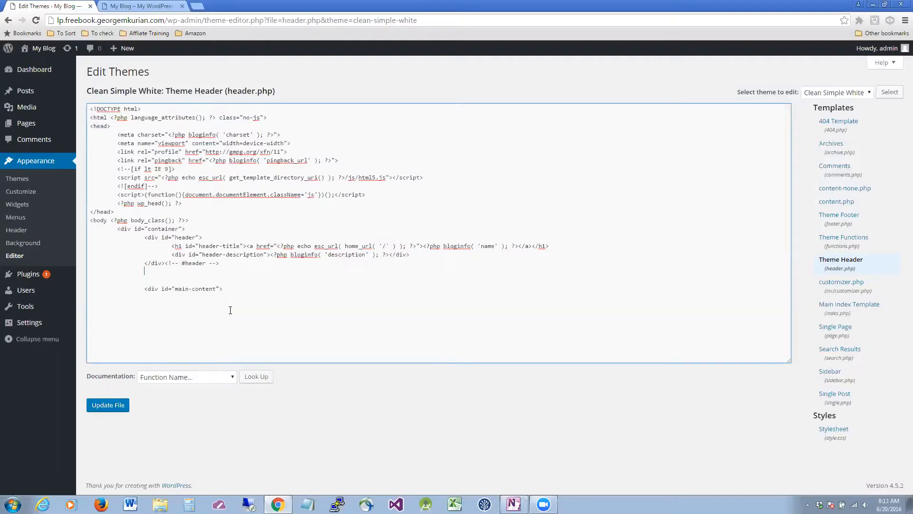
pyautogui.click(119, 408)
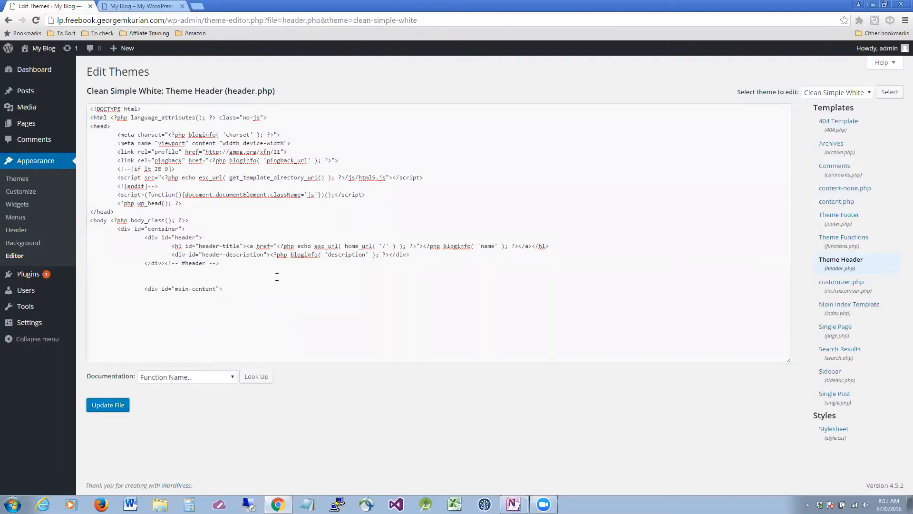
# Reload the blog front page to check that the header menu is gone.
pyautogui.click(143, 6)
pyautogui.click(37, 20)
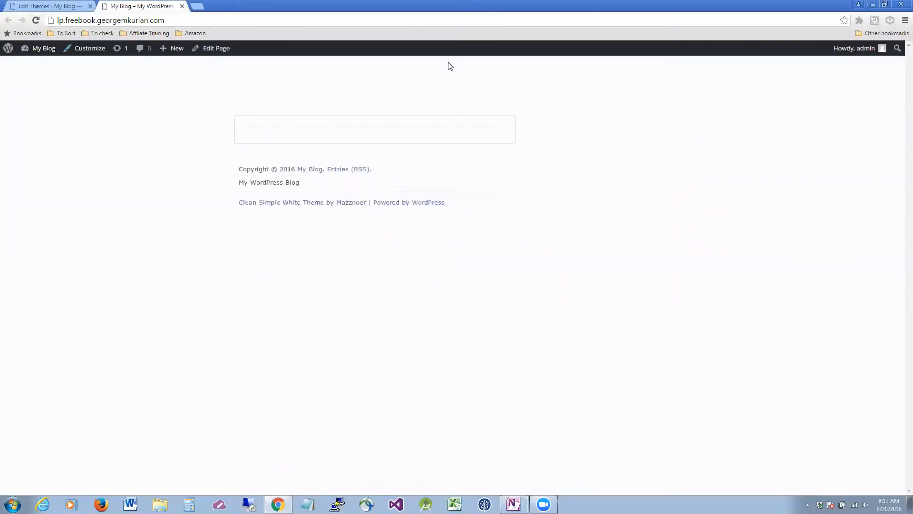
pyautogui.click(40, 6)
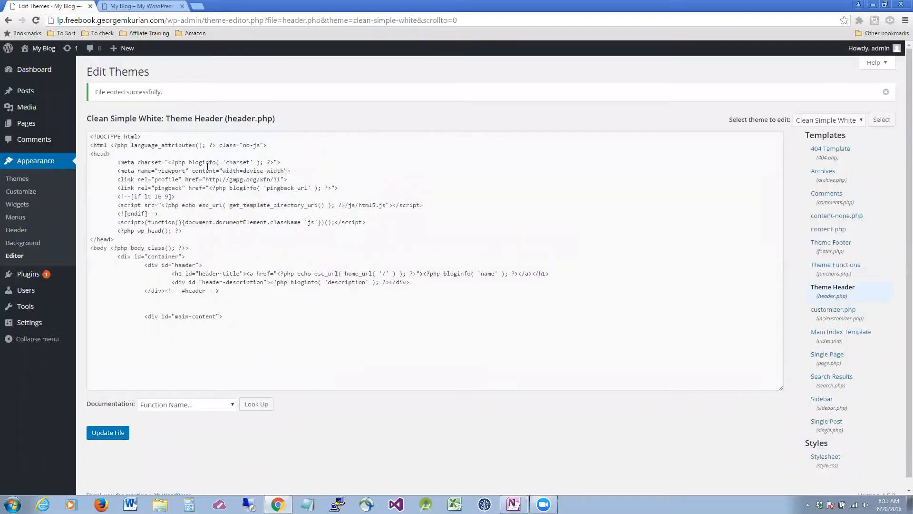
pyautogui.click(138, 6)
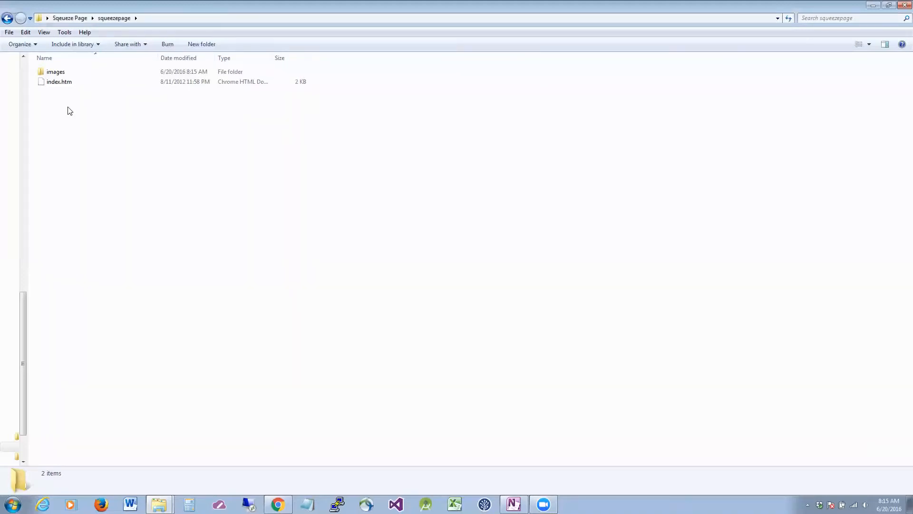
# From the Sqeueze Page folder, open squeezepage's index.htm in the browser.
pyautogui.click(70, 18)
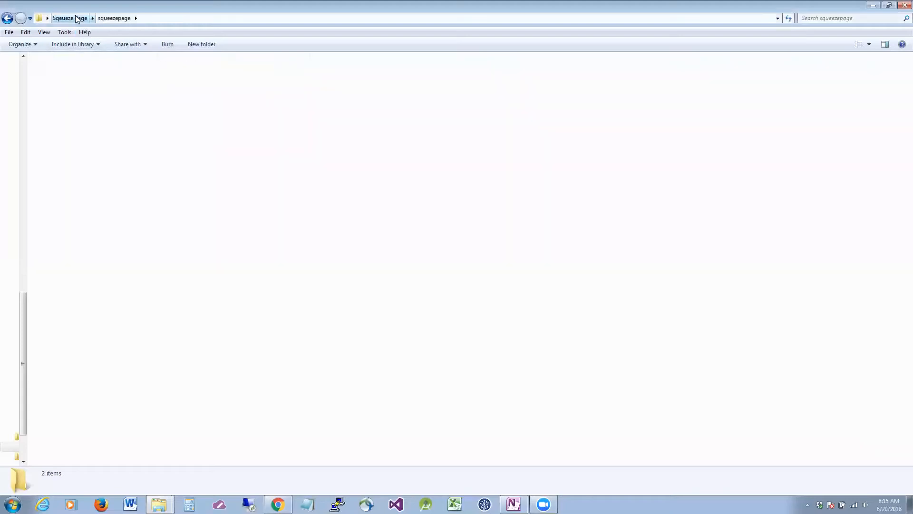
pyautogui.click(64, 83)
pyautogui.click(257, 196)
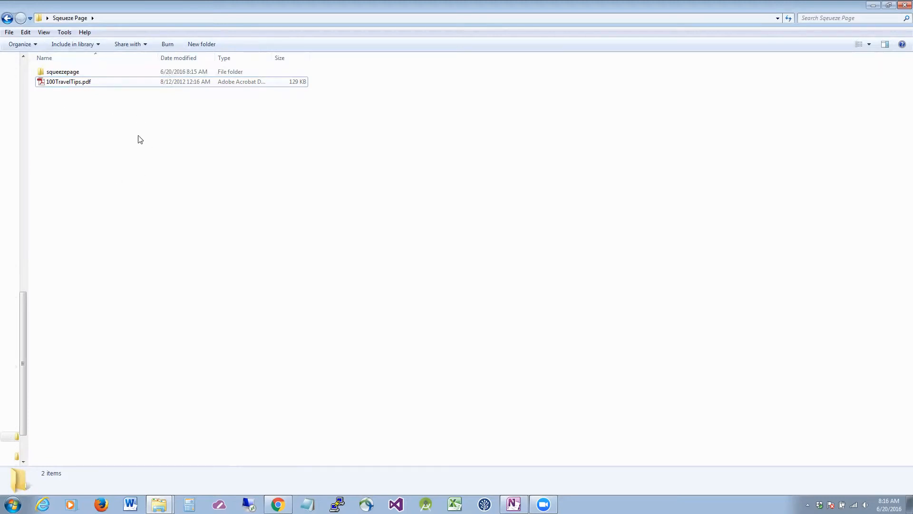
pyautogui.click(70, 73)
pyautogui.doubleClick(70, 73)
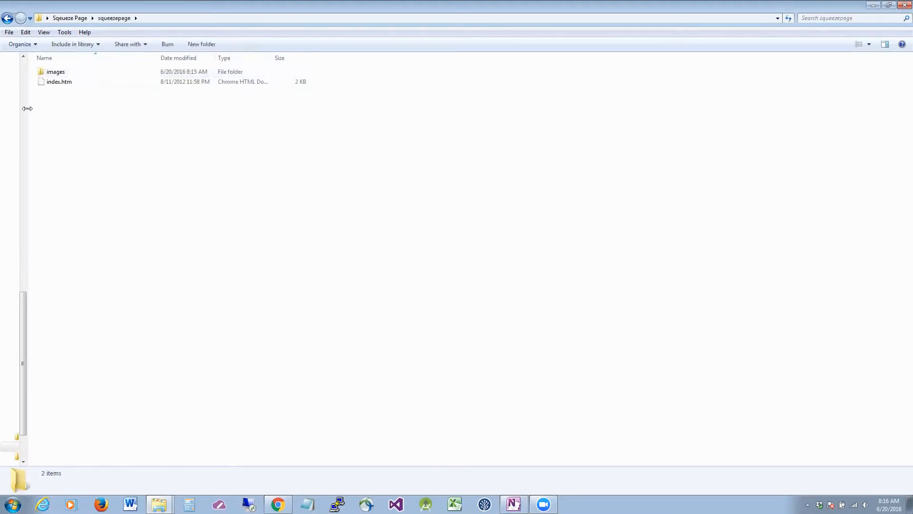
pyautogui.doubleClick(59, 82)
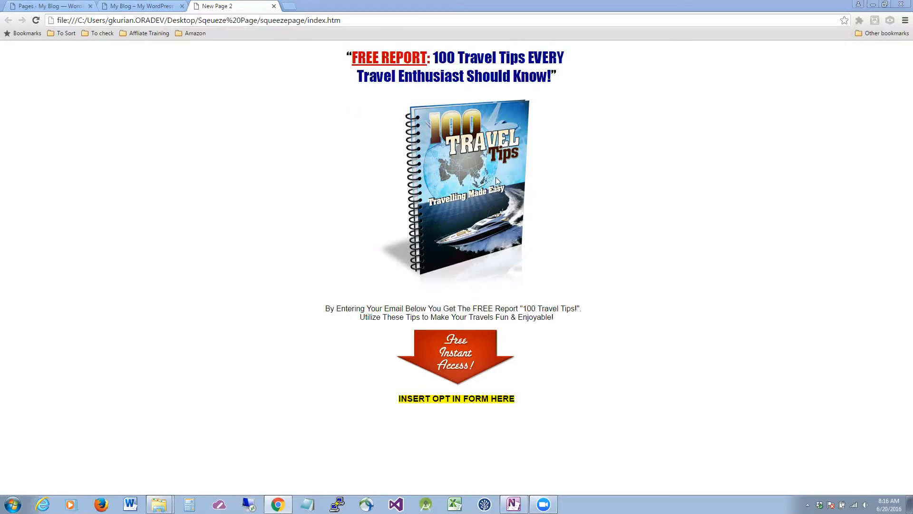
pyautogui.click(397, 399)
pyautogui.moveTo(402, 402)
pyautogui.mouseDown()
pyautogui.moveTo(491, 403)
pyautogui.moveTo(398, 400)
pyautogui.mouseUp()
pyautogui.click(521, 401)
pyautogui.click(406, 401)
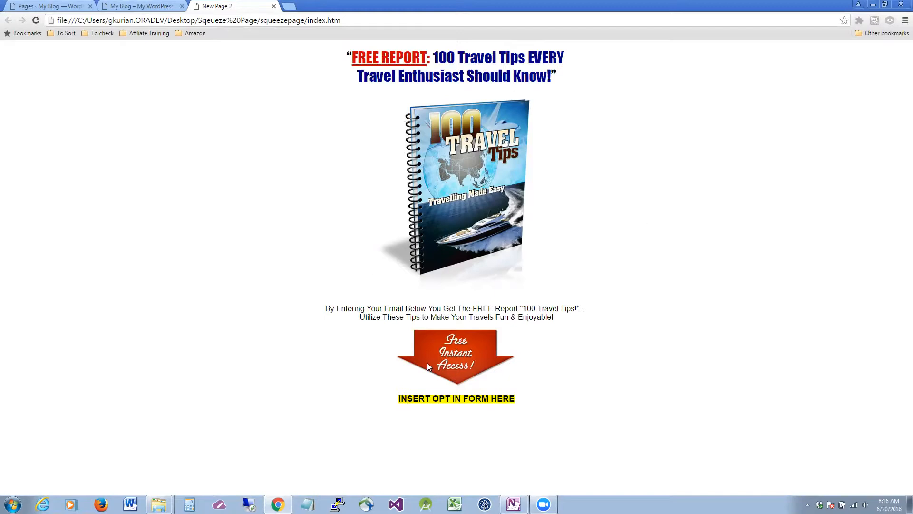
pyautogui.moveTo(562, 85); pyautogui.dragTo(319, 377)
pyautogui.click(715, 98)
pyautogui.hotkey('alt', 'Tab')
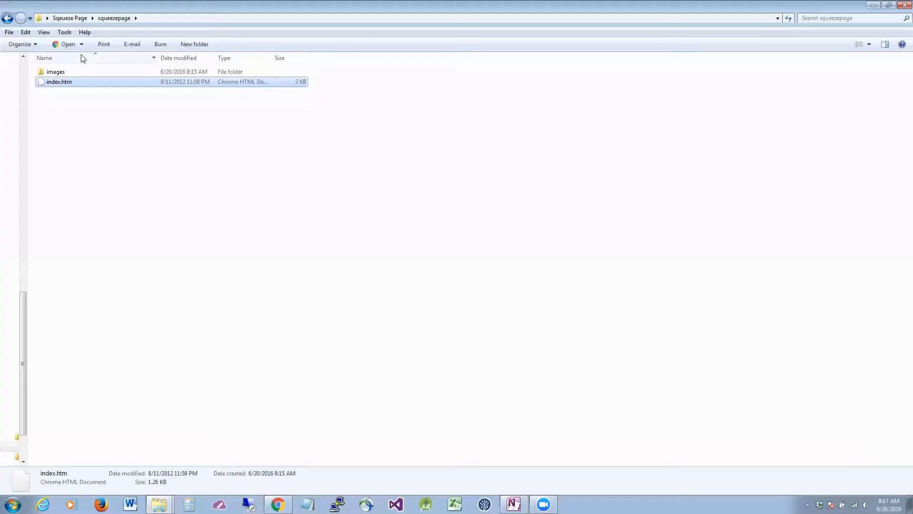
# Open index.htm in Notepad to show its HTML source.
pyautogui.doubleClick(68, 82)
pyautogui.rightClick(69, 81)
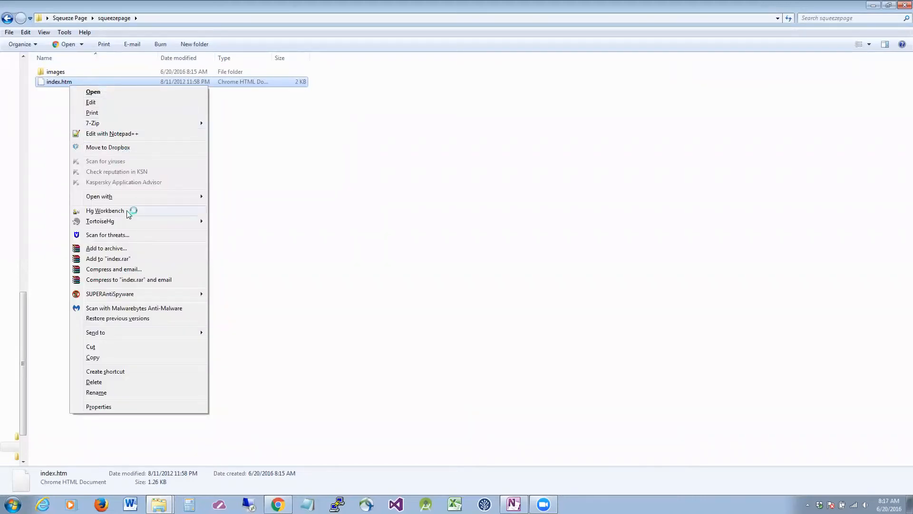
pyautogui.click(426, 168)
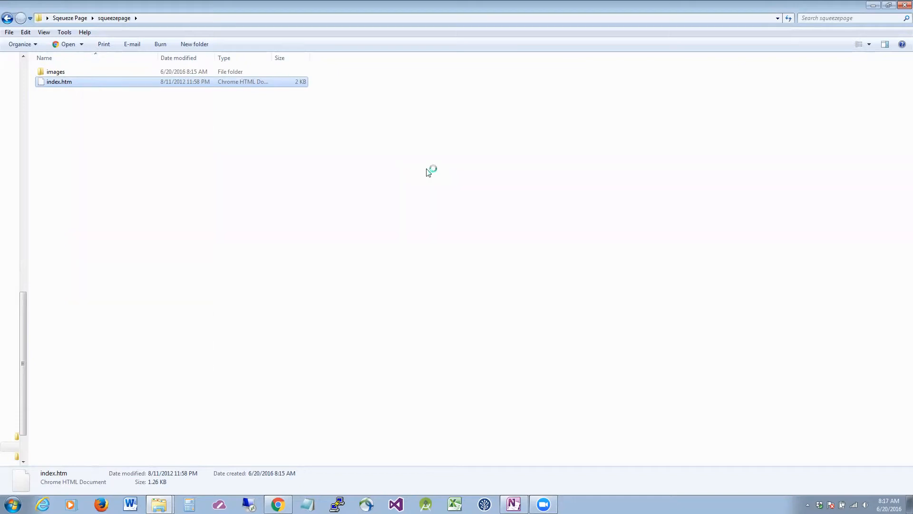
pyautogui.click(253, 294)
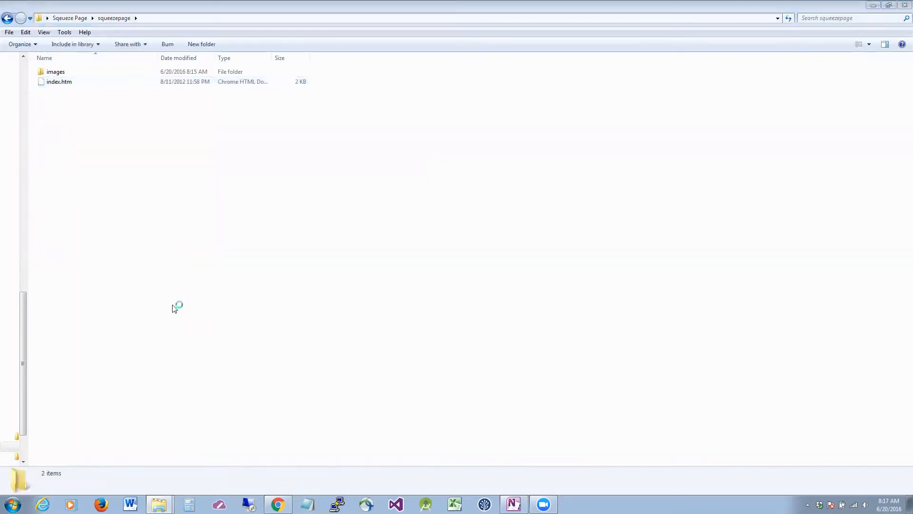
pyautogui.moveTo(53, 84); pyautogui.dragTo(441, 342)
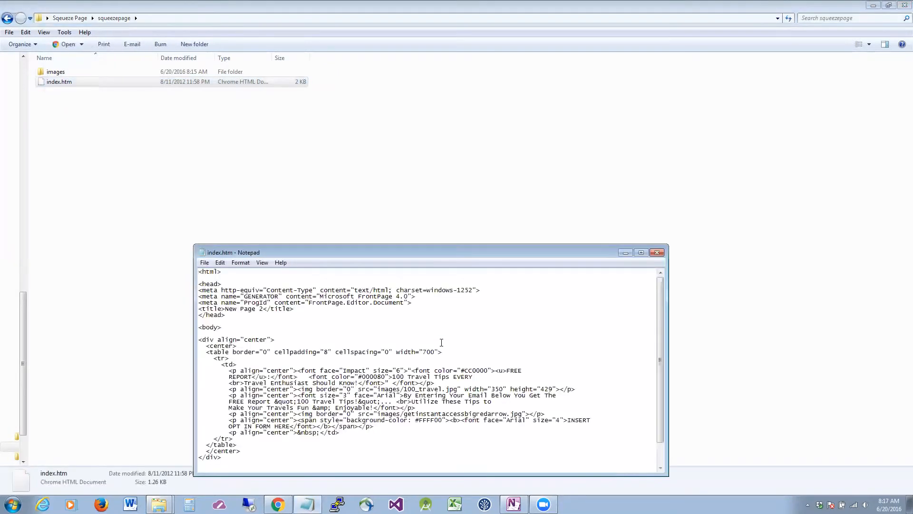
# Copy all of the squeeze-page HTML and return to the WordPress Pages list in Chrome.
pyautogui.scroll(-2, 429, 334)
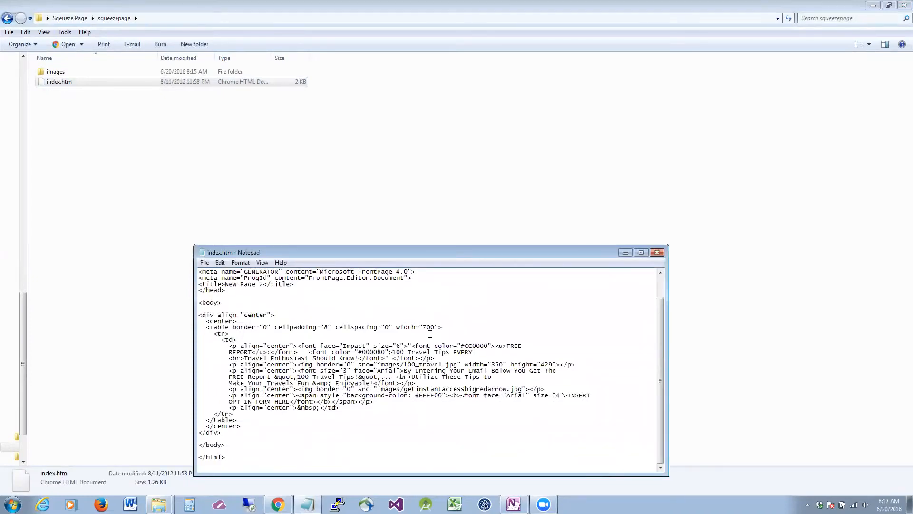
pyautogui.hotkey('ctrl', 'a')
pyautogui.click(441, 327)
pyautogui.click(278, 505)
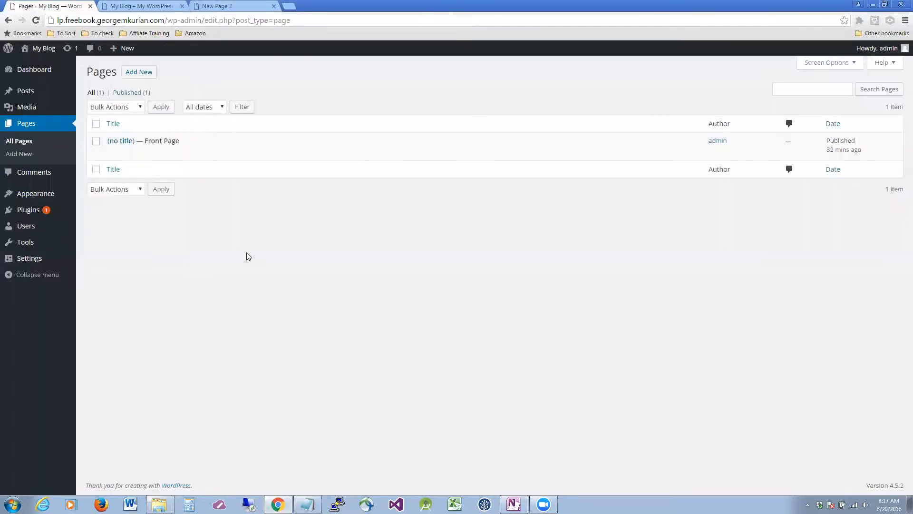
# Paste the squeeze-page HTML into the body of the (no title) Front Page.
pyautogui.click(114, 152)
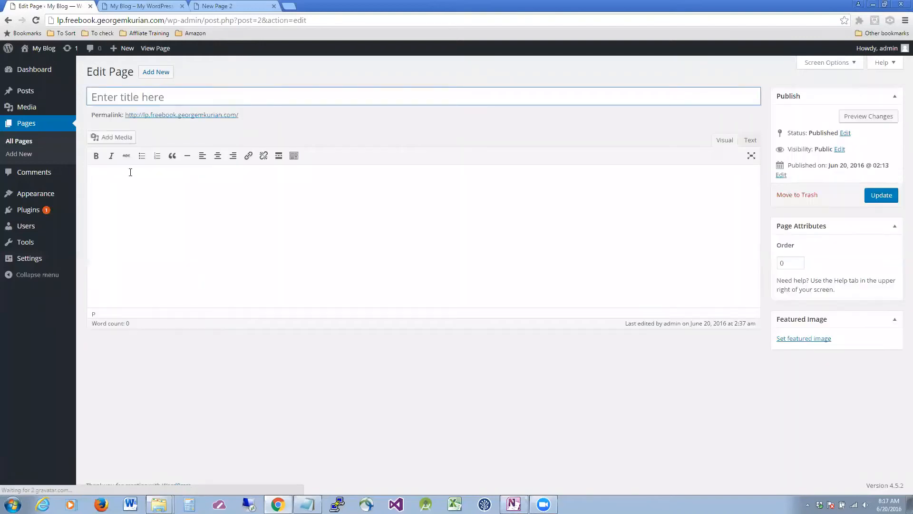
pyautogui.click(130, 172)
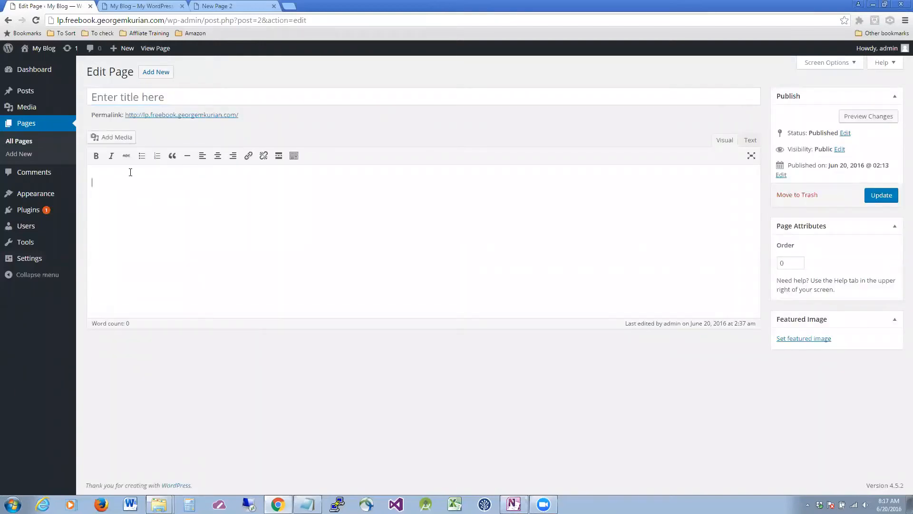
pyautogui.hotkey('ctrl', 'v')
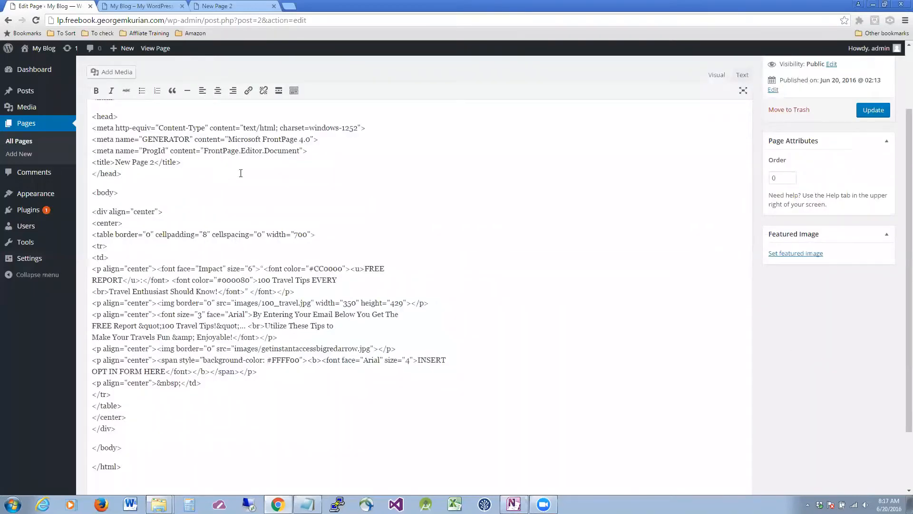
pyautogui.scroll(2, 241, 173)
# Toggle between Text and Visual views, update the Front Page, and check it in New Page 2.
pyautogui.click(740, 141)
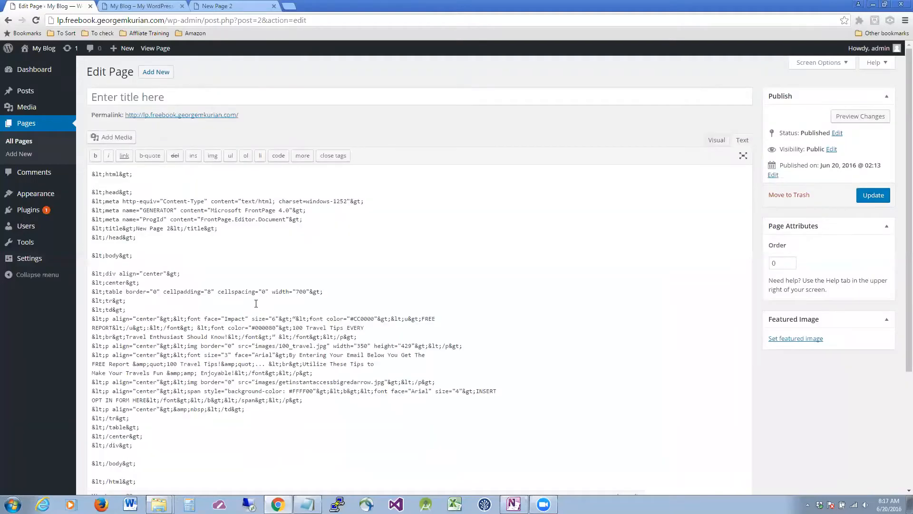
pyautogui.click(717, 139)
pyautogui.scroll(-2, 277, 250)
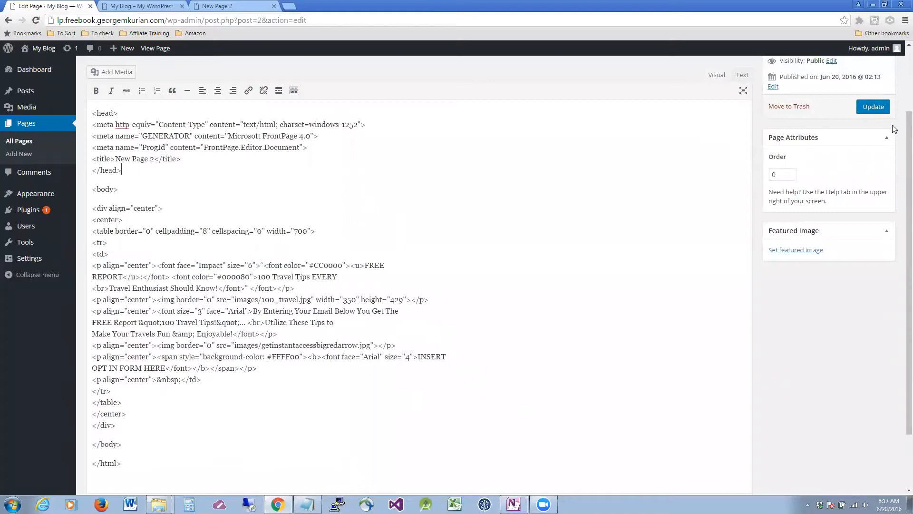
pyautogui.click(873, 107)
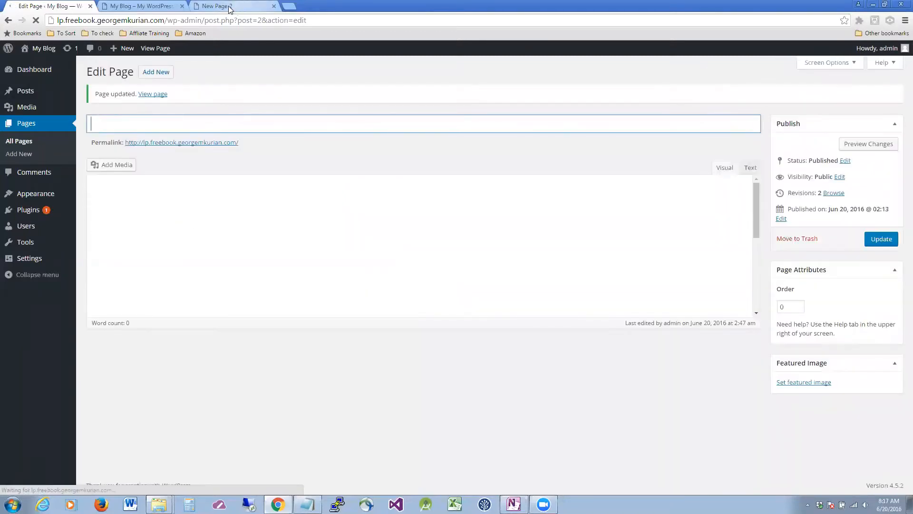
pyautogui.click(223, 6)
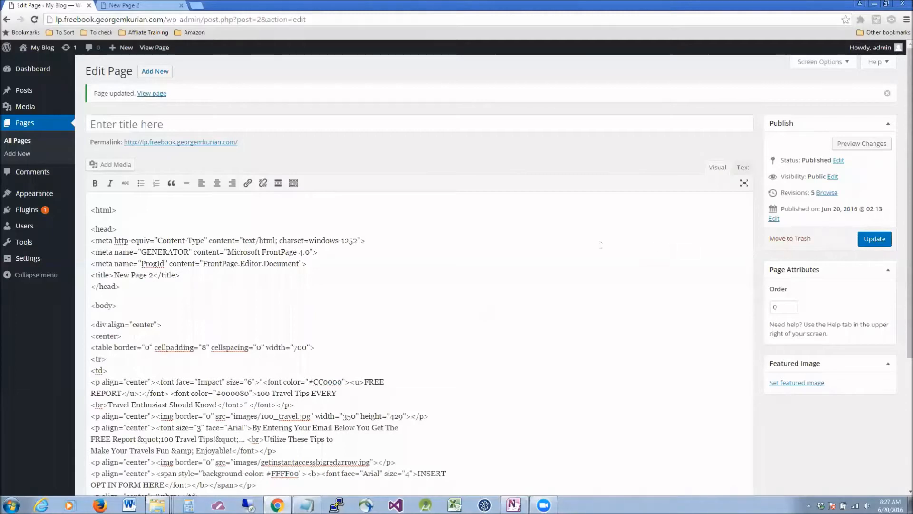
# Clear all existing content from the Front Page editor.
pyautogui.scroll(-5, 534, 252)
pyautogui.scroll(4, 533, 252)
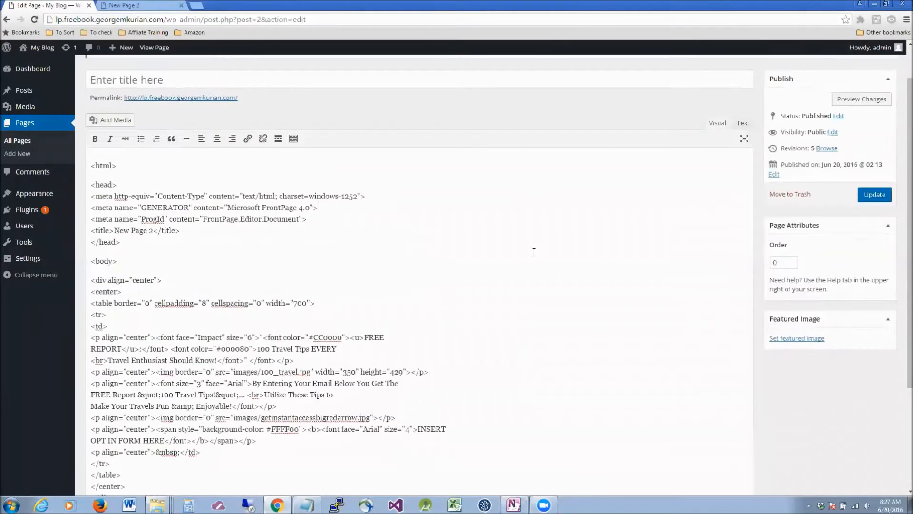
pyautogui.click(390, 259)
pyautogui.scroll(-3, 454, 258)
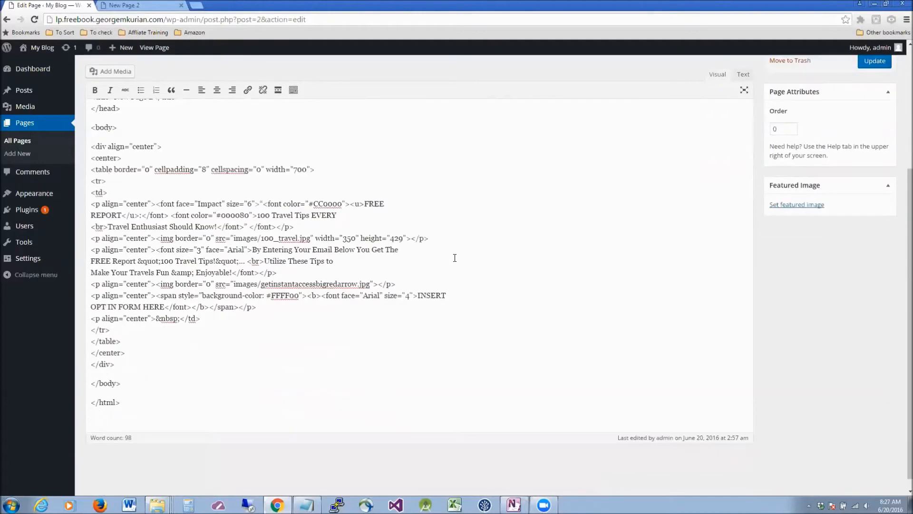
pyautogui.scroll(4, 455, 257)
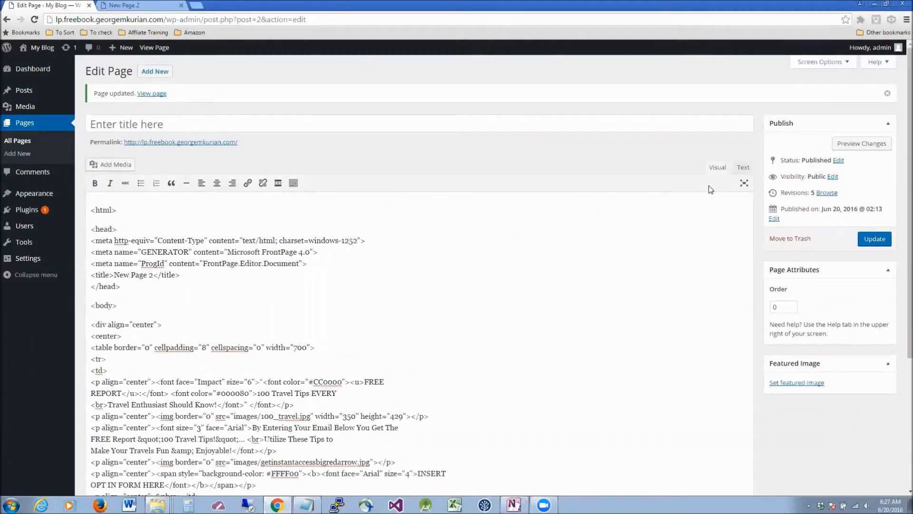
pyautogui.click(288, 329)
pyautogui.hotkey('ctrl', 'a')
pyautogui.hotkey('ctrl', 'c')
pyautogui.press('BackSpace')
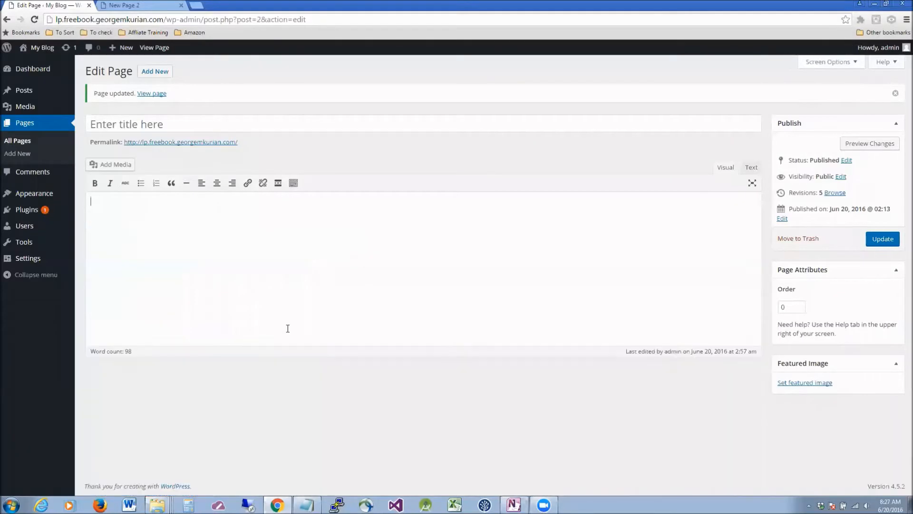
# Paste the squeeze-page HTML into the Text (raw HTML) view and update the page.
pyautogui.click(750, 168)
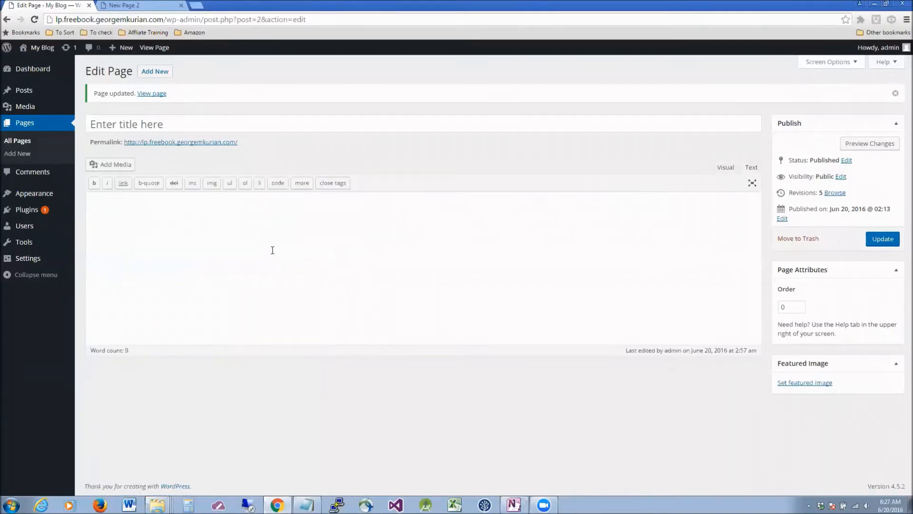
pyautogui.hotkey('ctrl', 'v')
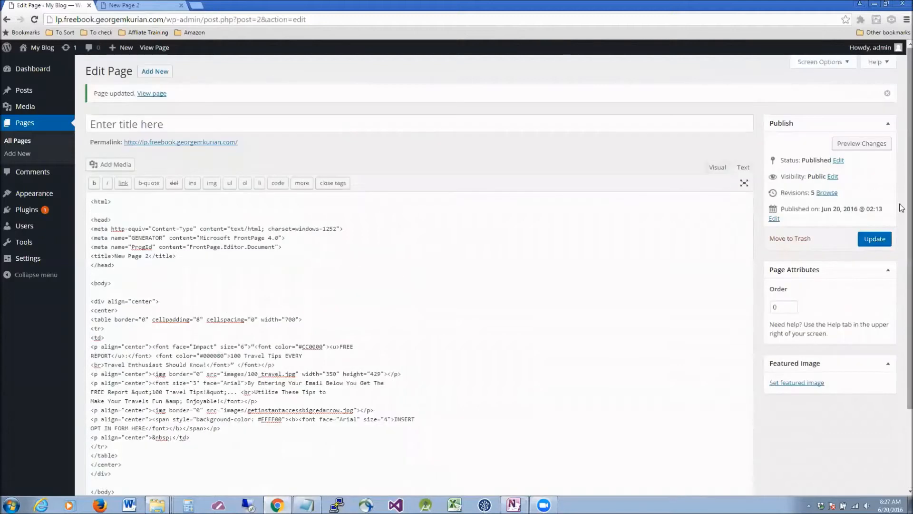
pyautogui.click(876, 238)
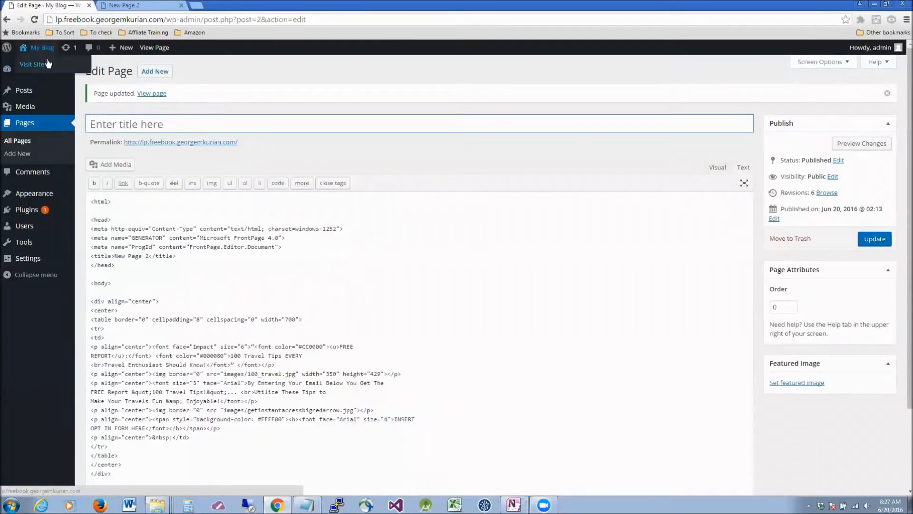
# View the 'FREE REPORT: 100 Travel Tips' live site in a new tab, then return to the editor.
pyautogui.rightClick(48, 64)
pyautogui.click(71, 67)
pyautogui.click(119, 9)
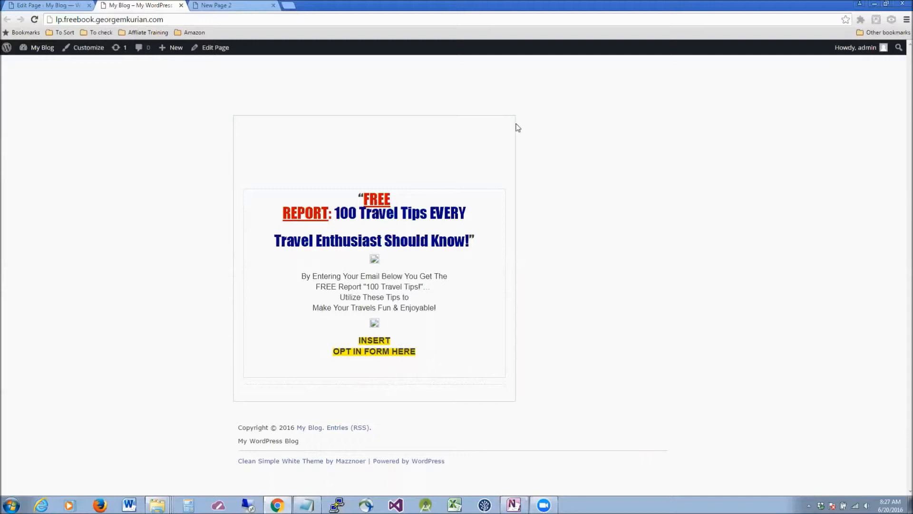
pyautogui.click(62, 4)
pyautogui.click(352, 237)
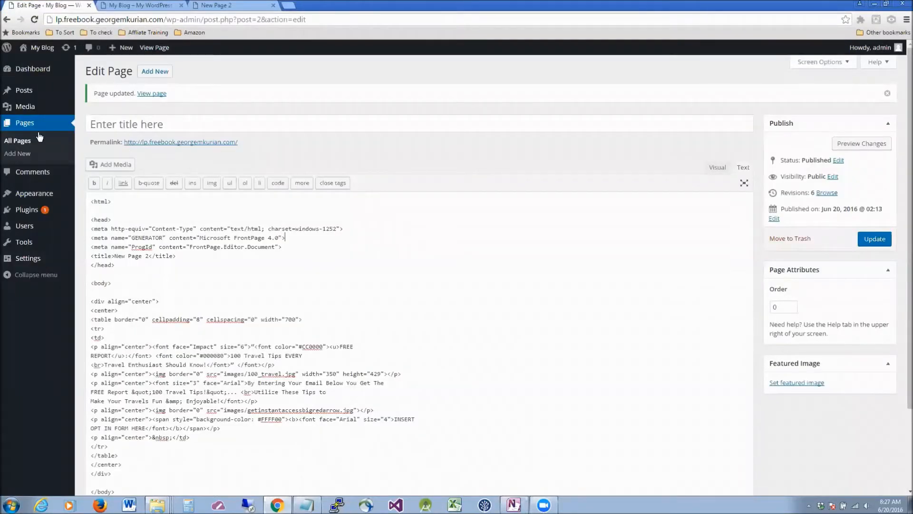
# Upload 100_travel.jpg and getinstantaccessbigredarrow.jpg from the squeezepage images folder via Media > Add New.
pyautogui.moveTo(35, 108)
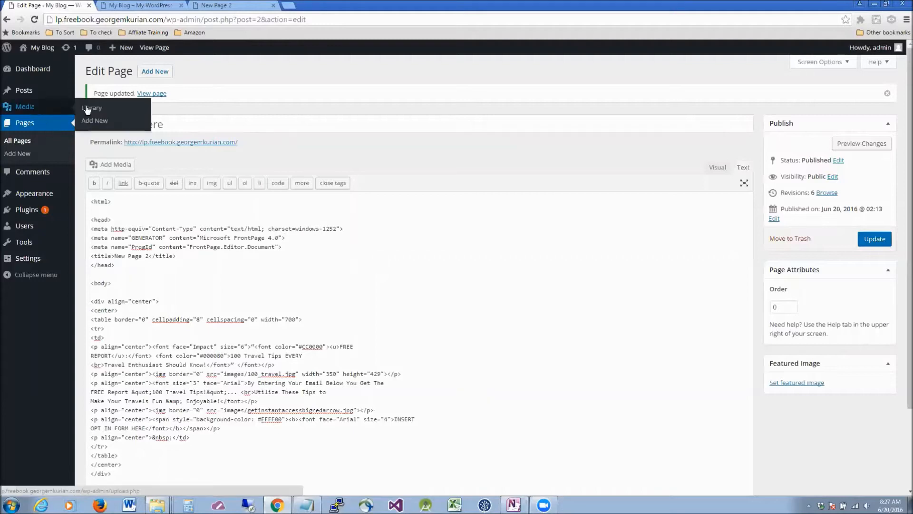
pyautogui.click(94, 121)
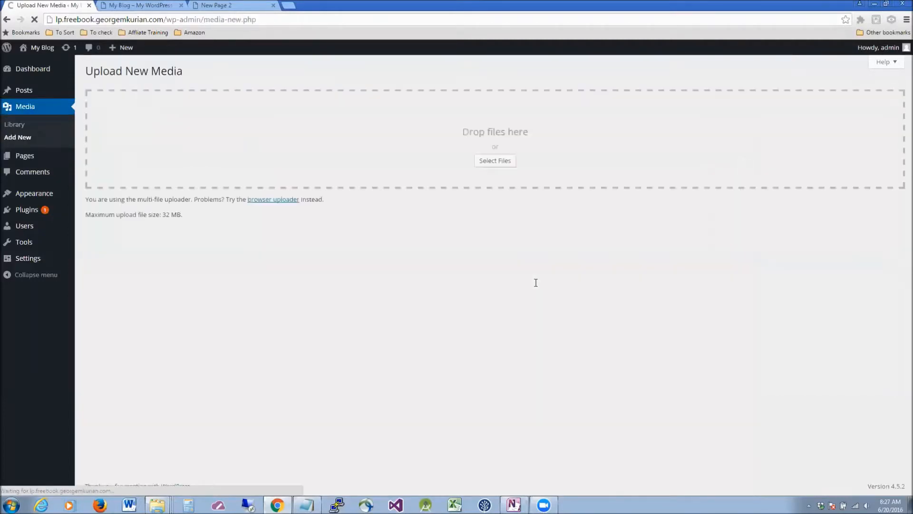
pyautogui.moveTo(158, 505)
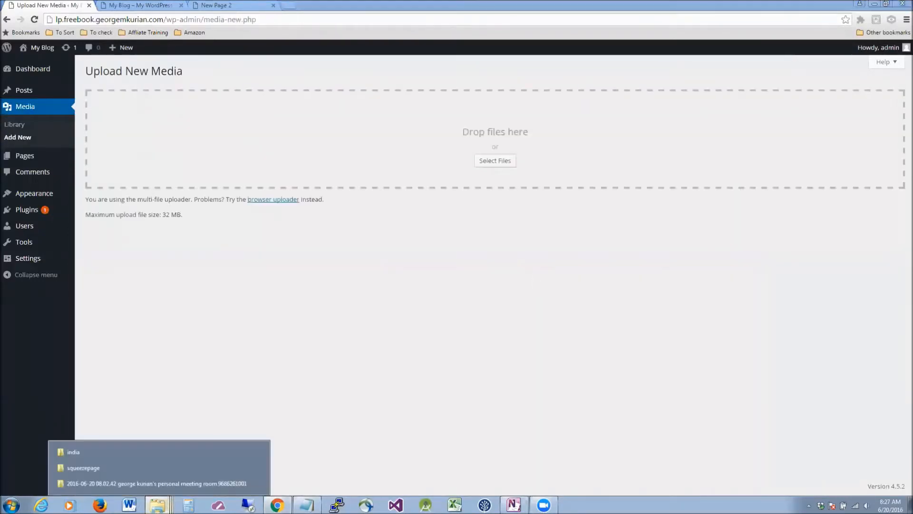
pyautogui.click(138, 470)
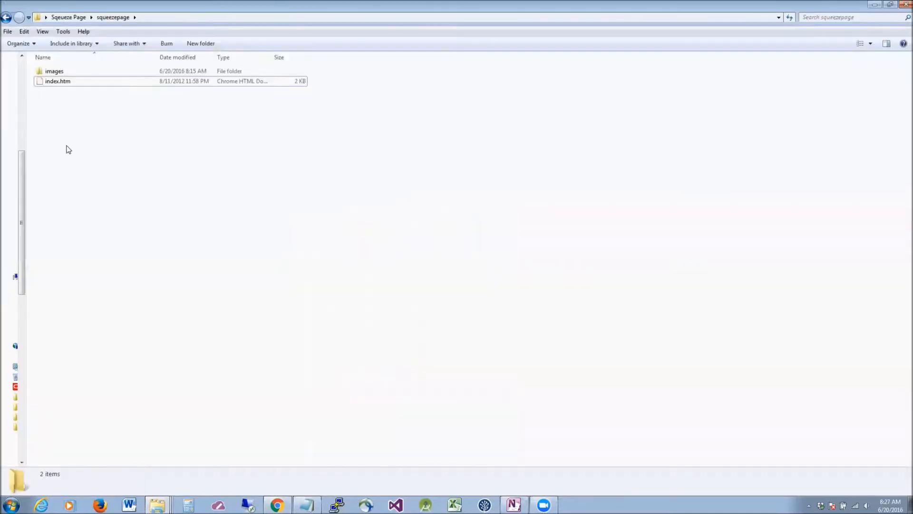
pyautogui.doubleClick(53, 72)
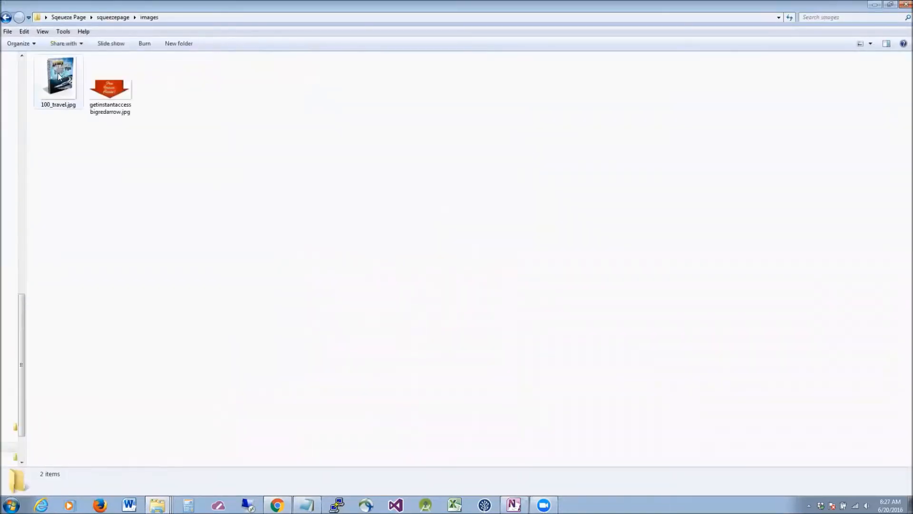
pyautogui.click(890, 4)
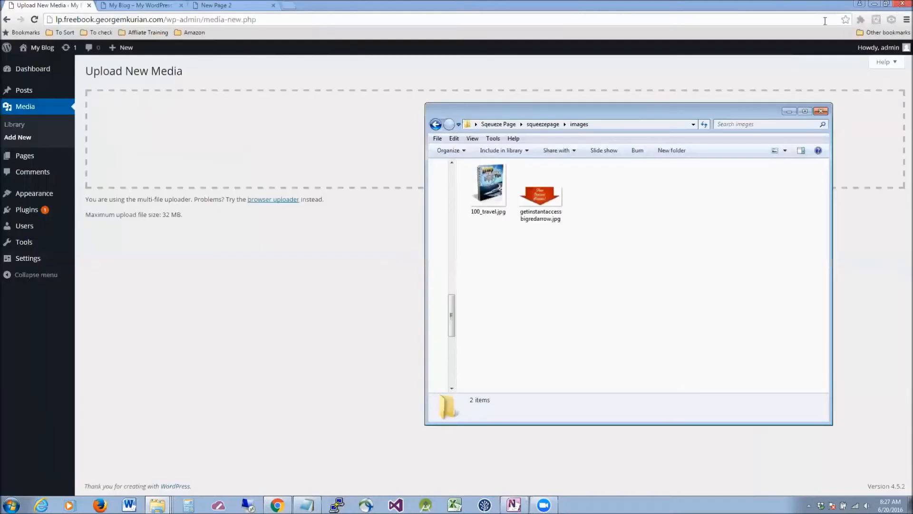
pyautogui.moveTo(584, 110); pyautogui.dragTo(557, 167)
pyautogui.moveTo(580, 232); pyautogui.dragTo(335, 147)
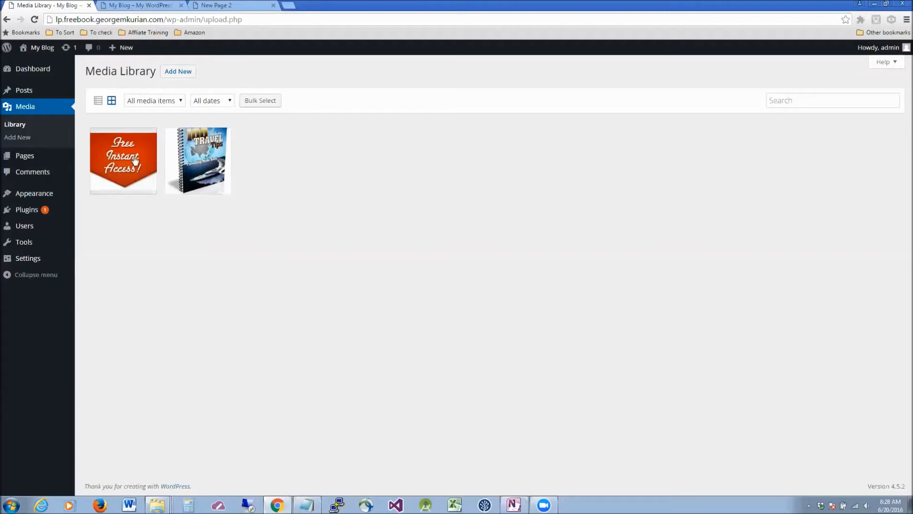
# Select the full wp-content/uploads/2016/06 file URL of 100_travel.jpg, then close Attachment Details.
pyautogui.rightClick(191, 162)
pyautogui.press('Escape')
pyautogui.click(183, 165)
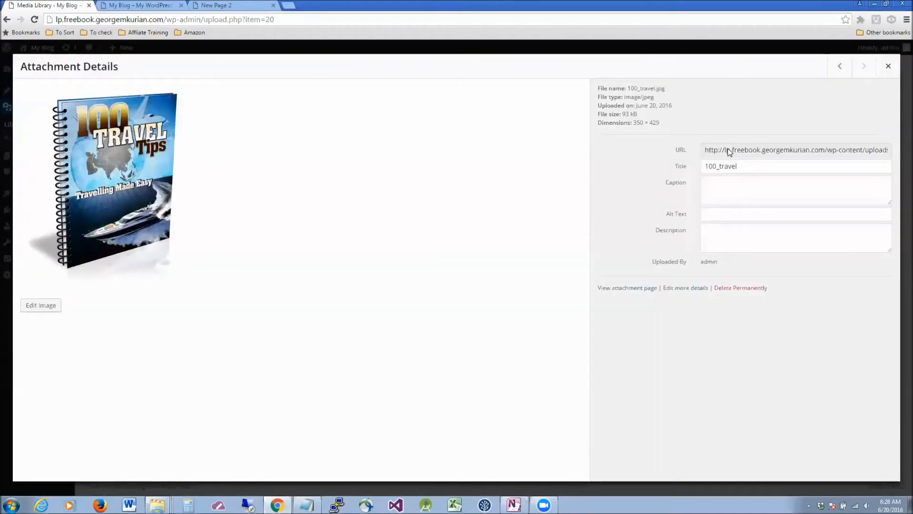
pyautogui.click(706, 152)
pyautogui.moveTo(705, 152); pyautogui.dragTo(890, 152)
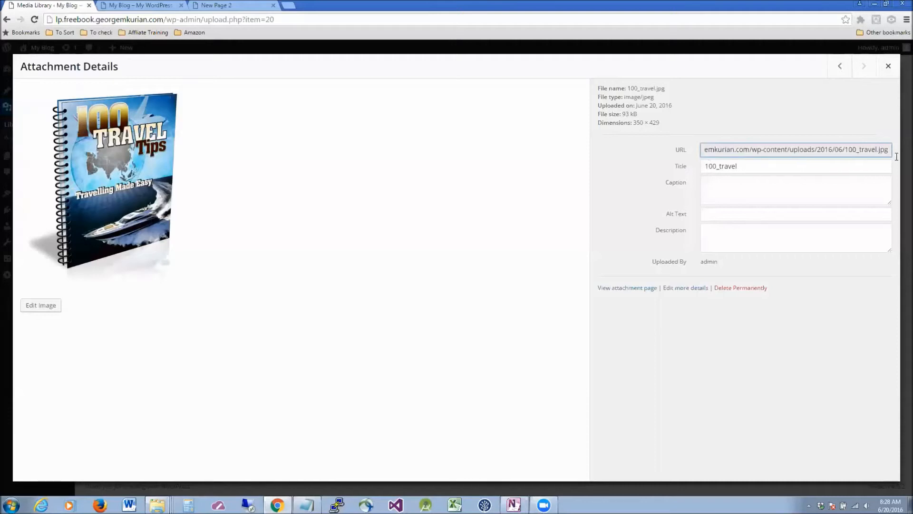
pyautogui.click(844, 150)
pyautogui.hotkey('ctrl', 'a')
pyautogui.hotkey('ctrl', 'c')
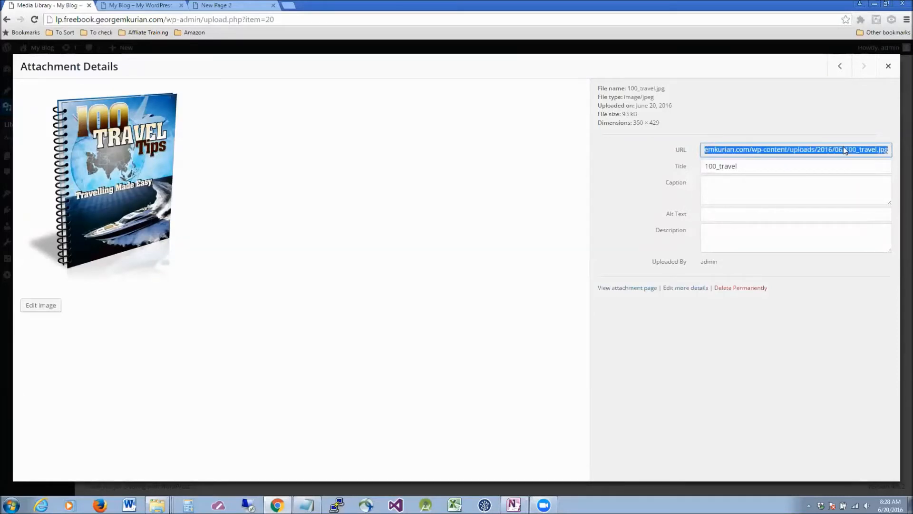
pyautogui.click(896, 72)
# Replace the book image's relative src with its full uploaded URL and update the Front Page.
pyautogui.moveTo(32, 158)
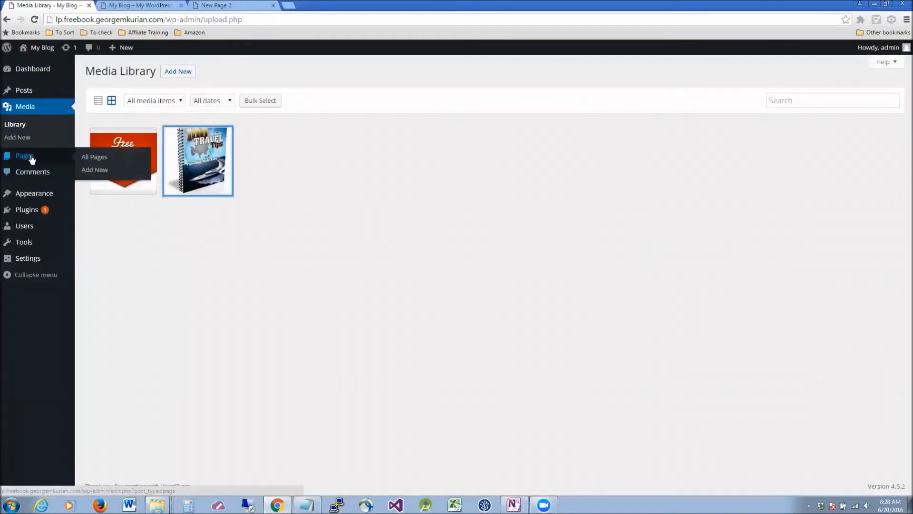
pyautogui.click(101, 158)
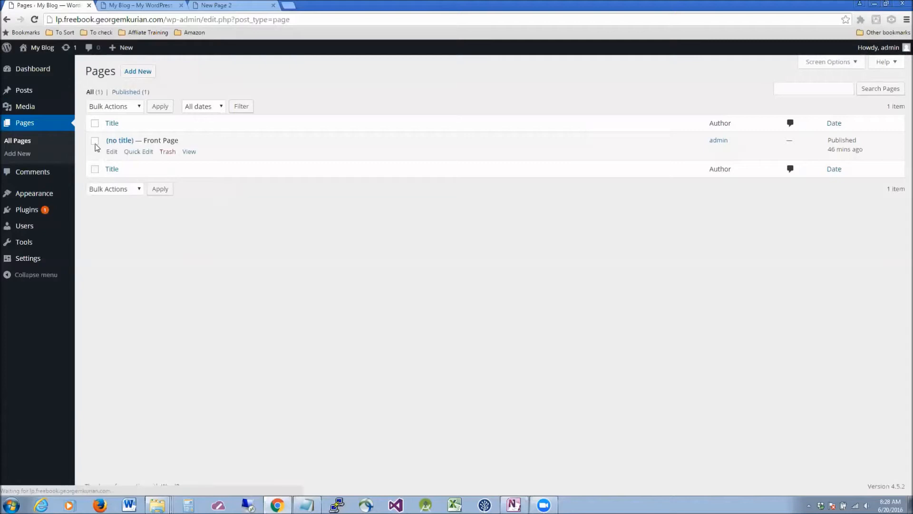
pyautogui.click(113, 152)
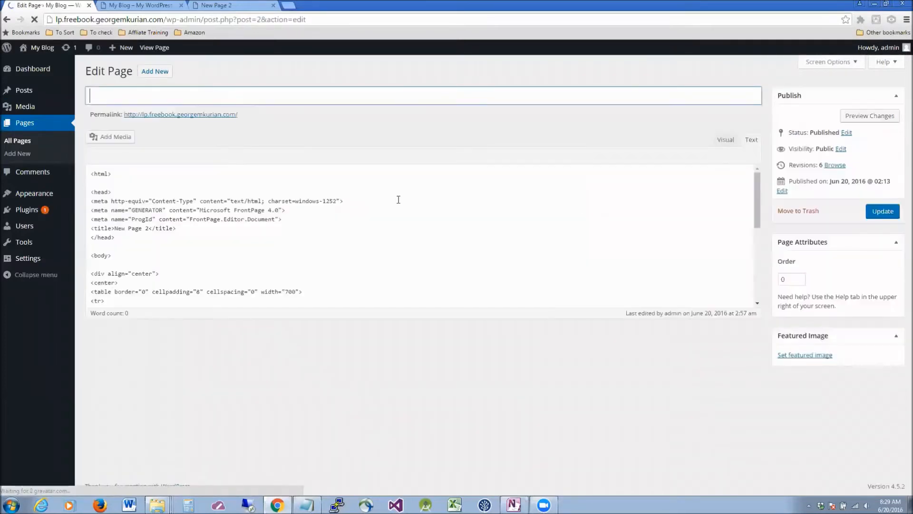
pyautogui.click(445, 241)
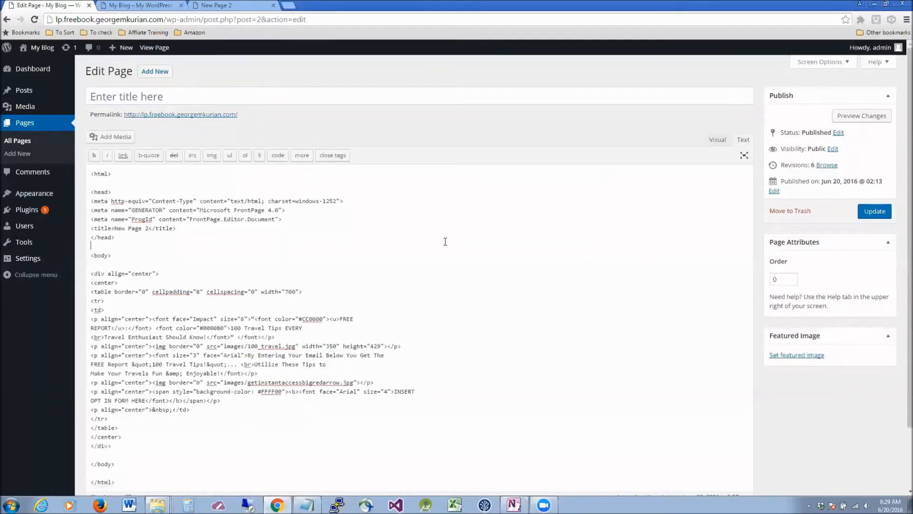
pyautogui.moveTo(224, 346); pyautogui.dragTo(295, 346)
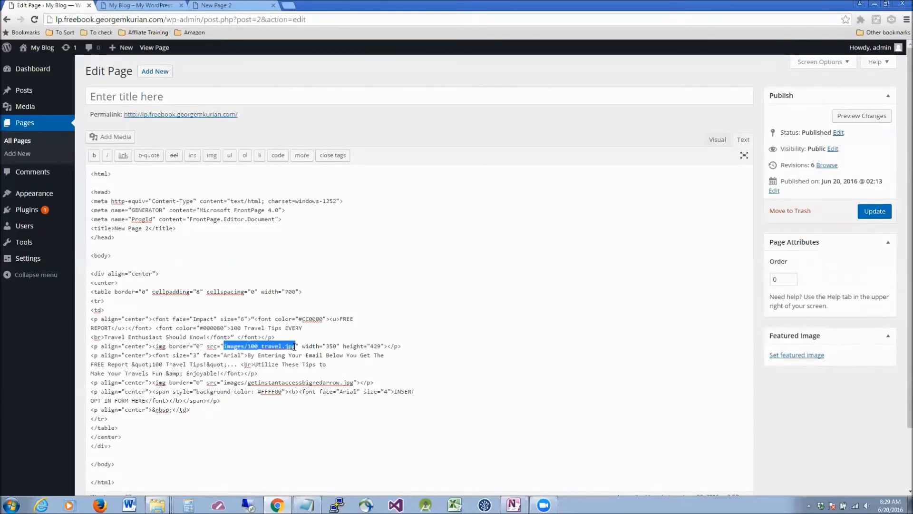
pyautogui.hotkey('ctrl', 'v')
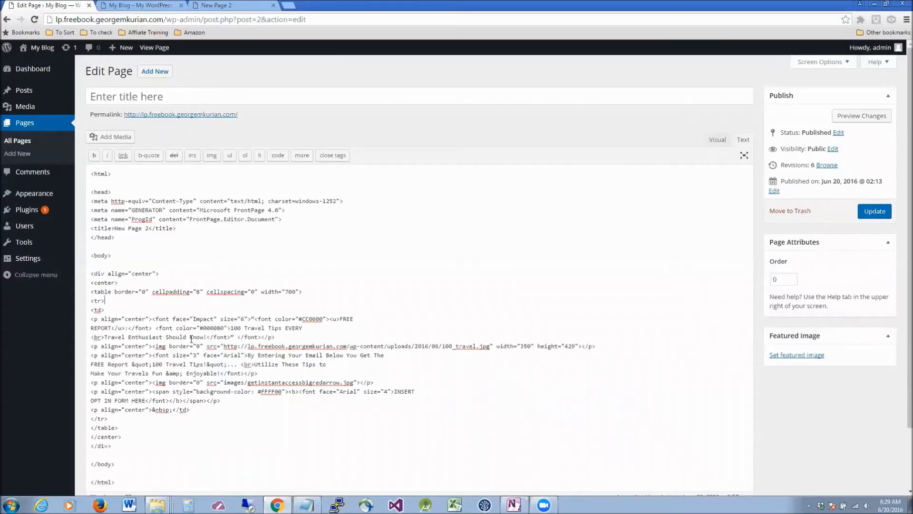
pyautogui.click(875, 211)
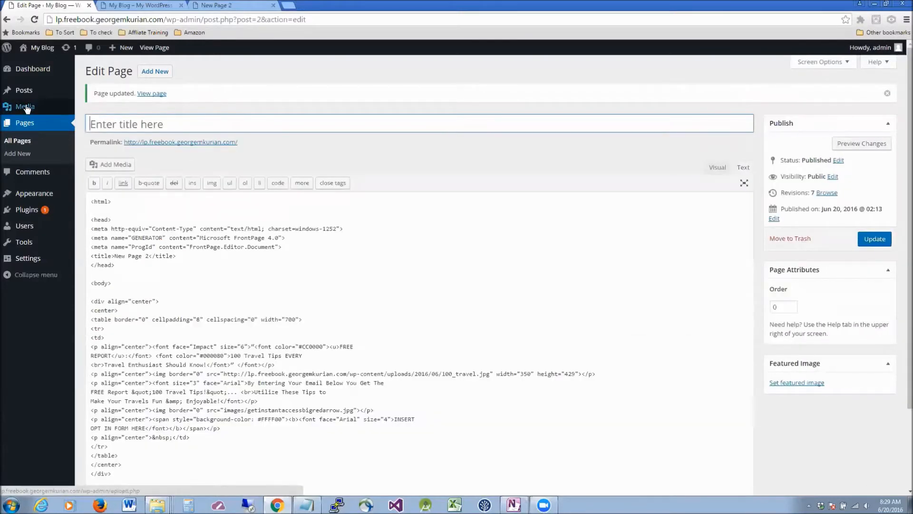
# Grab the Free Instant Access arrow image's full file URL from the Media Library.
pyautogui.moveTo(43, 107)
pyautogui.click(115, 129)
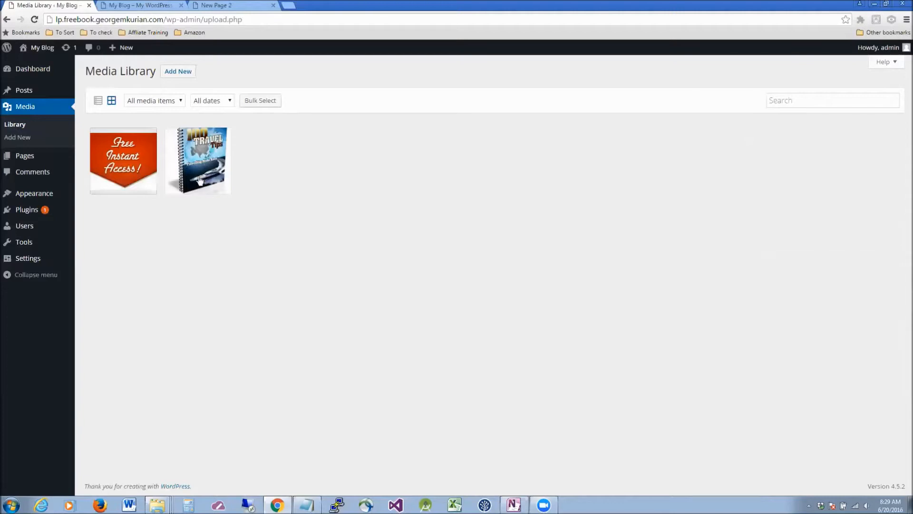
pyautogui.click(146, 174)
pyautogui.tripleClick(732, 149)
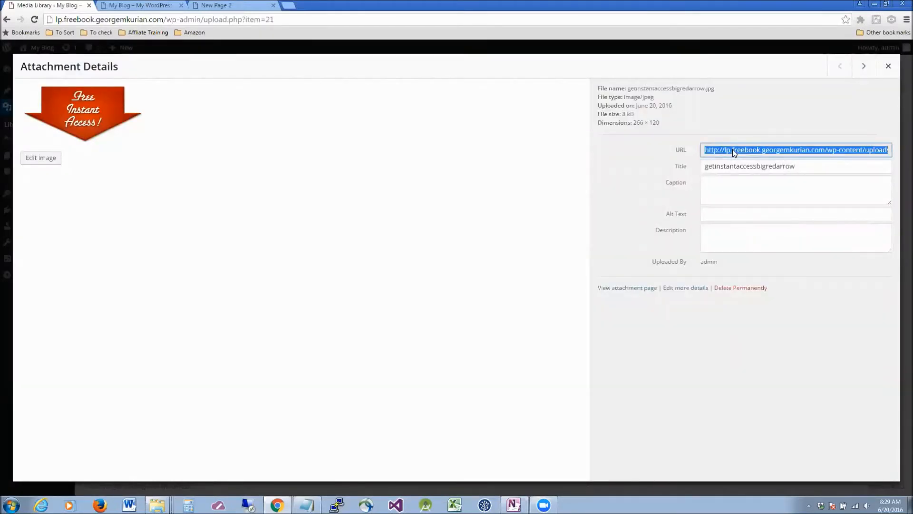
pyautogui.click(888, 65)
# Replace the arrow image's relative src with its full URL and update the Front Page.
pyautogui.moveTo(28, 191)
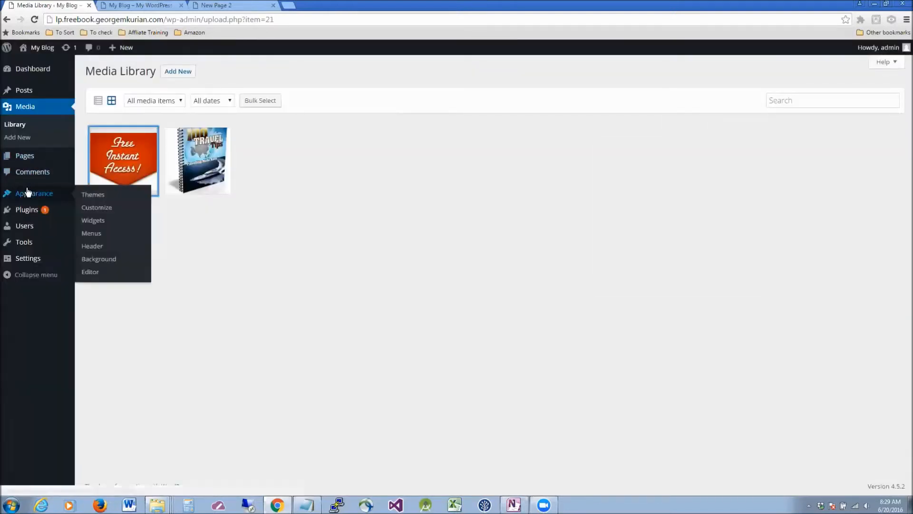
pyautogui.click(75, 158)
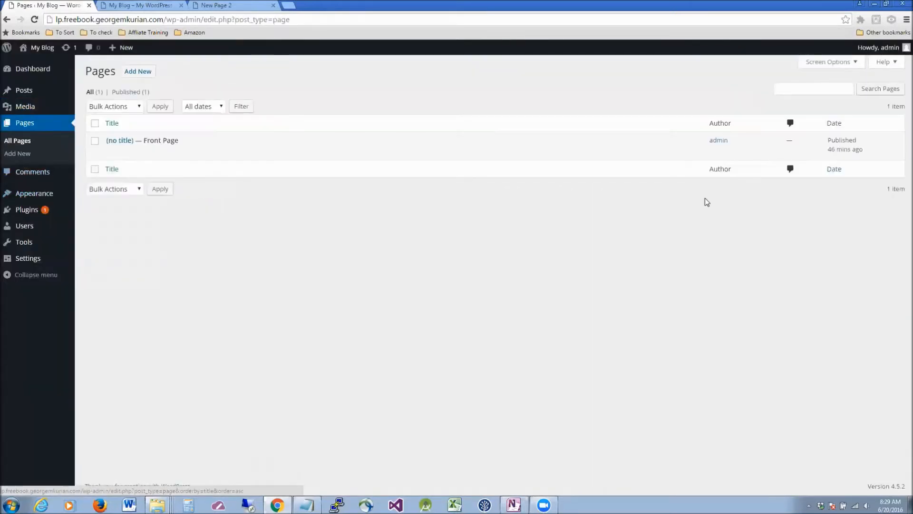
pyautogui.click(112, 151)
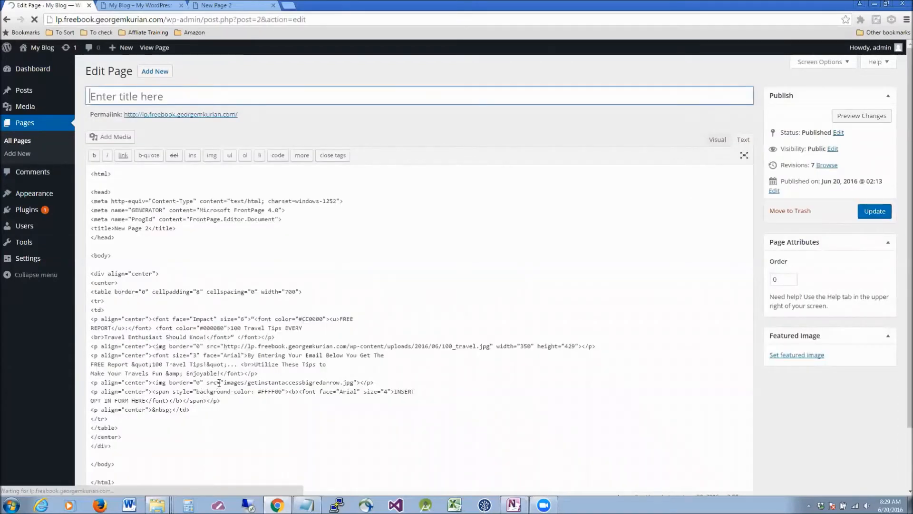
pyautogui.moveTo(226, 382); pyautogui.dragTo(354, 382)
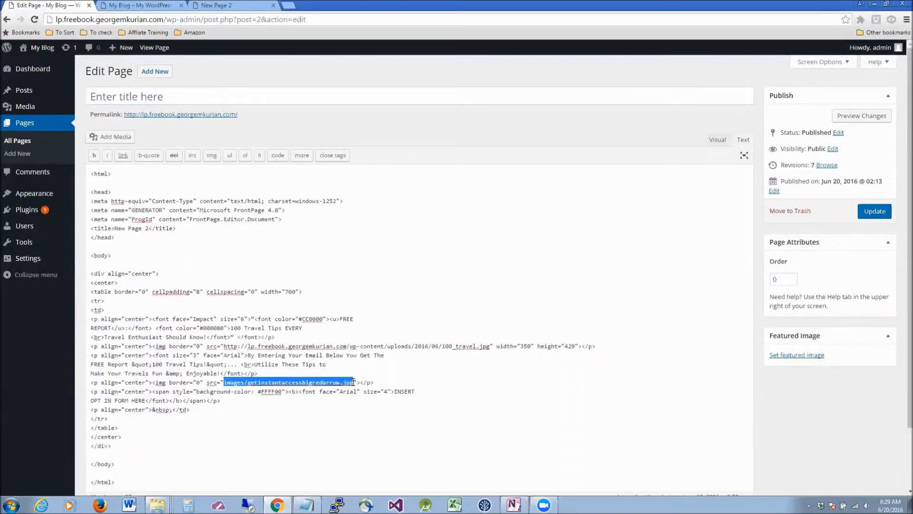
pyautogui.write('http://lp.freebook.georgemkurian.com/wp-content/uploads/2016/06/getinstantaccessbigredarrow.jpg')
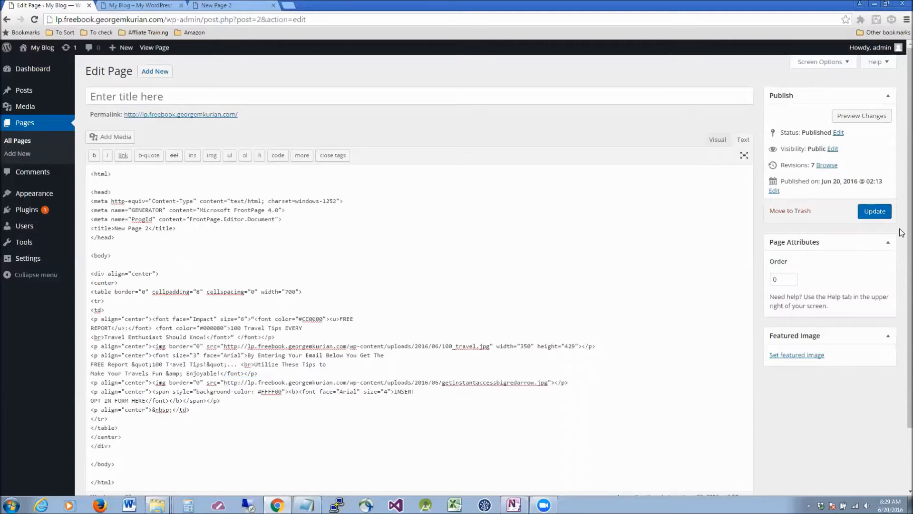
pyautogui.click(880, 214)
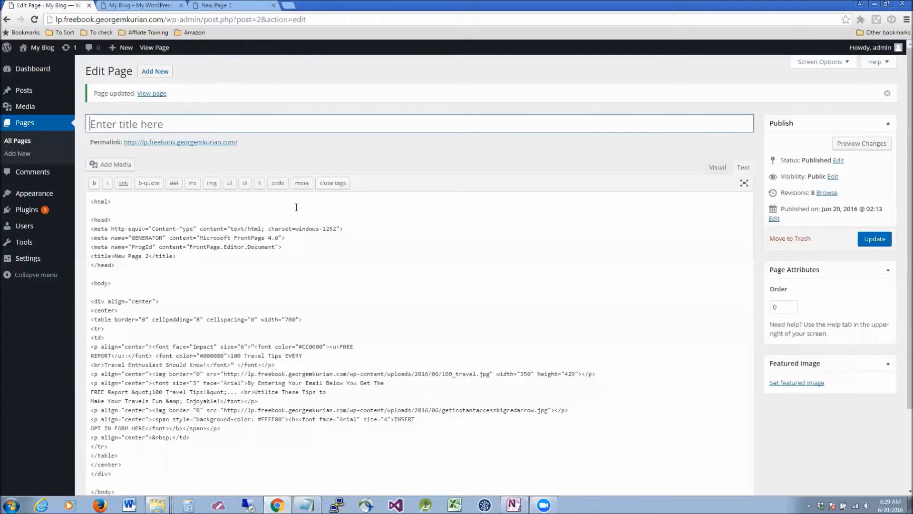
# Reload the live front page and scroll through it to confirm the book and arrow images appear.
pyautogui.click(134, 7)
pyautogui.click(34, 19)
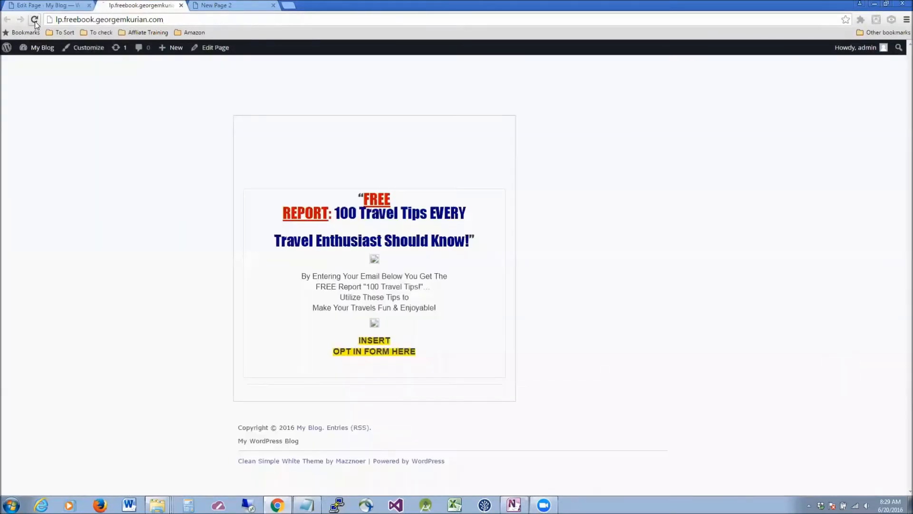
pyautogui.scroll(-5, 725, 204)
pyautogui.scroll(4, 725, 204)
pyautogui.scroll(-4, 724, 205)
pyautogui.scroll(5, 725, 205)
pyautogui.scroll(-5, 725, 205)
pyautogui.scroll(5, 725, 205)
pyautogui.scroll(-5, 725, 205)
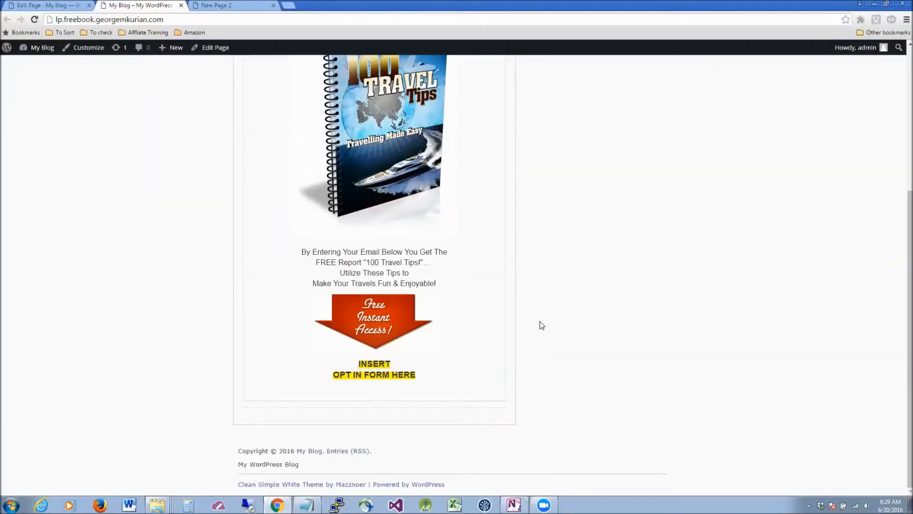
pyautogui.scroll(5, 541, 321)
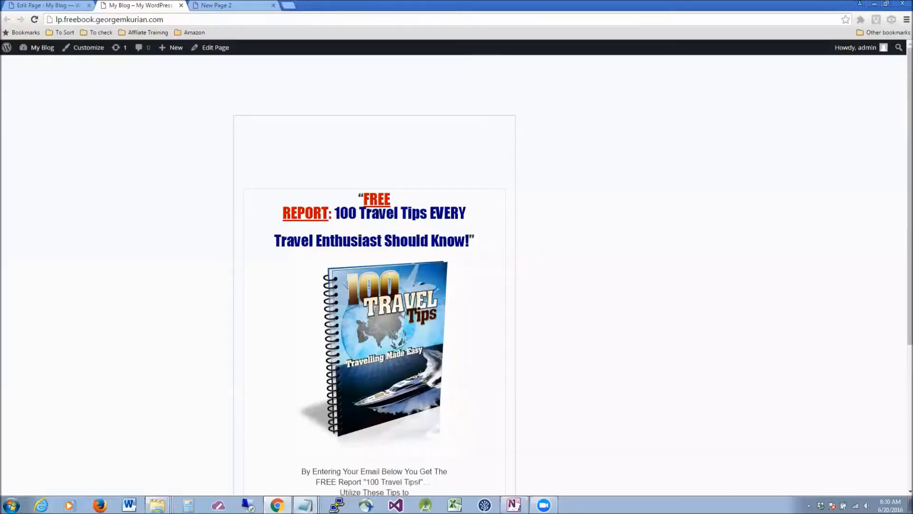
# Select the 760 by 500 Google Forms iframe embed code in the Untitled Notepad window.
pyautogui.moveTo(304, 505)
pyautogui.click(301, 482)
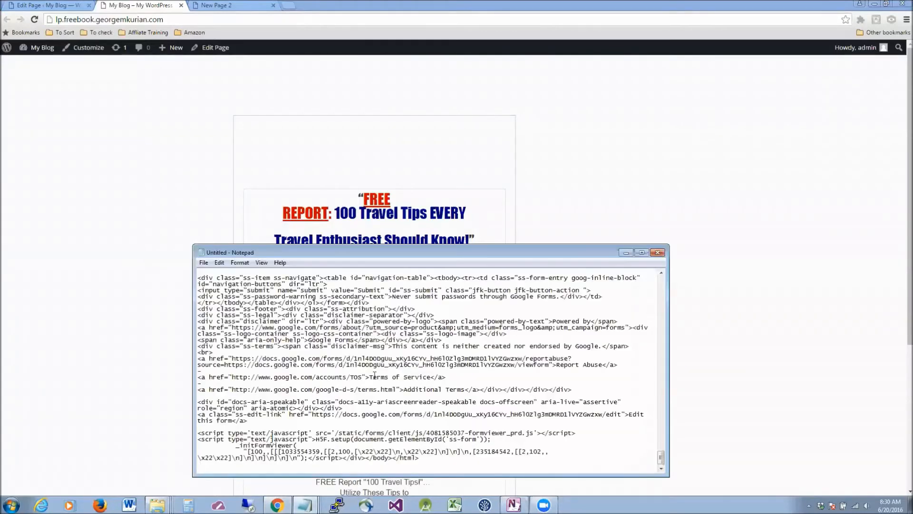
pyautogui.scroll(8, 407, 366)
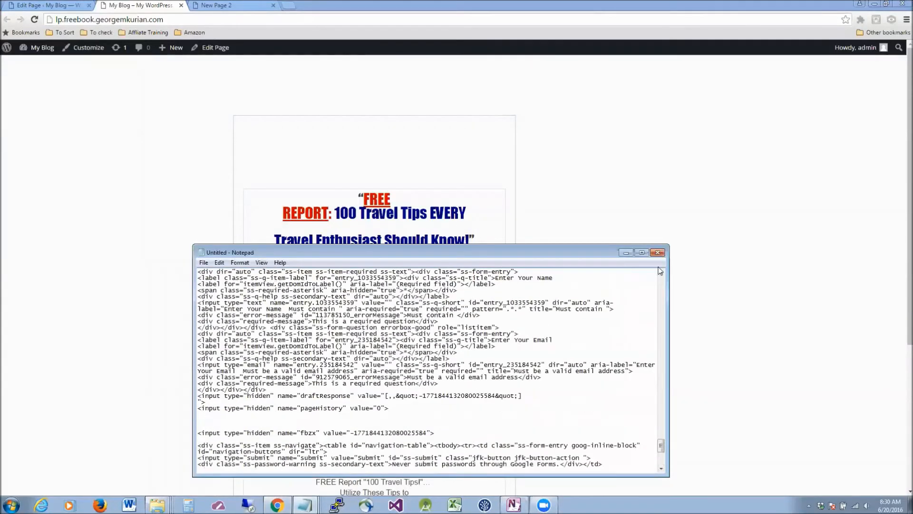
pyautogui.click(626, 253)
pyautogui.moveTo(304, 504)
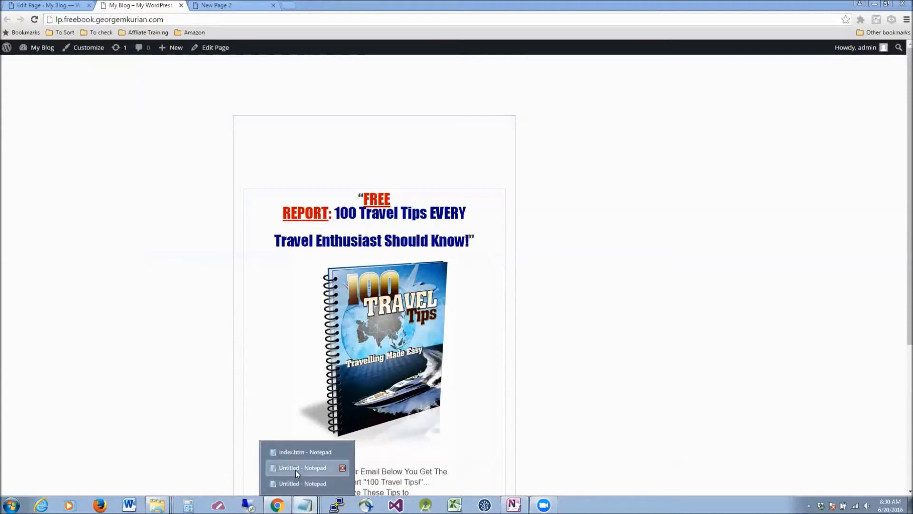
pyautogui.click(296, 470)
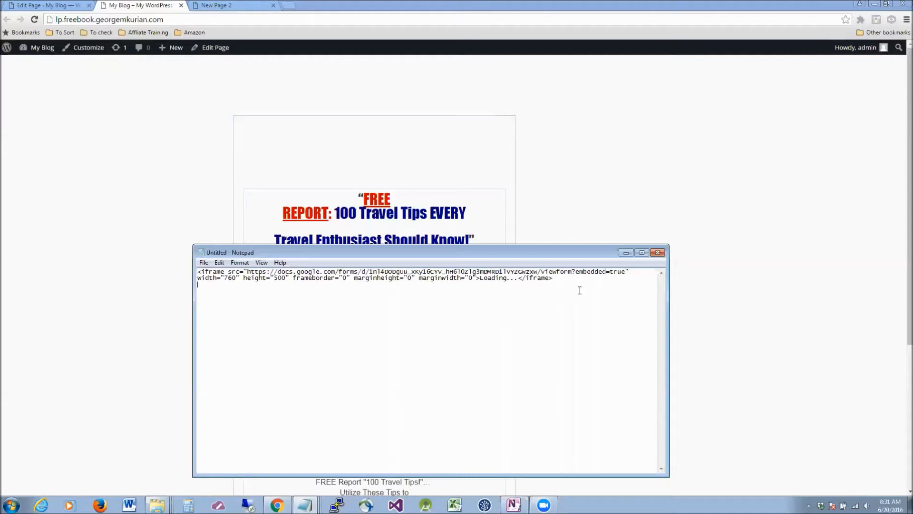
pyautogui.moveTo(405, 283); pyautogui.dragTo(192, 271)
pyautogui.hotkey('ctrl', 'c')
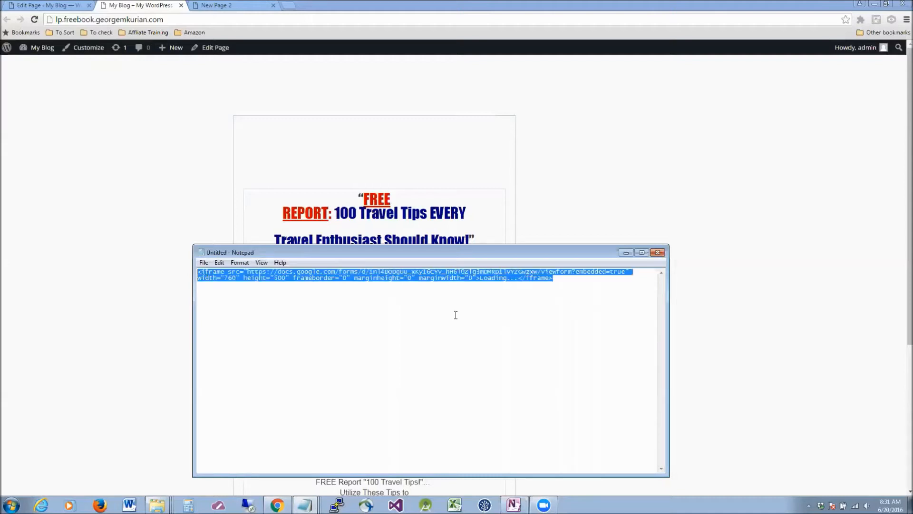
# Return to the Front Page's HTML editor in Chrome.
pyautogui.click(116, 210)
pyautogui.click(25, 4)
pyautogui.click(334, 308)
pyautogui.scroll(-2, 334, 308)
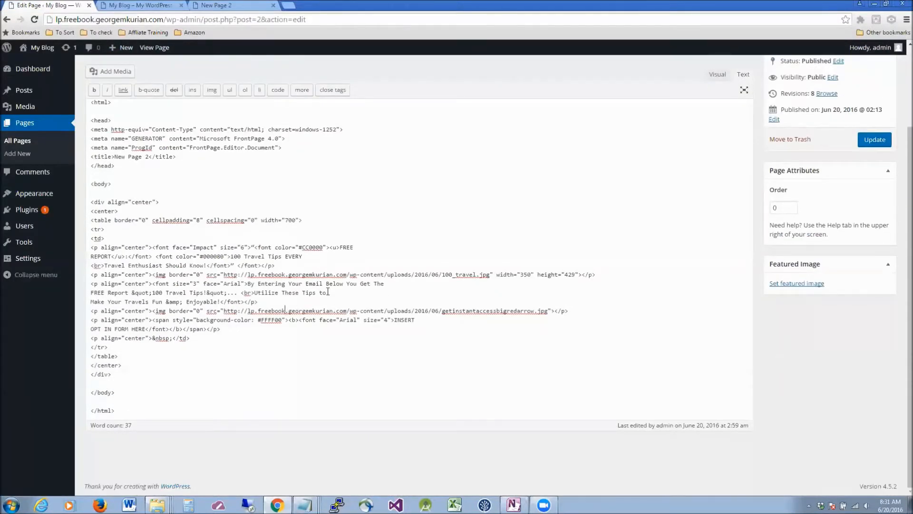
# Locate the INSERT OPT IN FORM HERE placeholder on the live front page.
pyautogui.click(122, 6)
pyautogui.scroll(-5, 456, 296)
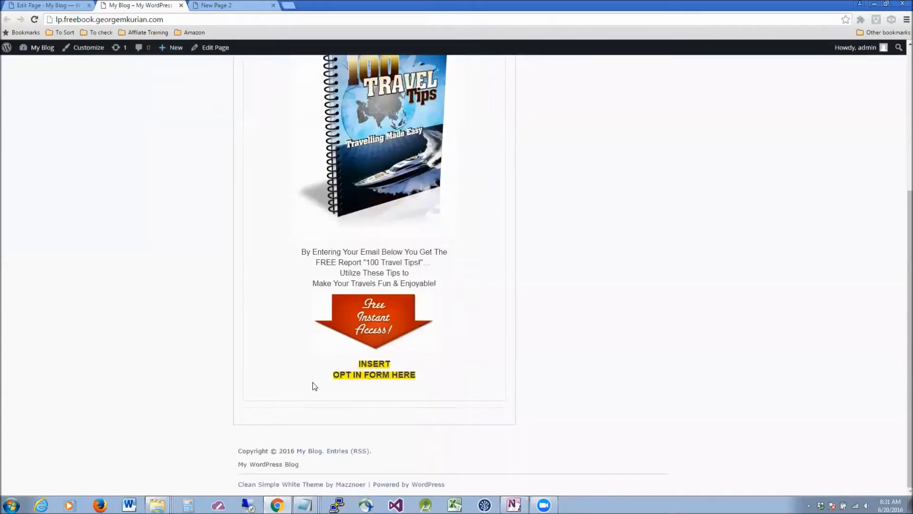
pyautogui.tripleClick(416, 373)
pyautogui.click(380, 354)
# Swap the placeholder for the Google Forms iframe code, update, and view the live page.
pyautogui.click(65, 10)
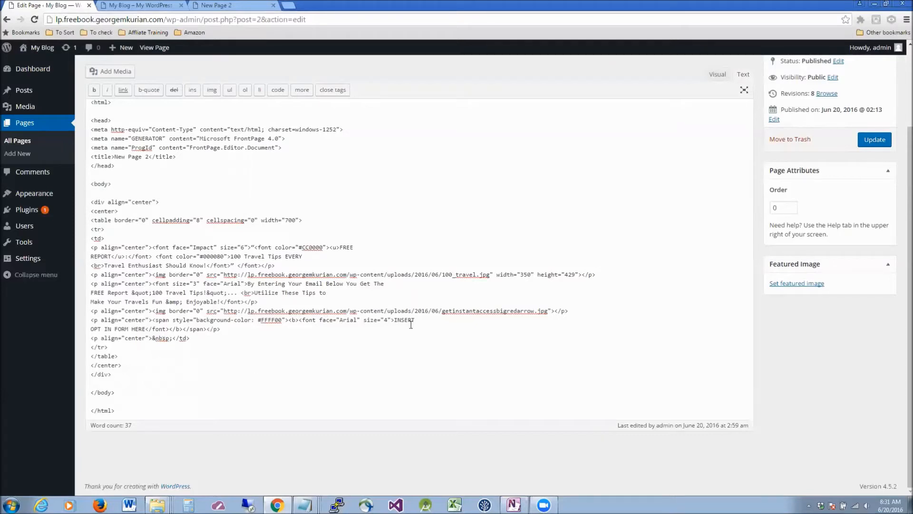
pyautogui.moveTo(395, 320); pyautogui.dragTo(145, 329)
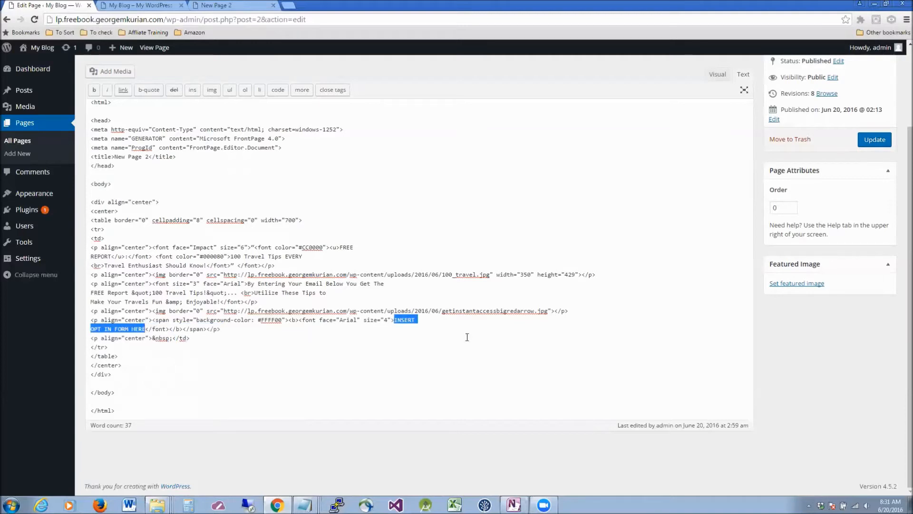
pyautogui.hotkey('ctrl', 'v')
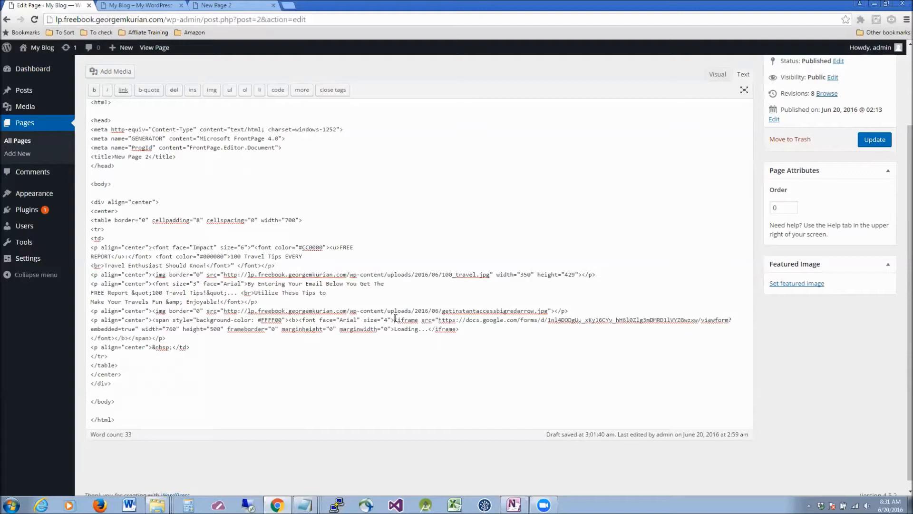
pyautogui.click(395, 319)
pyautogui.click(880, 140)
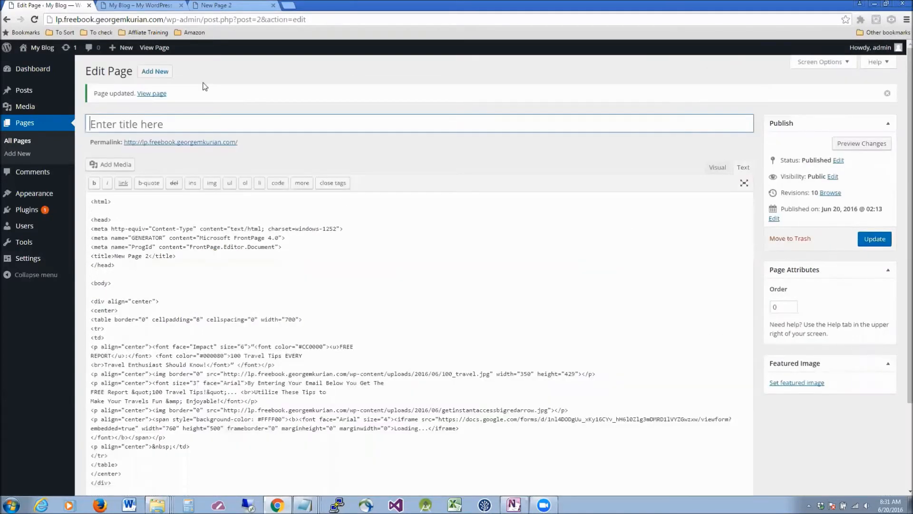
pyautogui.click(158, 9)
# Reload the live landing page and scroll down to inspect the embedded Google Forms signup box.
pyautogui.click(34, 19)
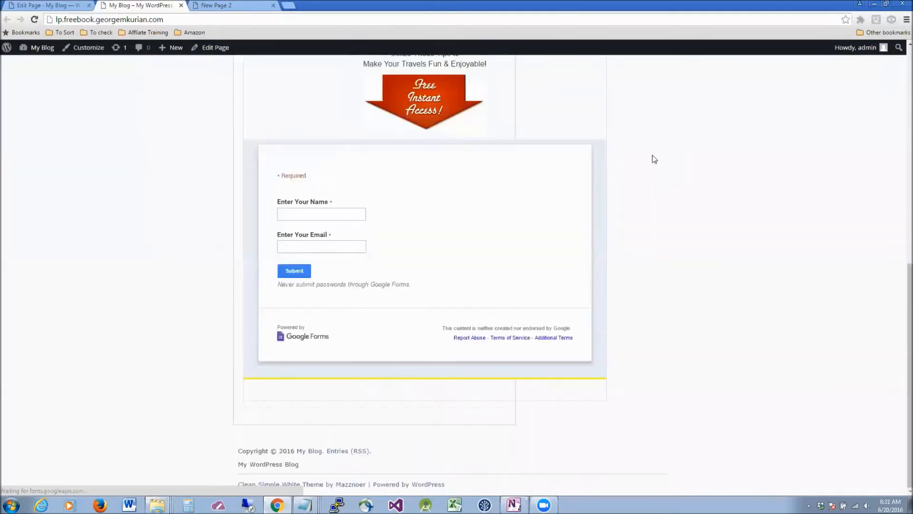
pyautogui.scroll(-4, 655, 159)
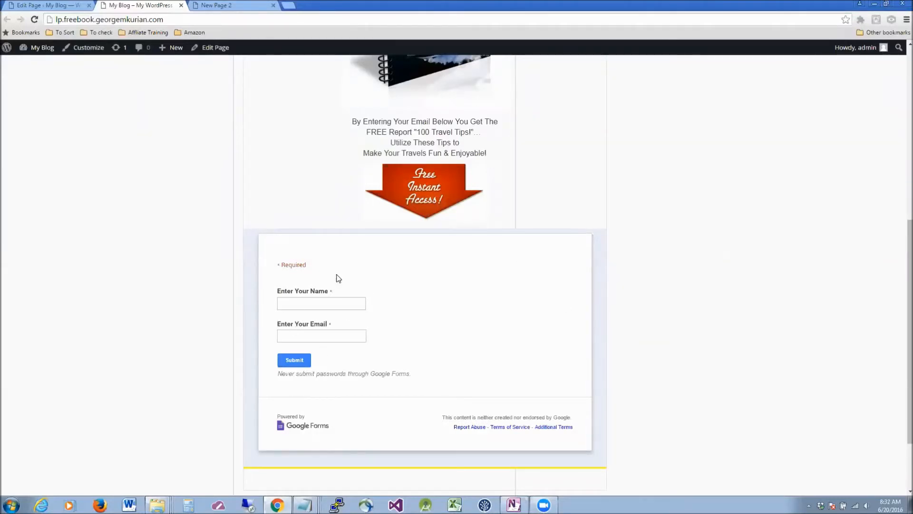
pyautogui.scroll(6, 421, 256)
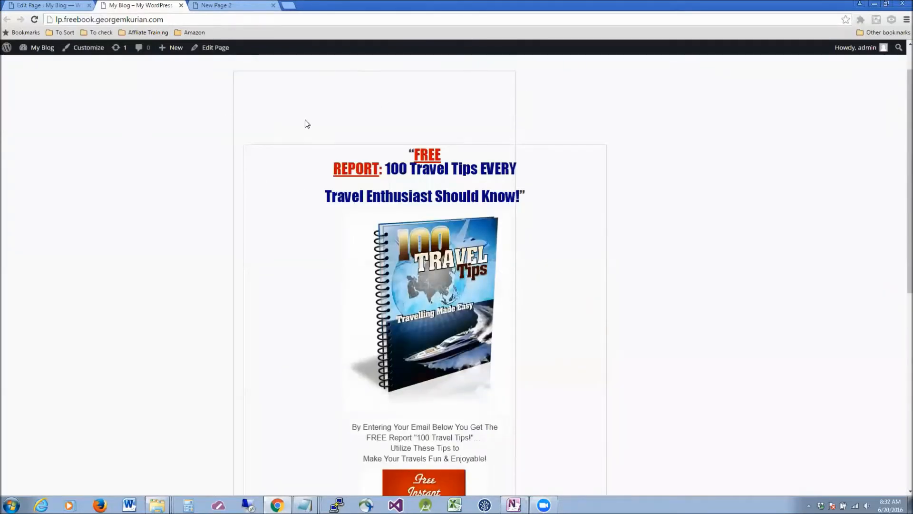
pyautogui.scroll(-6, 666, 150)
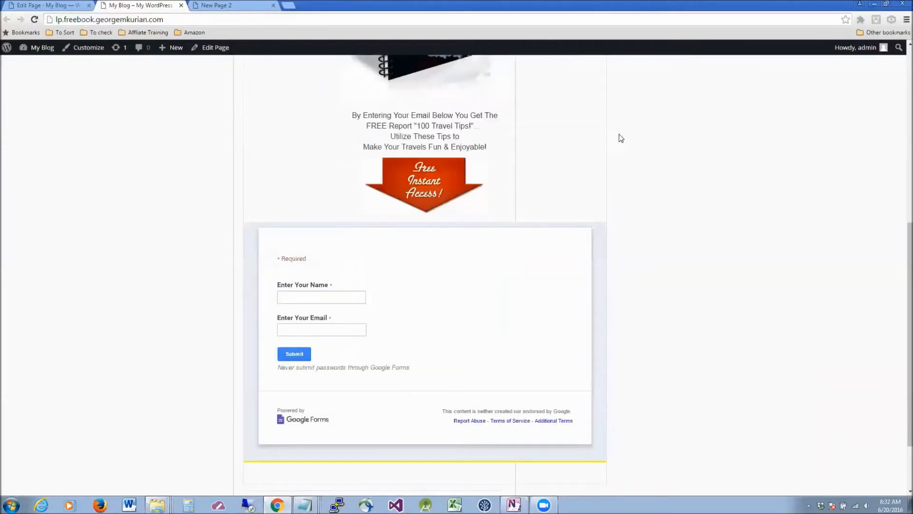
pyautogui.scroll(-2, 533, 237)
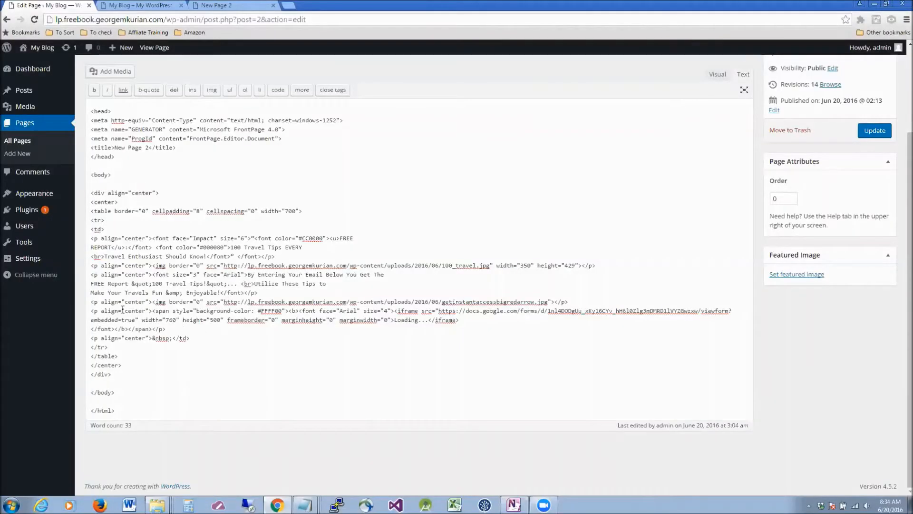
# Compare the live landing page's form layout against the page HTML in the editor.
pyautogui.click(152, 5)
pyautogui.click(67, 5)
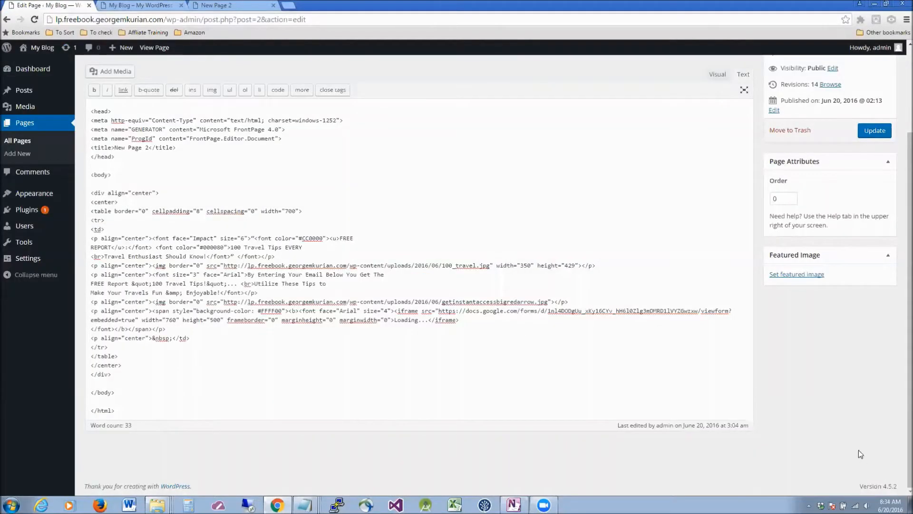
pyautogui.click(127, 5)
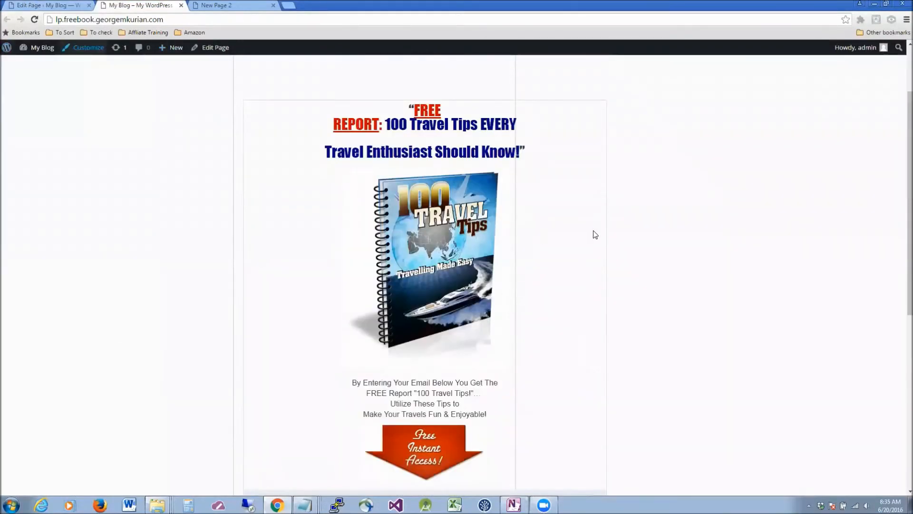
pyautogui.scroll(-5, 592, 233)
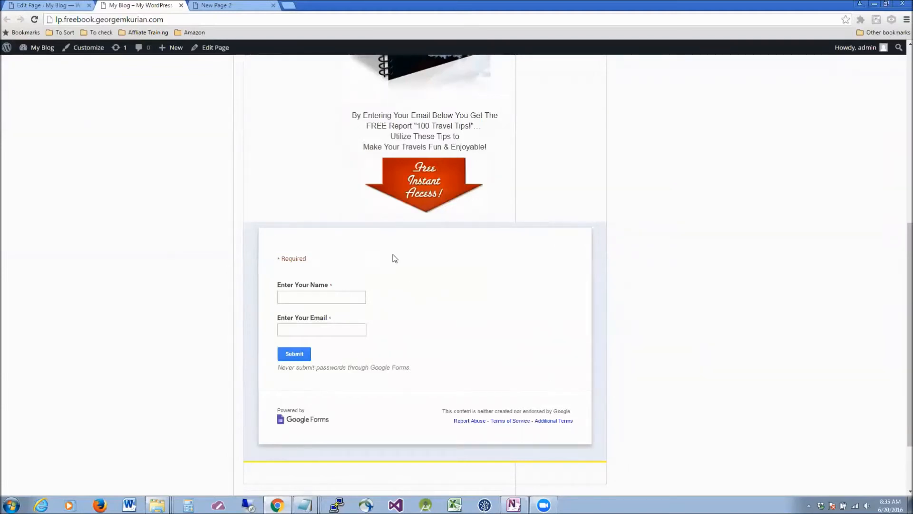
pyautogui.scroll(6, 578, 258)
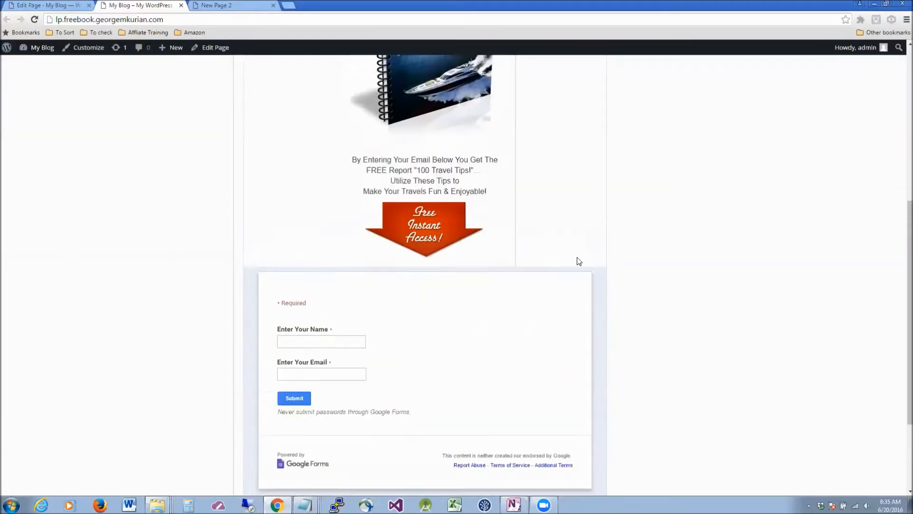
pyautogui.scroll(-5, 578, 257)
pyautogui.click(45, 5)
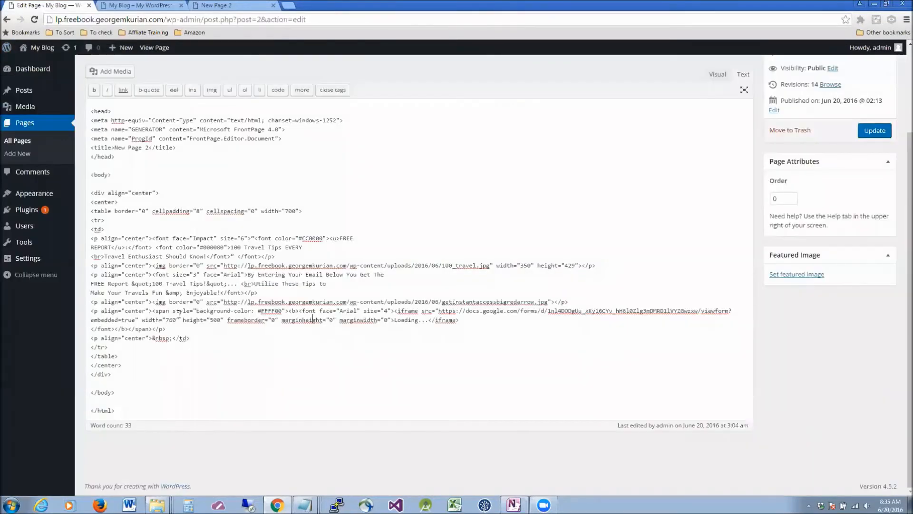
# Change the Google Forms iframe width from 760 to 400 and update the page.
pyautogui.moveTo(175, 319); pyautogui.dragTo(165, 321)
pyautogui.write('400')
pyautogui.click(319, 326)
pyautogui.click(877, 134)
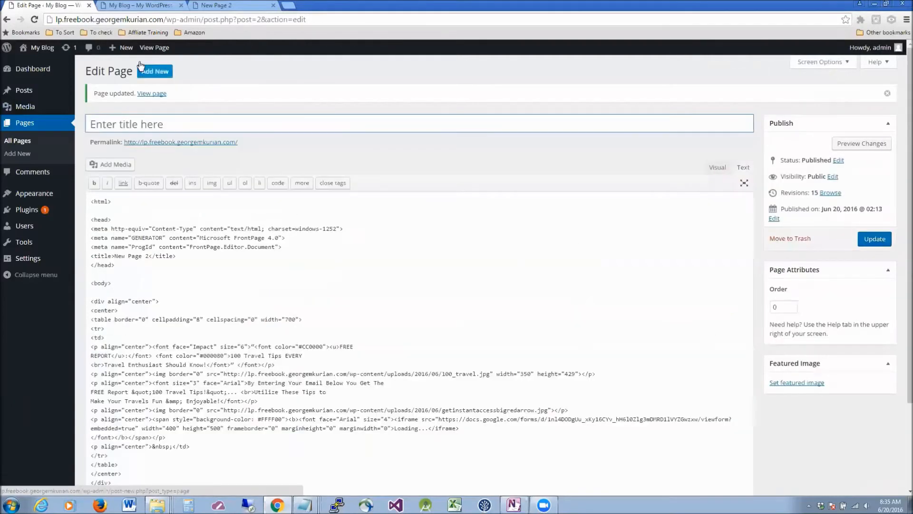
pyautogui.click(138, 5)
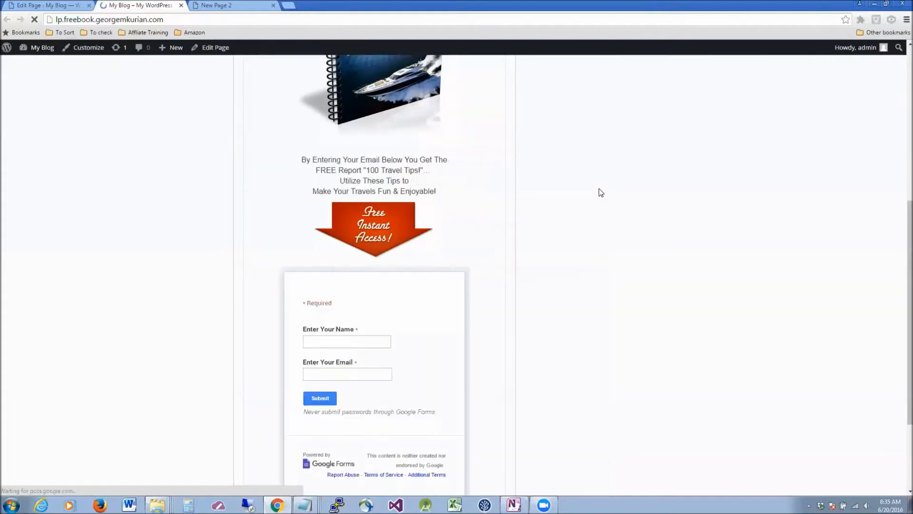
# Reload the live landing page so the narrower 400-pixel form appears.
pyautogui.press('F5')
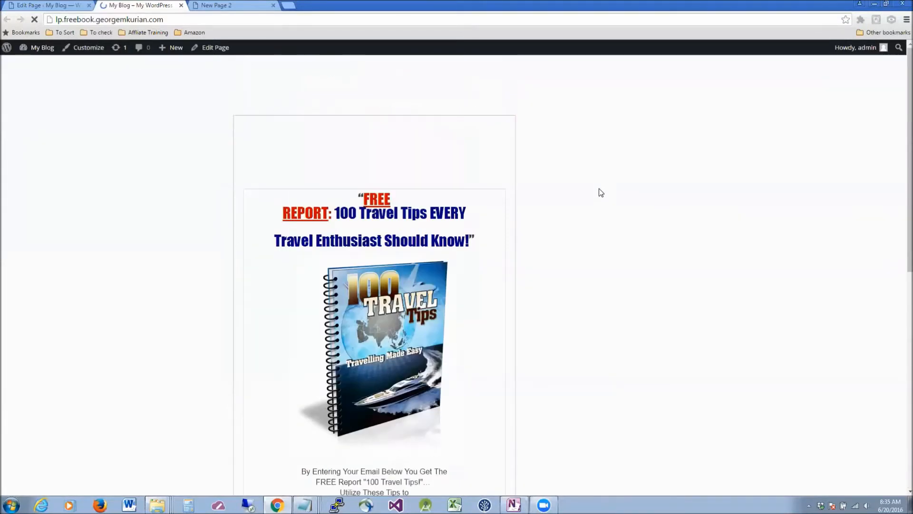
pyautogui.scroll(-6, 601, 192)
pyautogui.scroll(5, 601, 192)
pyautogui.scroll(-5, 601, 192)
pyautogui.scroll(3, 601, 193)
pyautogui.scroll(-5, 601, 192)
pyautogui.scroll(6, 601, 193)
pyautogui.scroll(3, 602, 192)
pyautogui.scroll(-5, 600, 192)
pyautogui.click(181, 20)
pyautogui.click(239, 20)
pyautogui.press('Return')
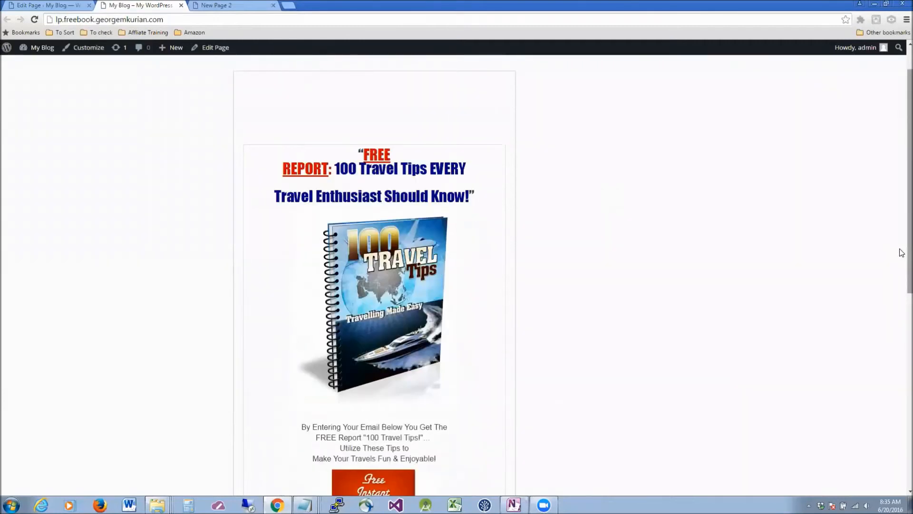
pyautogui.scroll(-5, 902, 207)
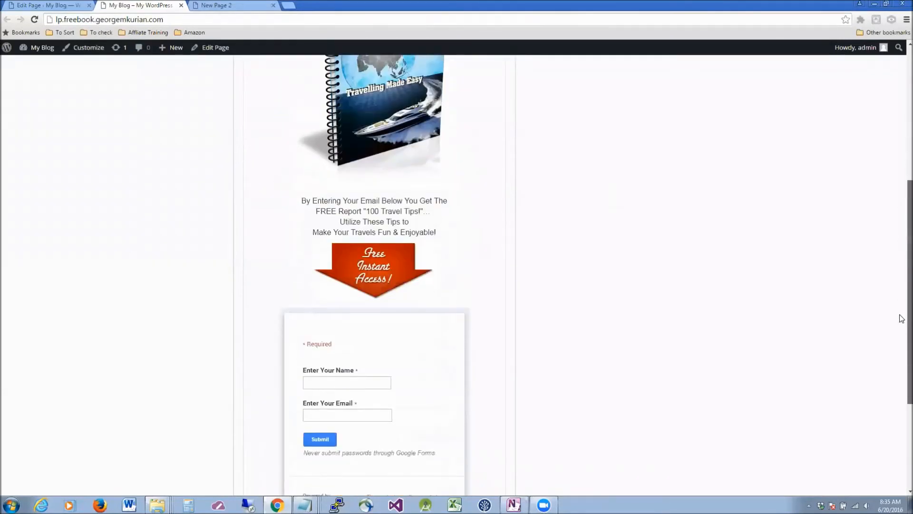
# Submit a test sign-up with the subscriber's name and e-mail address.
pyautogui.click(322, 372)
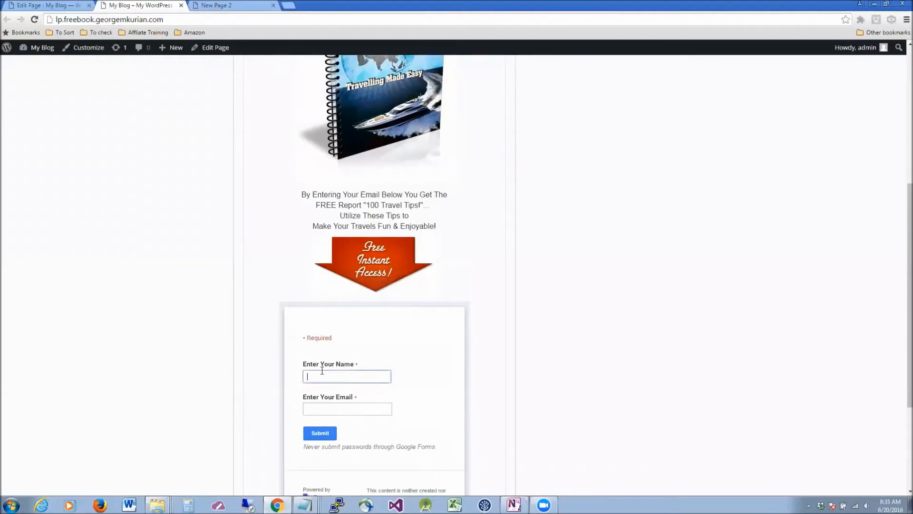
pyautogui.write('George')
pyautogui.press('Tab')
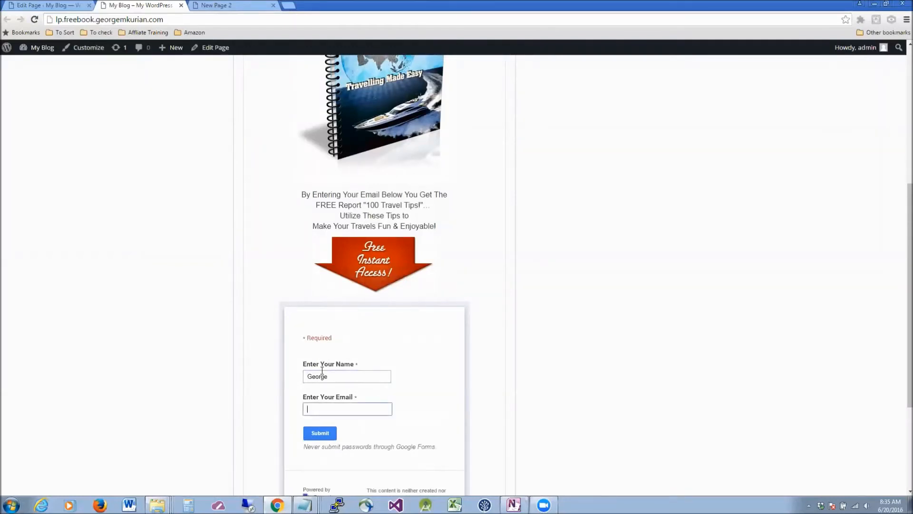
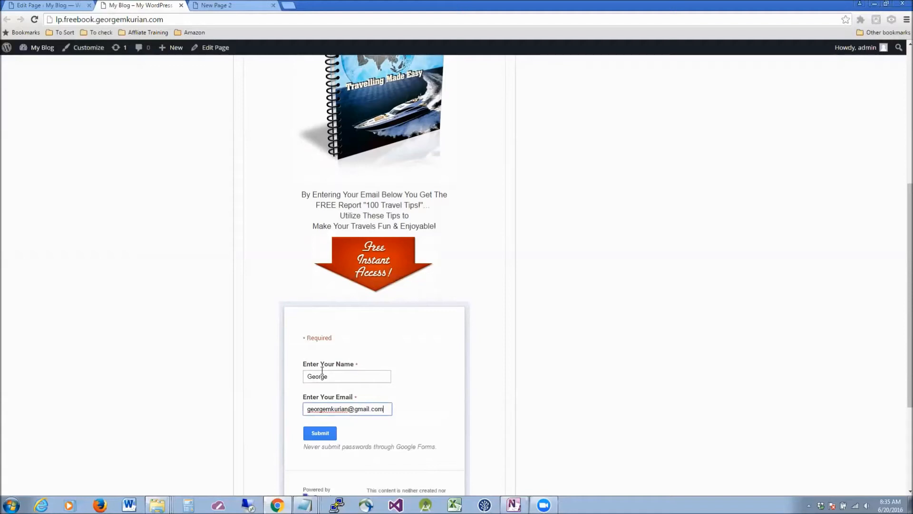
pyautogui.click(331, 432)
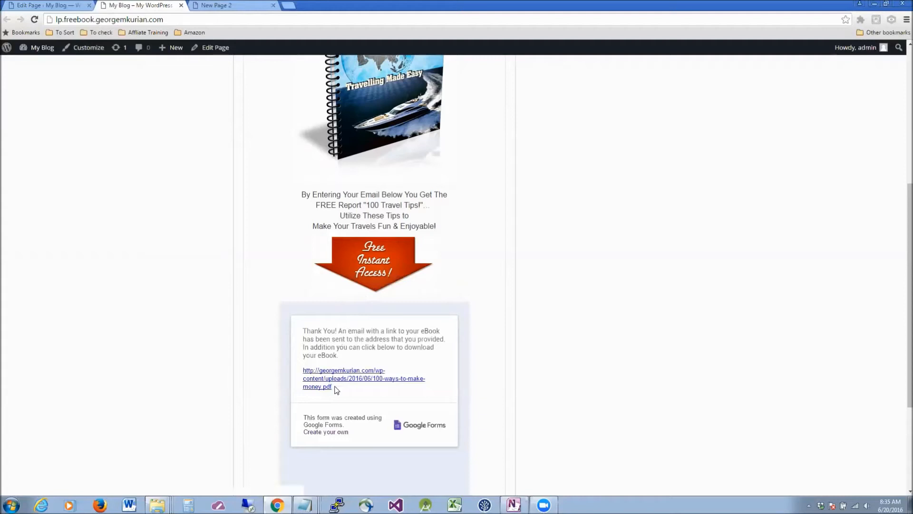
# Check the thank-you message and follow its eBook PDF download link.
pyautogui.moveTo(334, 388); pyautogui.dragTo(352, 365)
pyautogui.scroll(4, 523, 290)
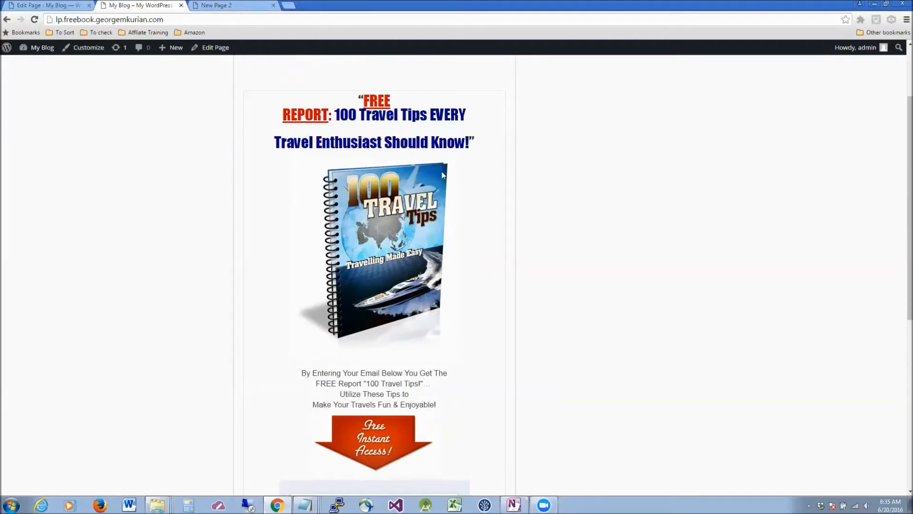
pyautogui.scroll(-6, 494, 207)
pyautogui.click(346, 308)
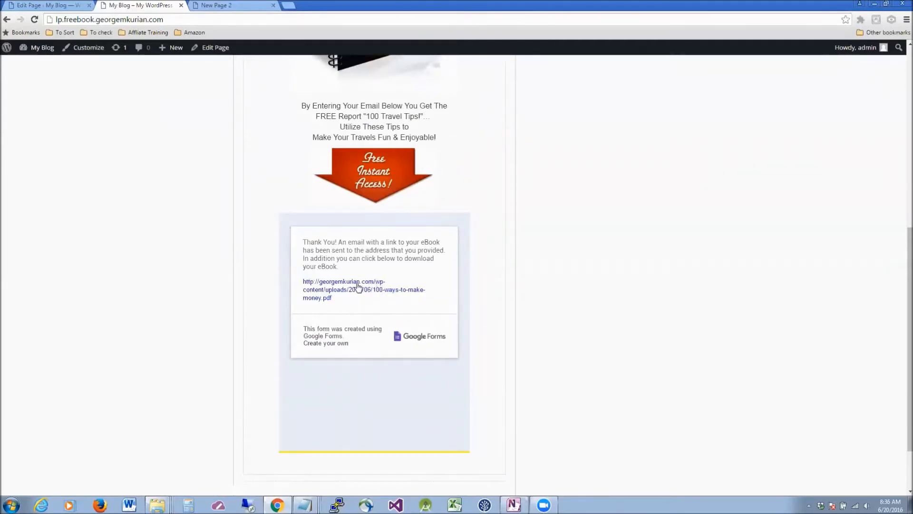
pyautogui.click(326, 288)
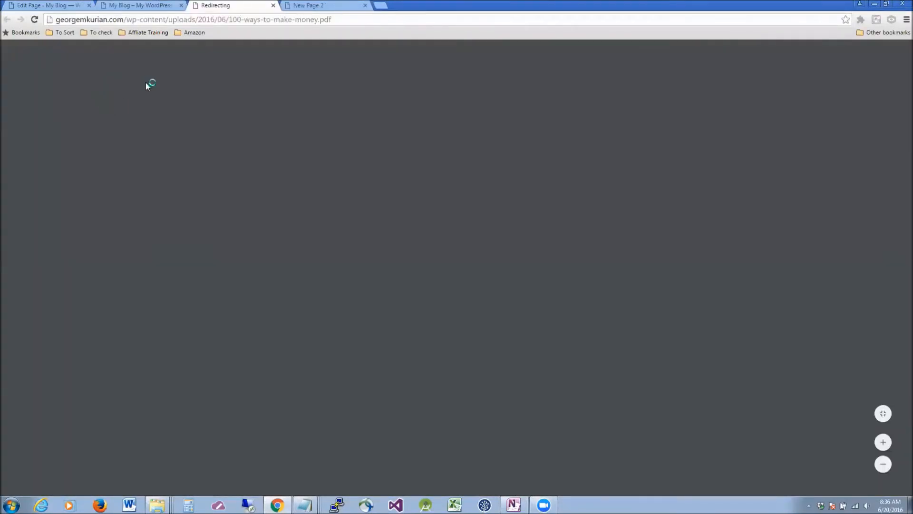
# Scroll through the 100-ways-to-make-money.pdf eBook, then return to the landing page.
pyautogui.scroll(-5, 355, 209)
pyautogui.scroll(-2, 355, 209)
pyautogui.scroll(9, 354, 210)
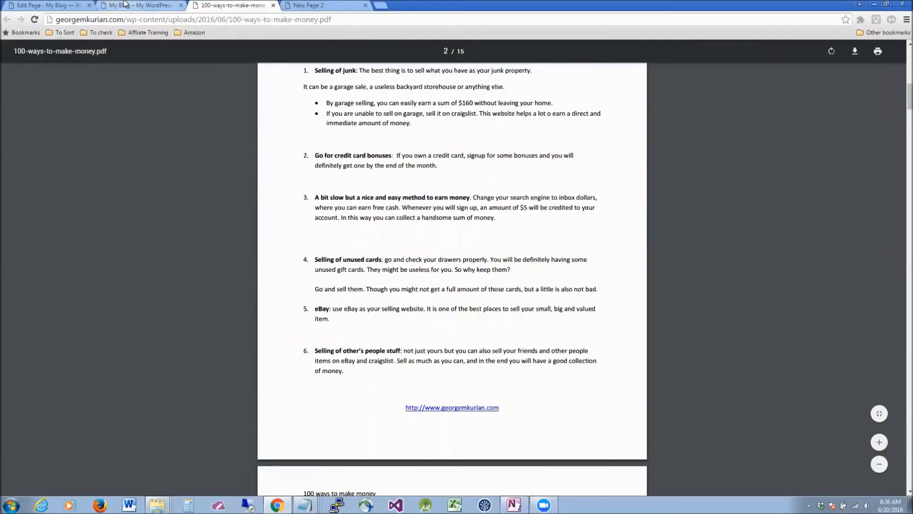
pyautogui.click(125, 5)
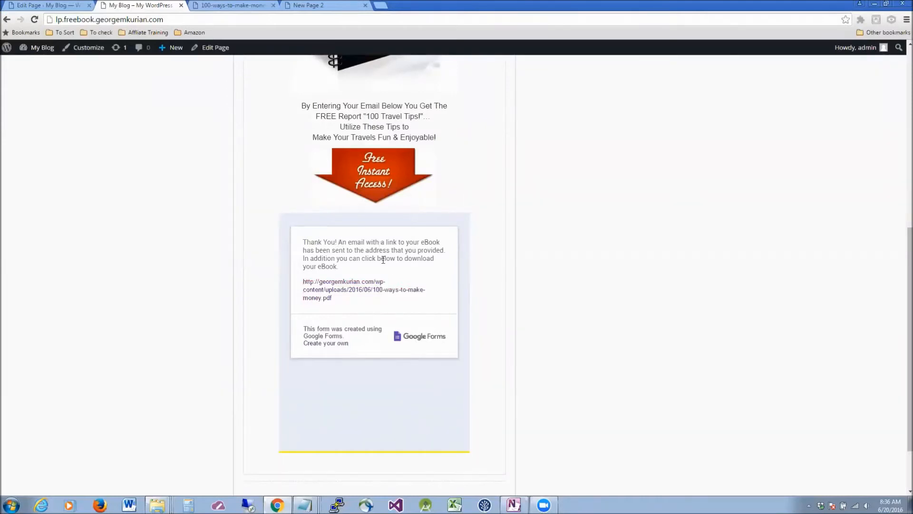
pyautogui.scroll(6, 383, 260)
pyautogui.scroll(-2, 383, 262)
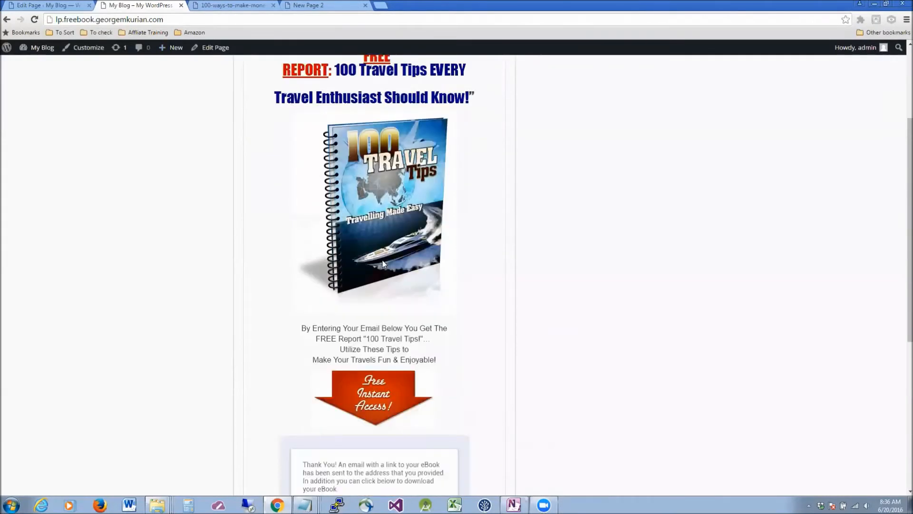
pyautogui.scroll(-2, 382, 260)
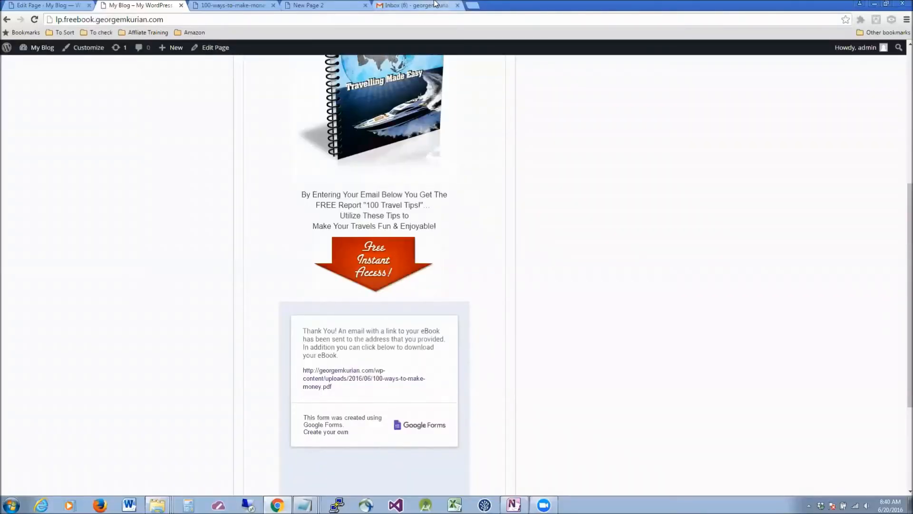
# Open the 'Free Ebook:100 ways to make money' email and review its greeting and download sentence.
pyautogui.click(419, 5)
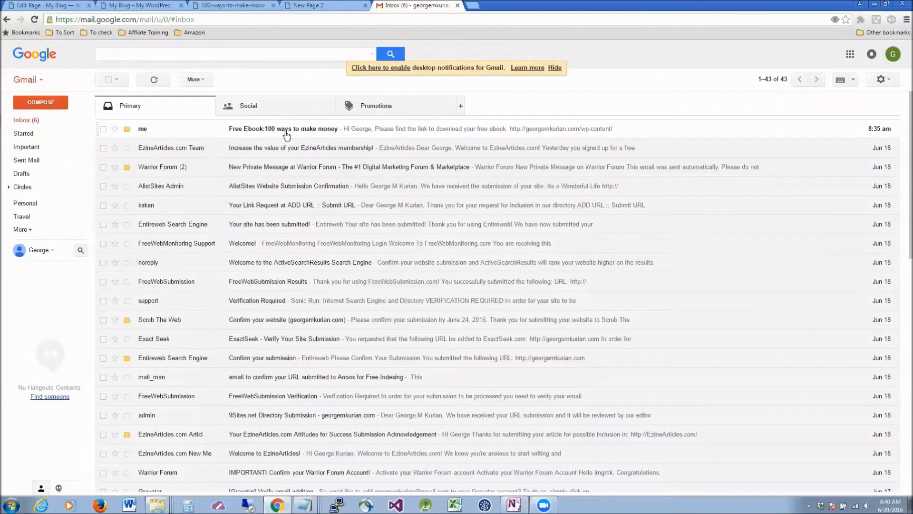
pyautogui.click(266, 129)
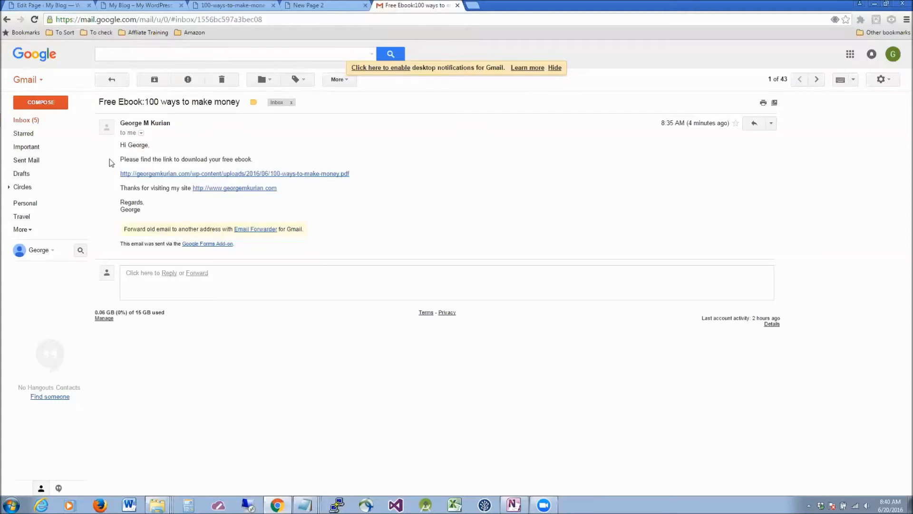
pyautogui.doubleClick(142, 144)
pyautogui.click(142, 144)
pyautogui.doubleClick(142, 145)
pyautogui.tripleClick(194, 160)
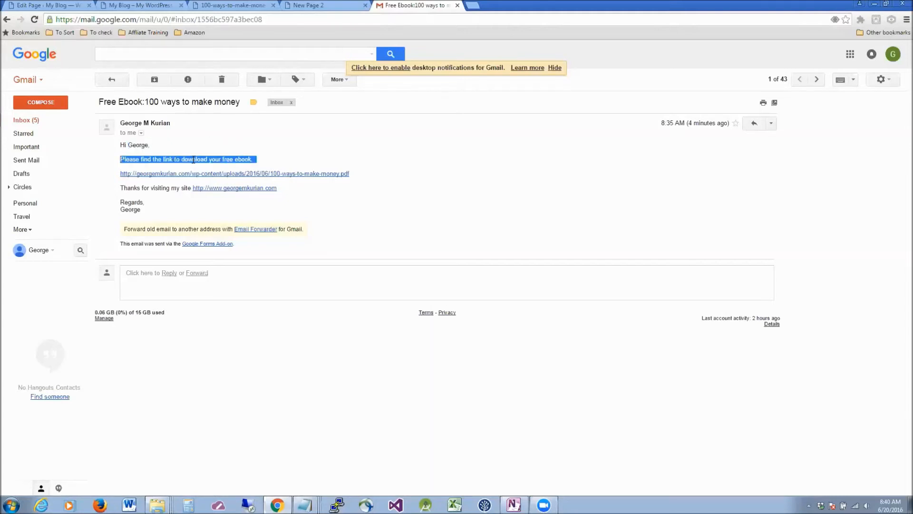
pyautogui.click(295, 159)
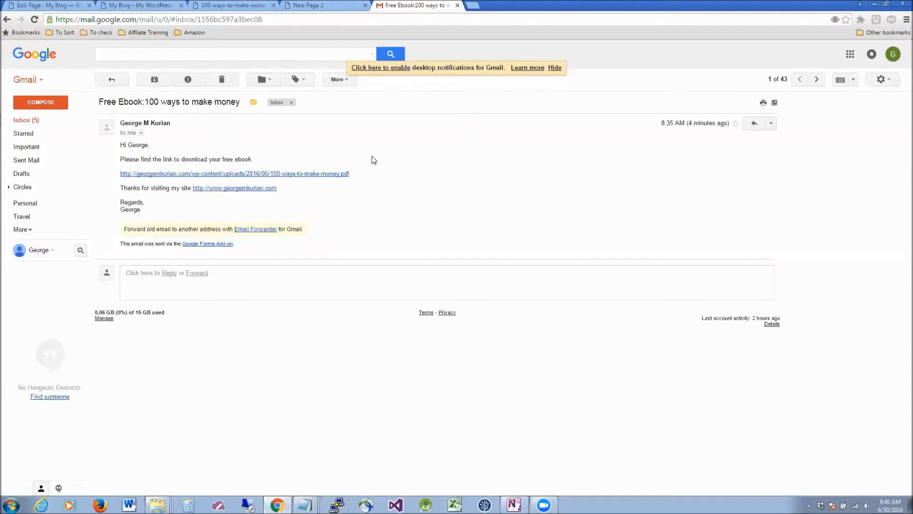
# Go to google.com/forms and open the MyLandingPage form.
pyautogui.click(280, 19)
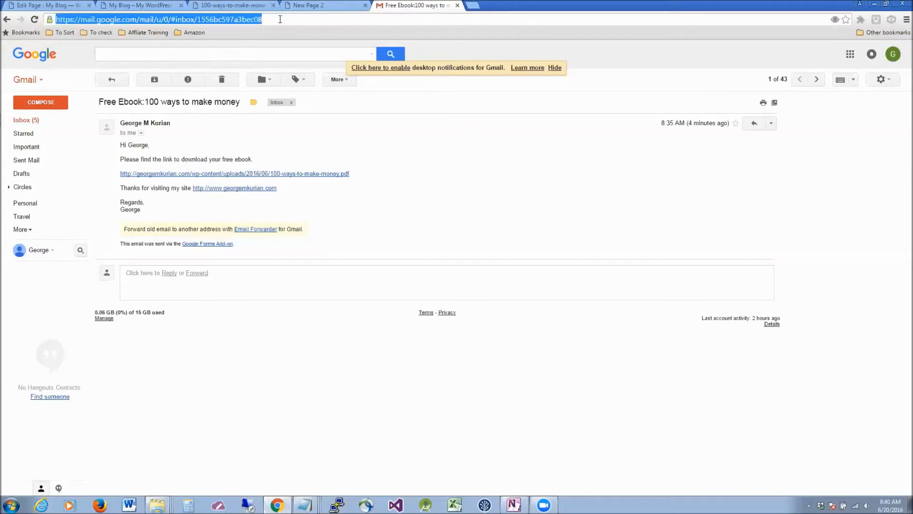
pyautogui.write('googl')
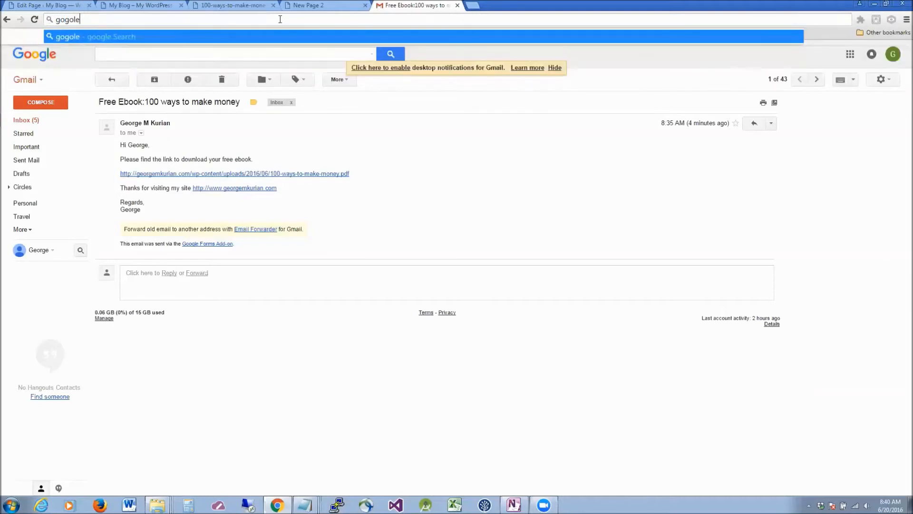
pyautogui.write('e.com/forms')
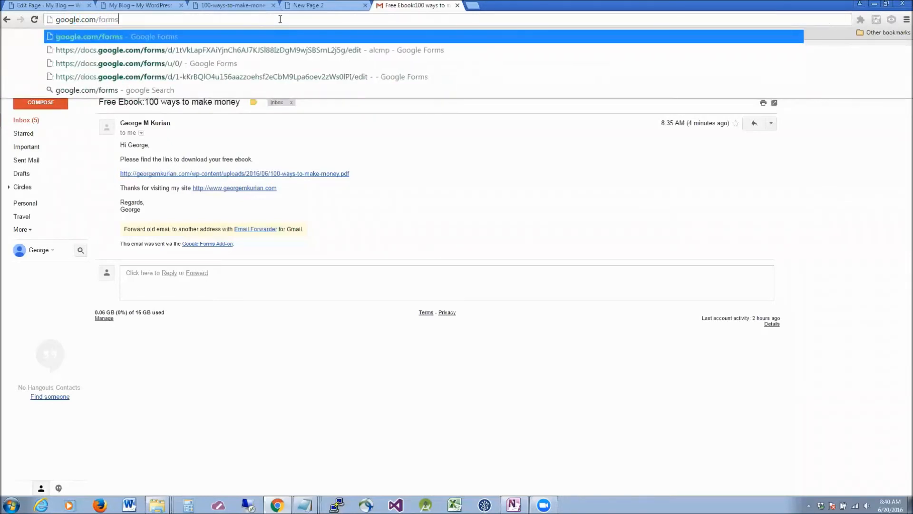
pyautogui.press('Return')
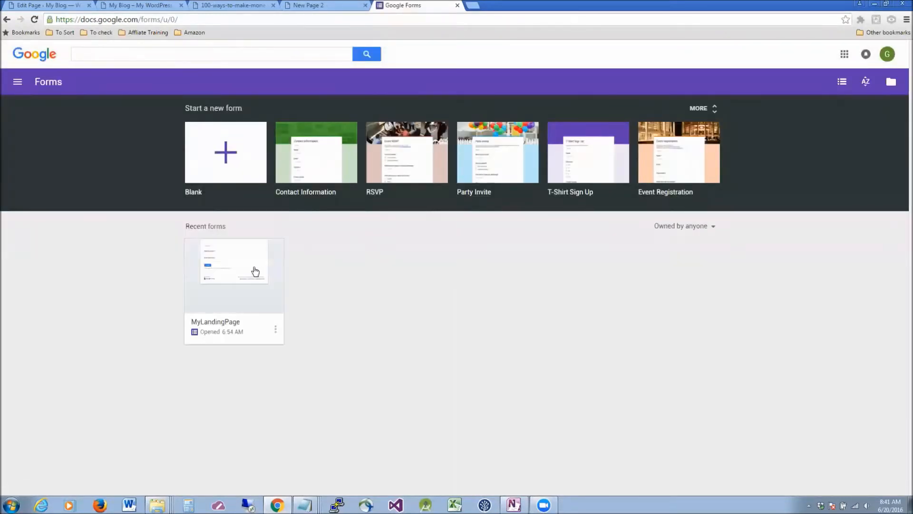
pyautogui.click(242, 269)
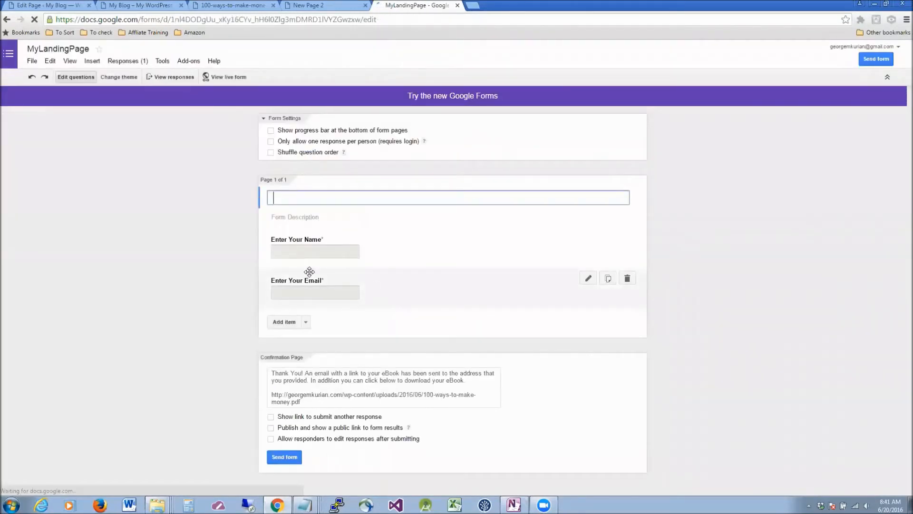
# Open the response summary and highlight the single submitted email address.
pyautogui.click(136, 62)
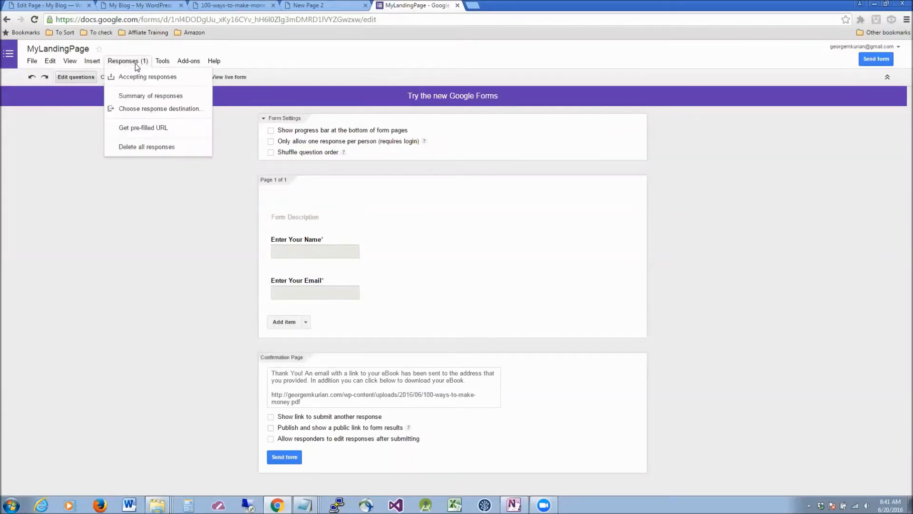
pyautogui.click(145, 98)
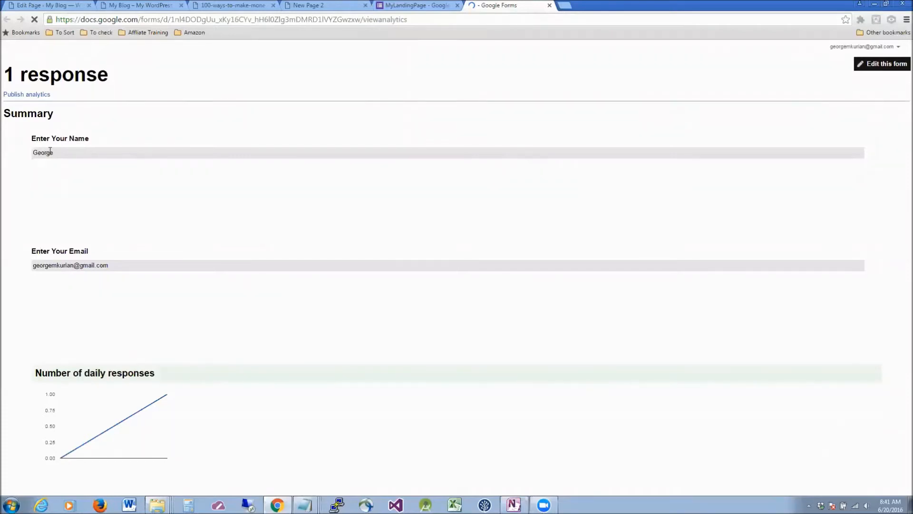
pyautogui.moveTo(116, 269); pyautogui.dragTo(32, 259)
pyautogui.click(195, 209)
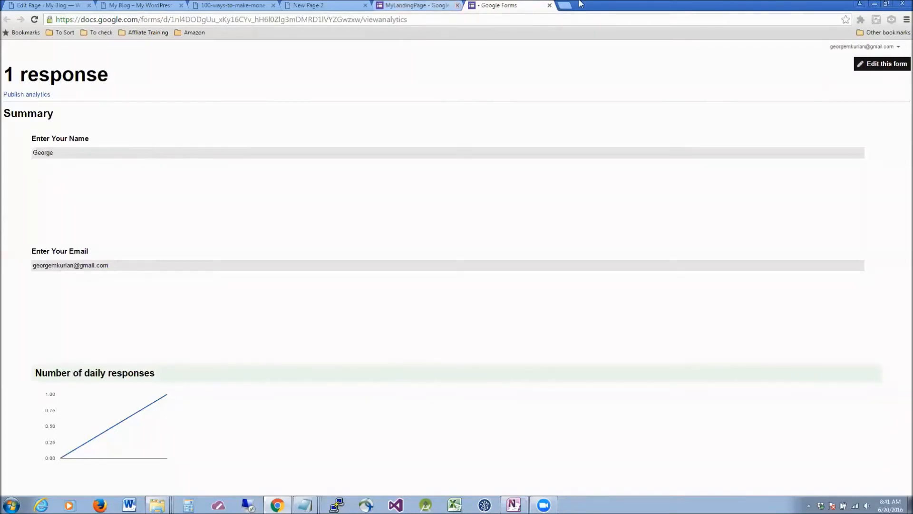
# Create a new MyLandingPage (Responses) spreadsheet as the response destination and view it.
pyautogui.click(404, 5)
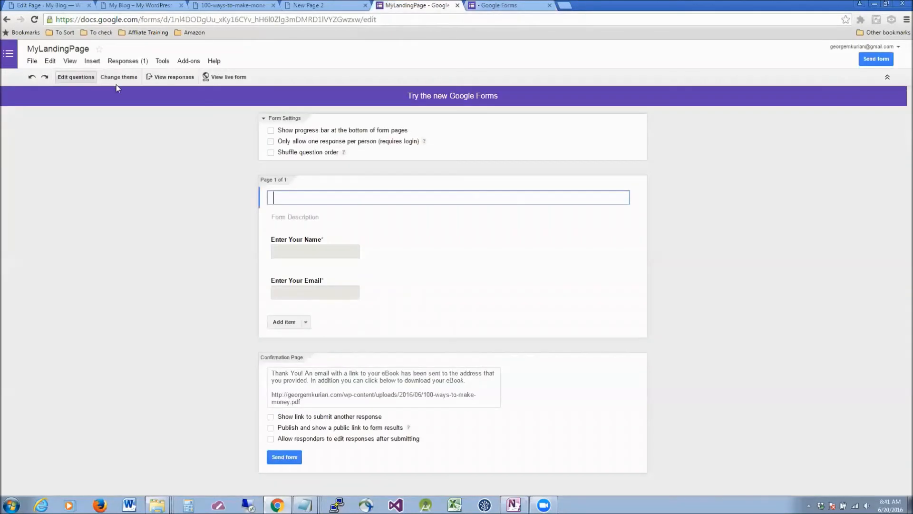
pyautogui.click(133, 62)
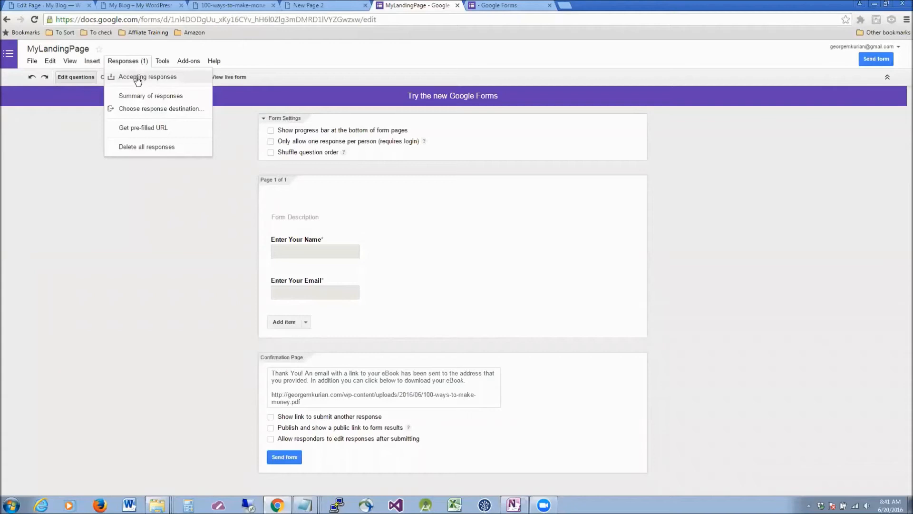
pyautogui.click(155, 109)
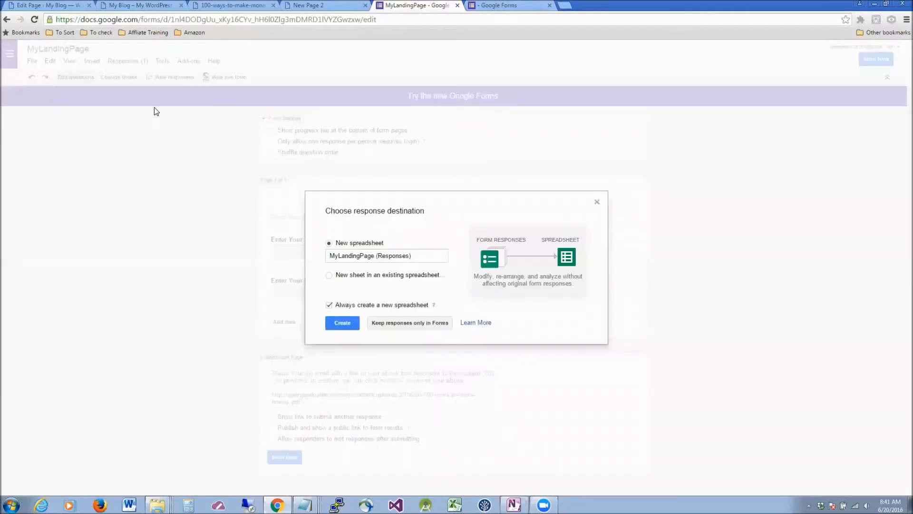
pyautogui.click(426, 259)
pyautogui.moveTo(426, 258); pyautogui.dragTo(311, 256)
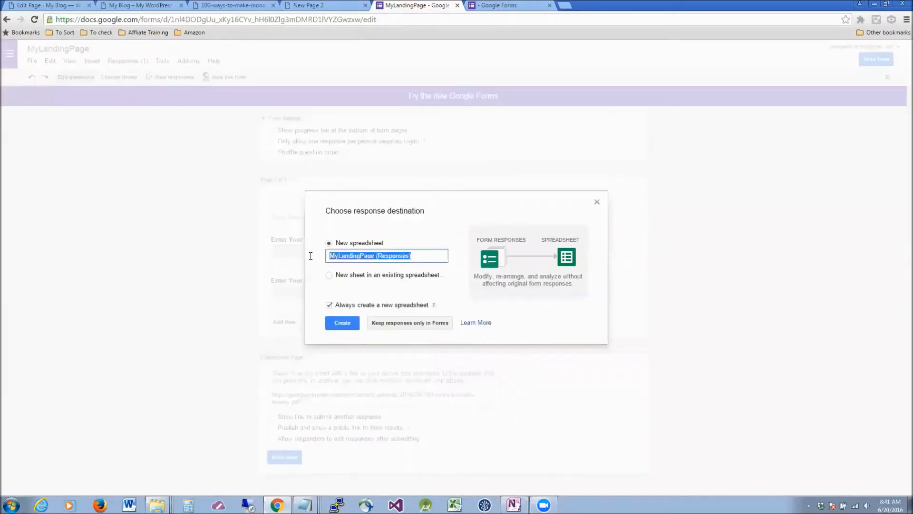
pyautogui.click(353, 323)
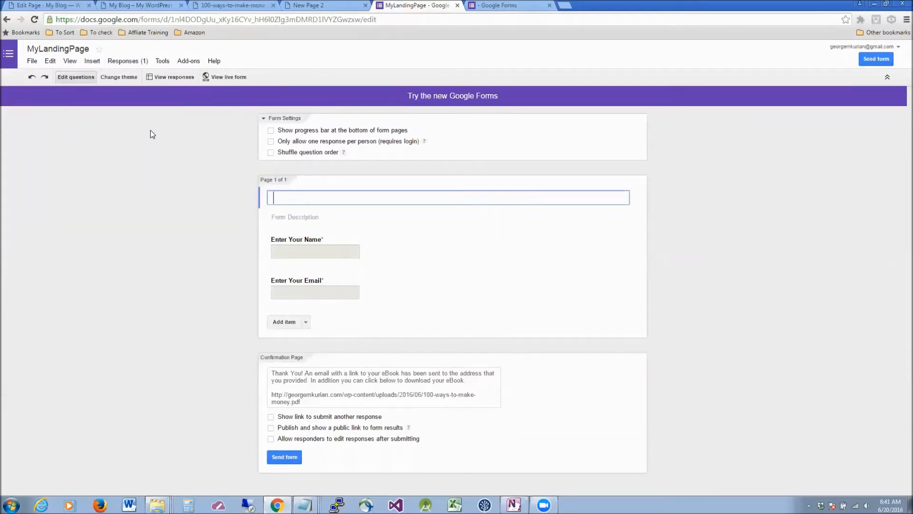
pyautogui.click(163, 79)
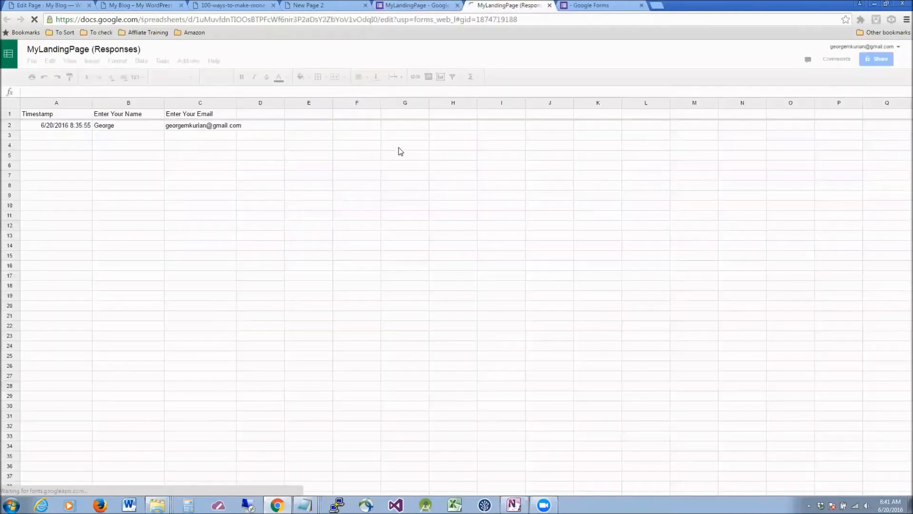
pyautogui.click(190, 127)
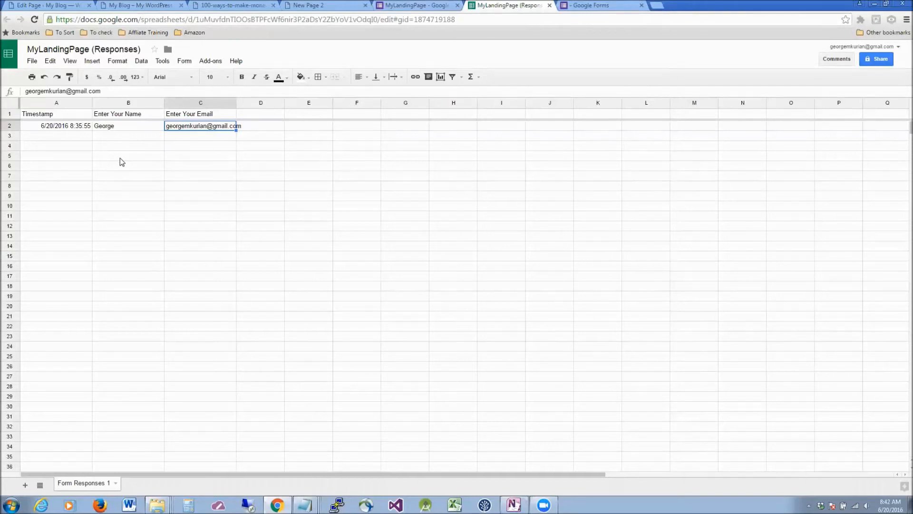
pyautogui.click(123, 127)
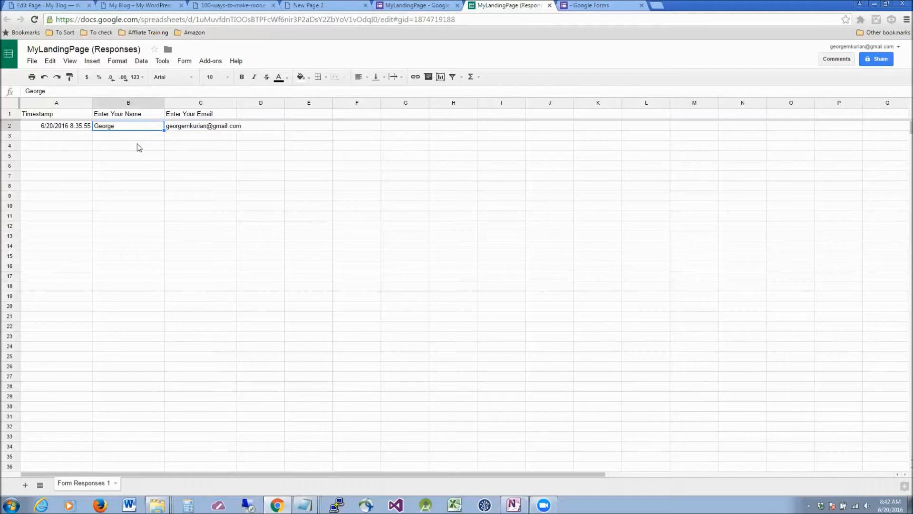
pyautogui.click(196, 136)
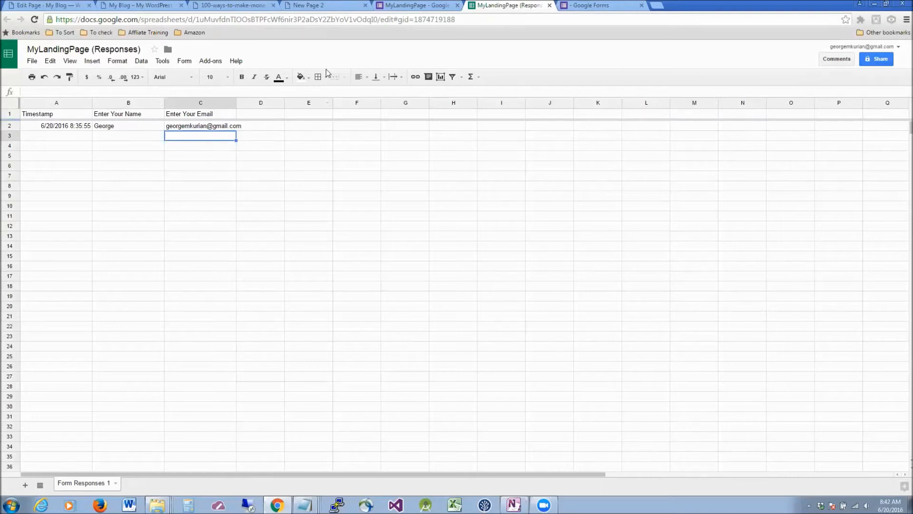
pyautogui.click(143, 5)
# Scroll through the live landing page to review the opt-in still showing the thank-you message.
pyautogui.scroll(5, 549, 236)
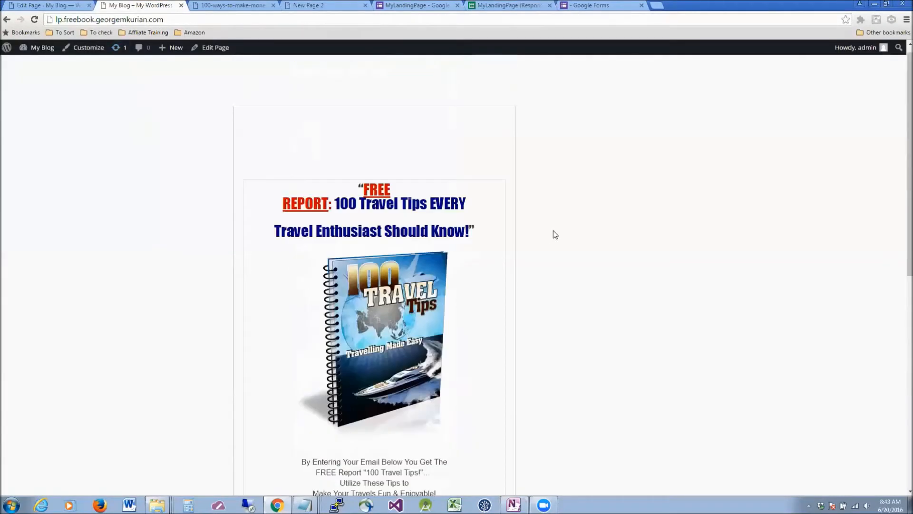
pyautogui.scroll(-5, 552, 232)
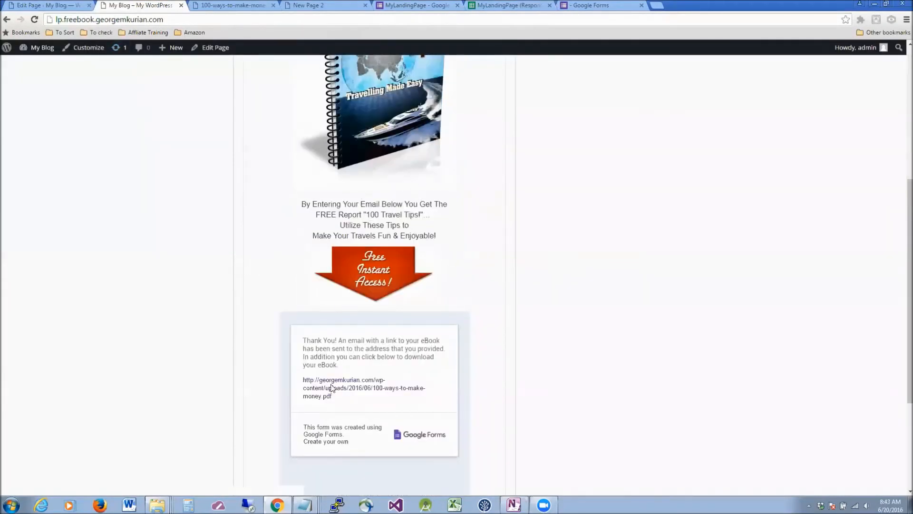
pyautogui.scroll(-1, 272, 236)
pyautogui.scroll(3, 272, 236)
pyautogui.scroll(4, 419, 204)
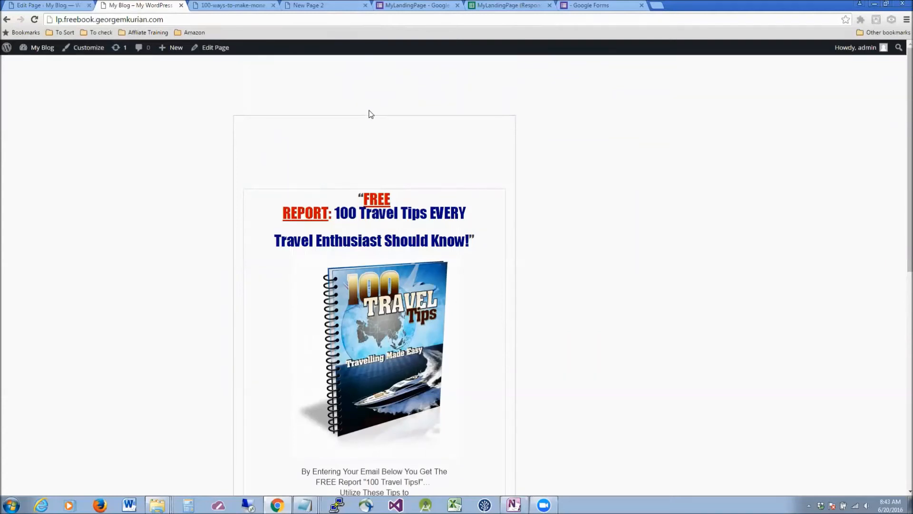
pyautogui.scroll(-3, 504, 162)
pyautogui.scroll(-4, 428, 366)
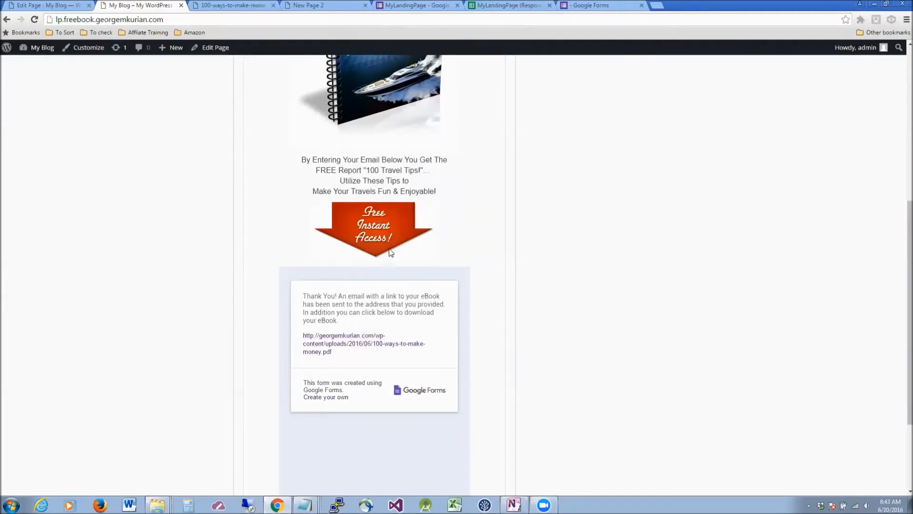
pyautogui.scroll(5, 455, 140)
pyautogui.scroll(-1, 456, 141)
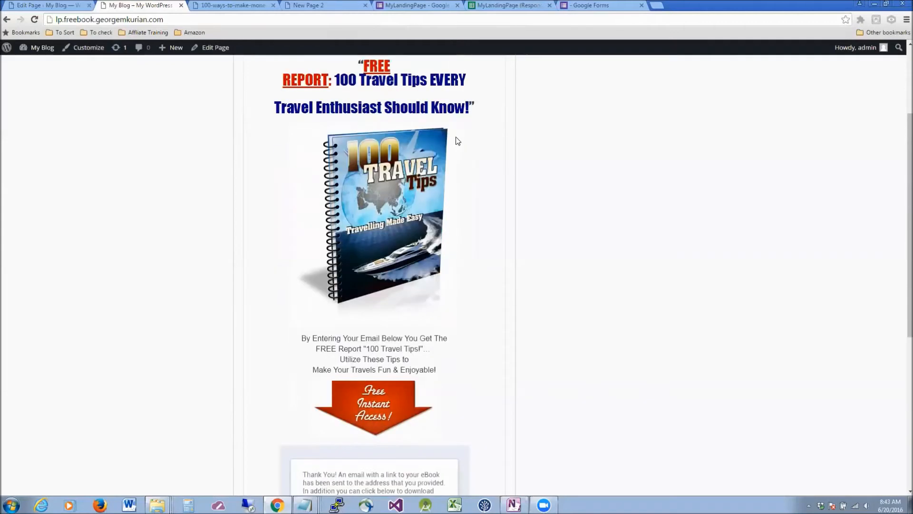
pyautogui.scroll(2, 456, 141)
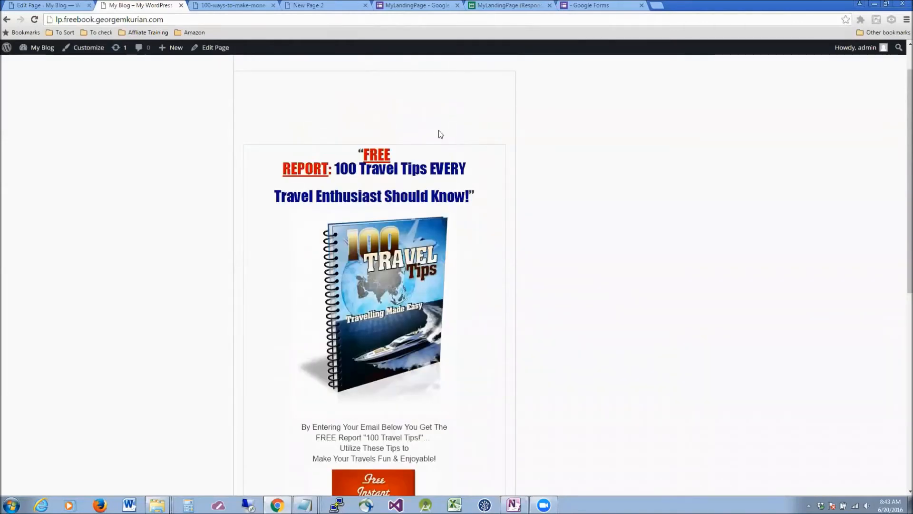
pyautogui.scroll(-3, 522, 226)
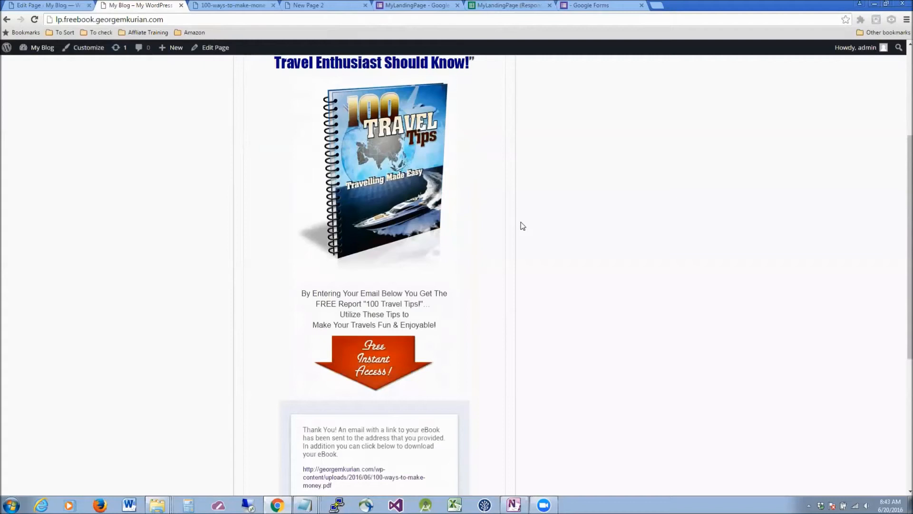
pyautogui.scroll(-4, 393, 312)
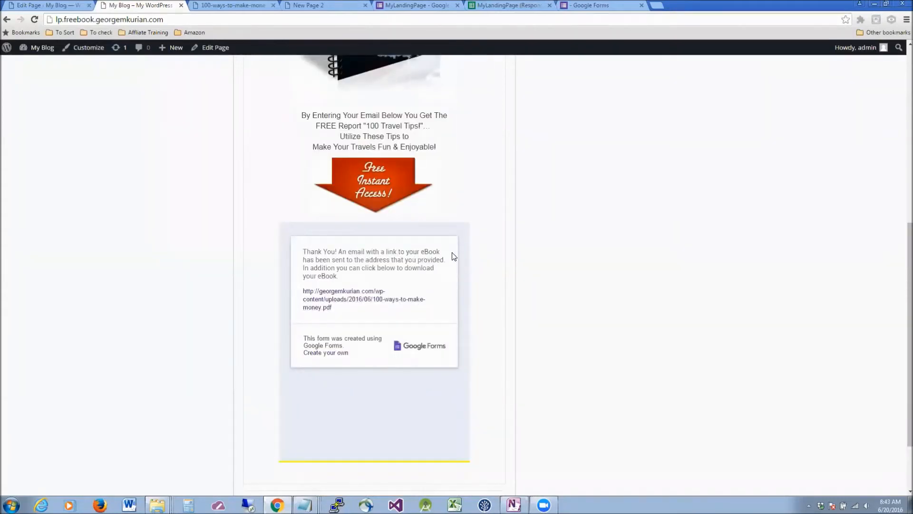
pyautogui.scroll(7, 454, 257)
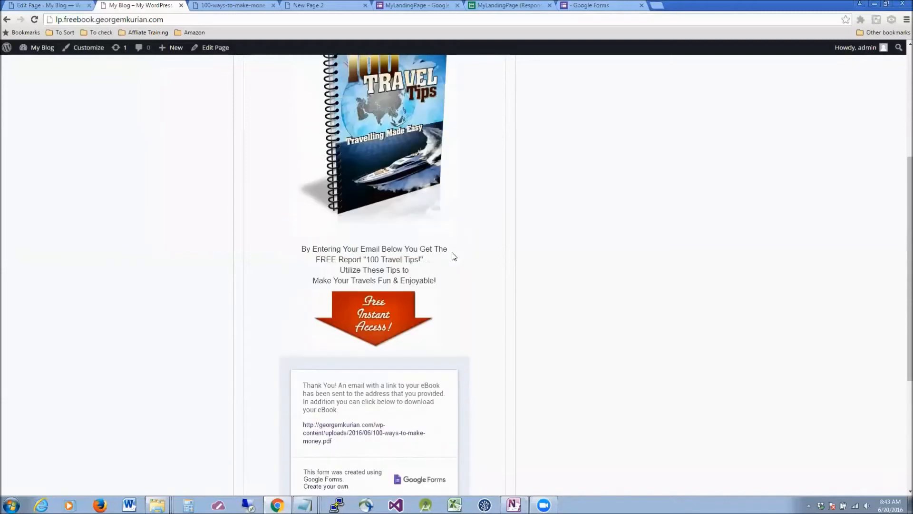
pyautogui.scroll(-8, 451, 248)
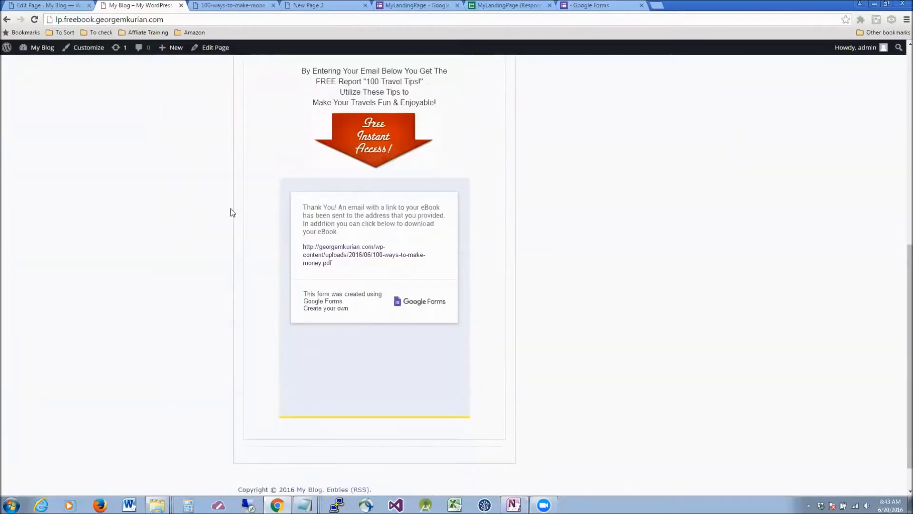
pyautogui.scroll(4, 483, 141)
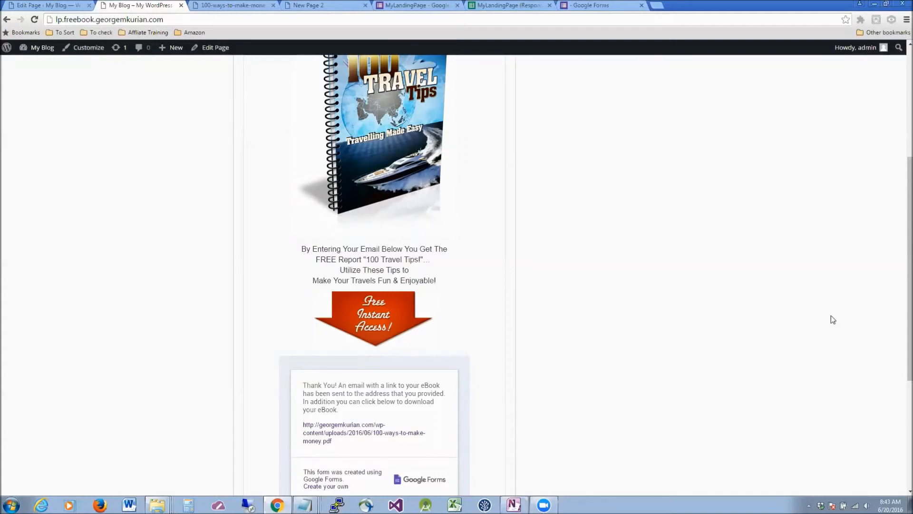
# Go back in the browser so the embedded form shows empty name and email fields.
pyautogui.hotkey('alt', 'Left')
pyautogui.scroll(7, 601, 292)
pyautogui.scroll(-7, 600, 291)
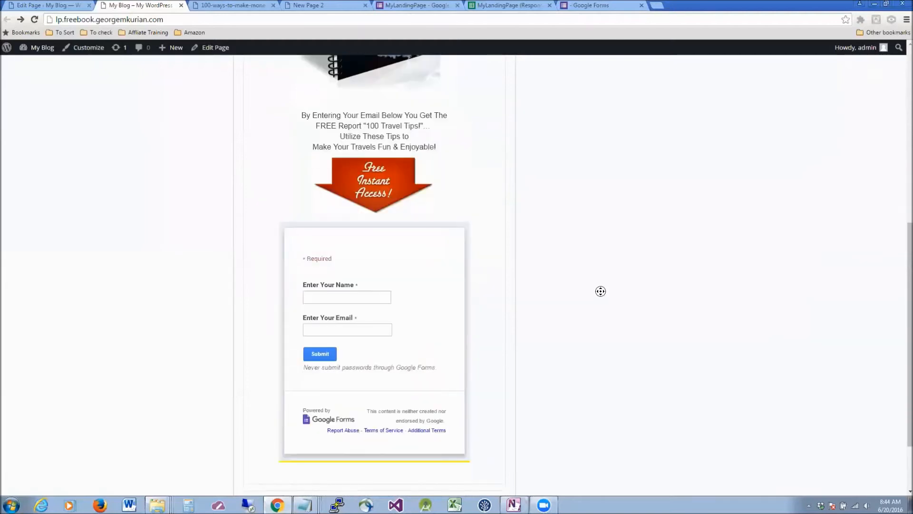
pyautogui.scroll(1, 352, 269)
pyautogui.scroll(-1, 591, 257)
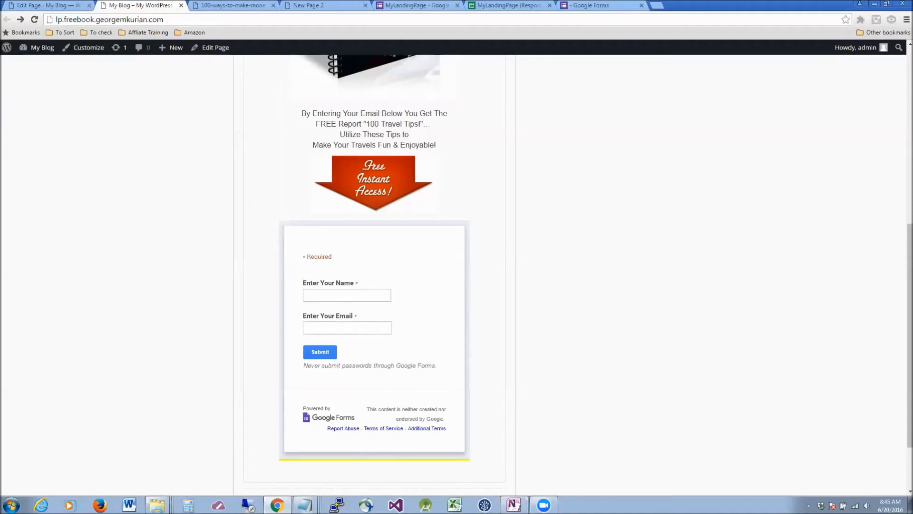
# Maximize the Notepad note holding the full Google Form HTML source and open Find.
pyautogui.moveTo(305, 505)
pyautogui.click(307, 468)
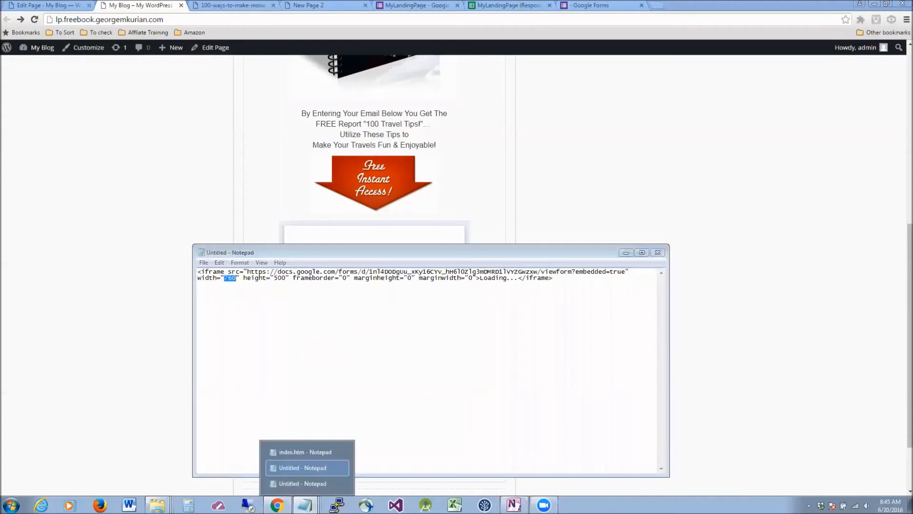
pyautogui.click(312, 484)
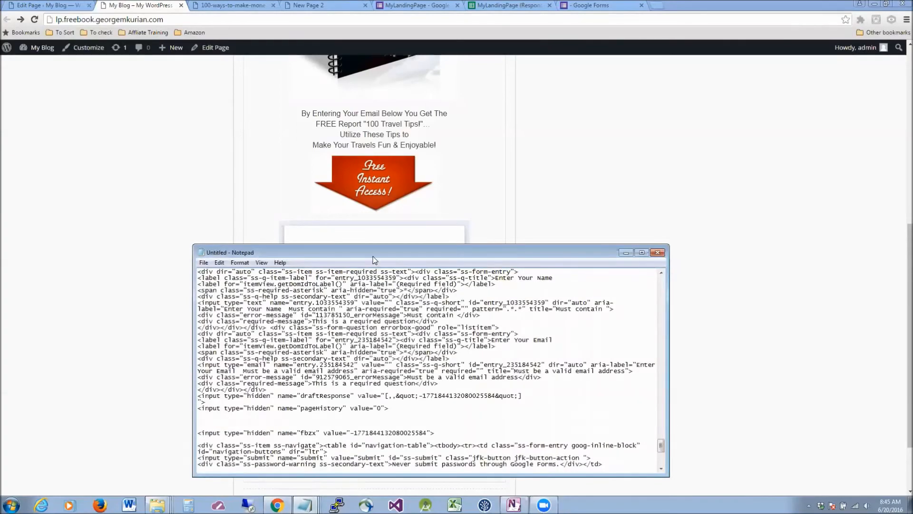
pyautogui.moveTo(373, 259); pyautogui.dragTo(371, 167)
pyautogui.moveTo(660, 352)
pyautogui.mouseDown()
pyautogui.moveTo(659, 180)
pyautogui.moveTo(681, 307)
pyautogui.moveTo(664, 333)
pyautogui.moveTo(659, 366)
pyautogui.mouseUp()
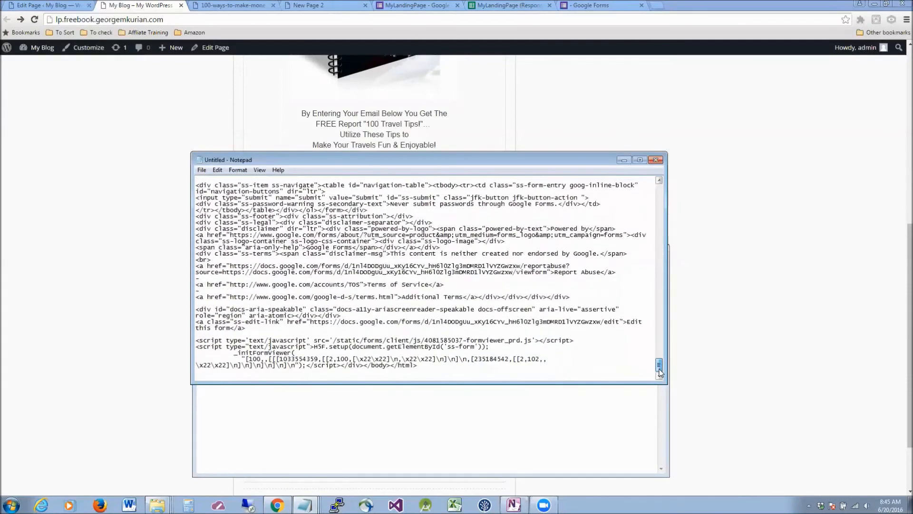
pyautogui.click(640, 160)
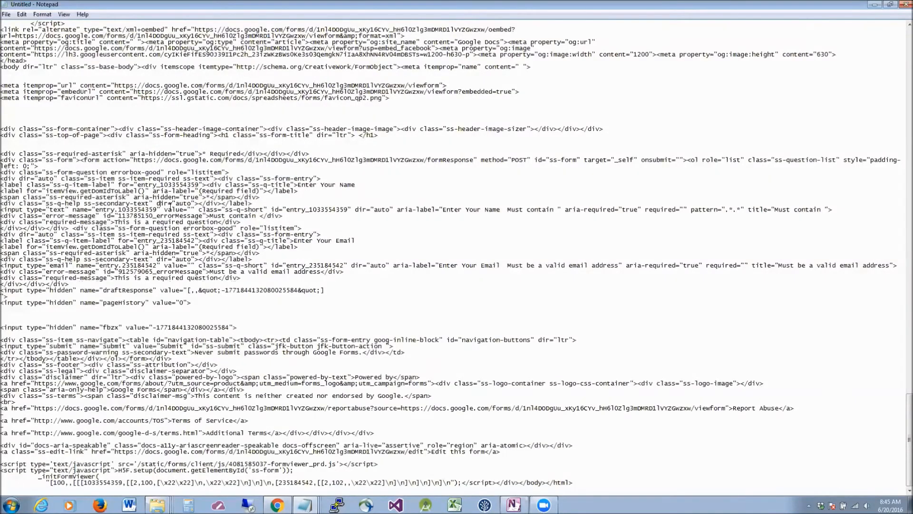
pyautogui.scroll(4, 227, 225)
pyautogui.scroll(-4, 227, 229)
pyautogui.hotkey('ctrl', 'f')
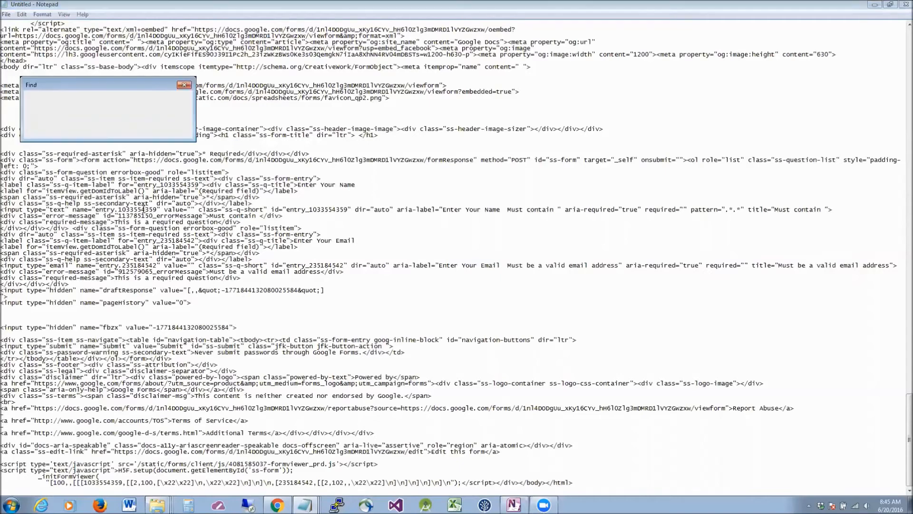
# Search upward in the source for '<form' to locate the form's opening tag.
pyautogui.write('<form')
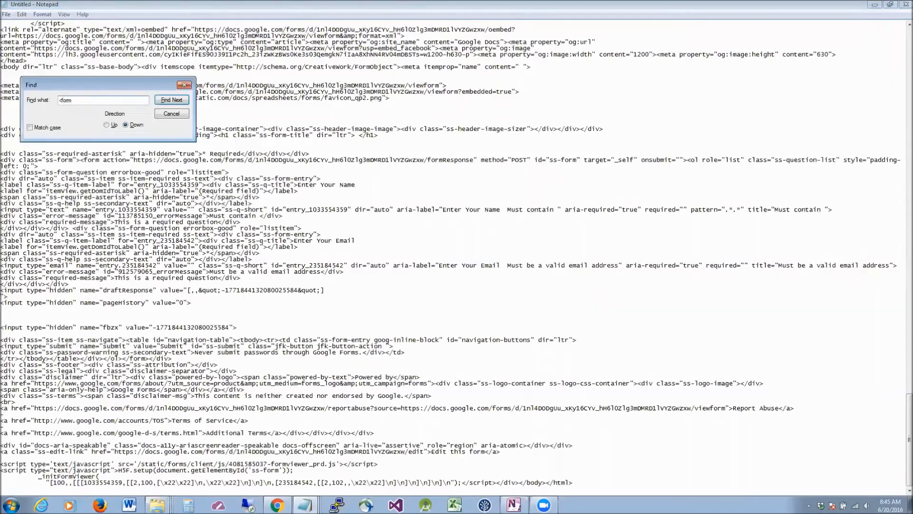
pyautogui.click(144, 209)
pyautogui.press('F3')
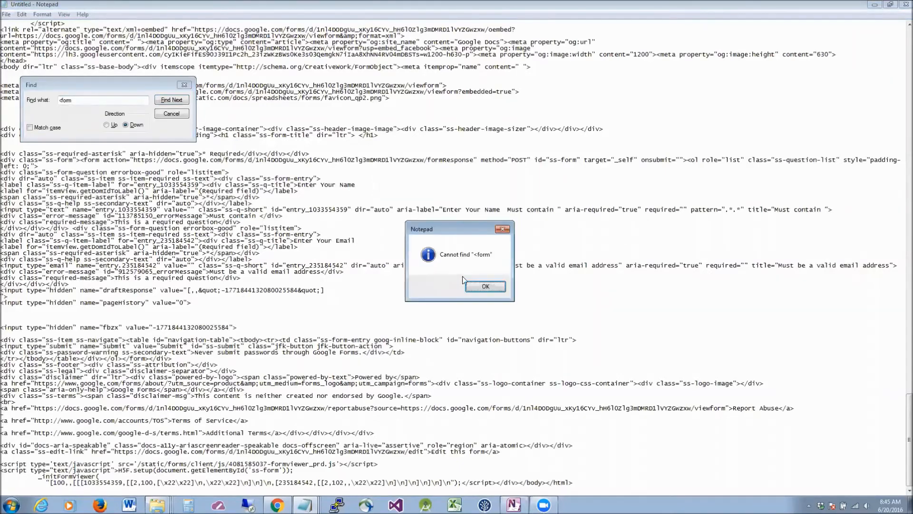
pyautogui.click(490, 288)
pyautogui.click(106, 125)
pyautogui.click(172, 99)
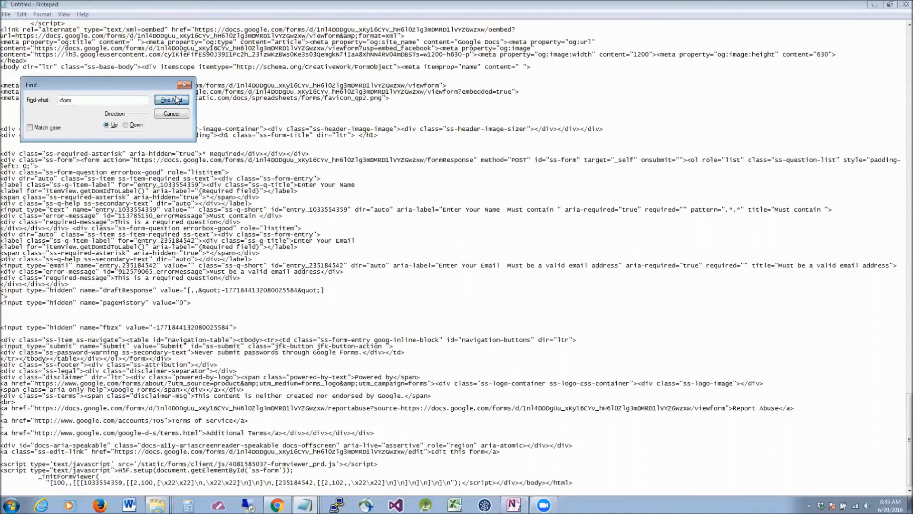
pyautogui.click(172, 112)
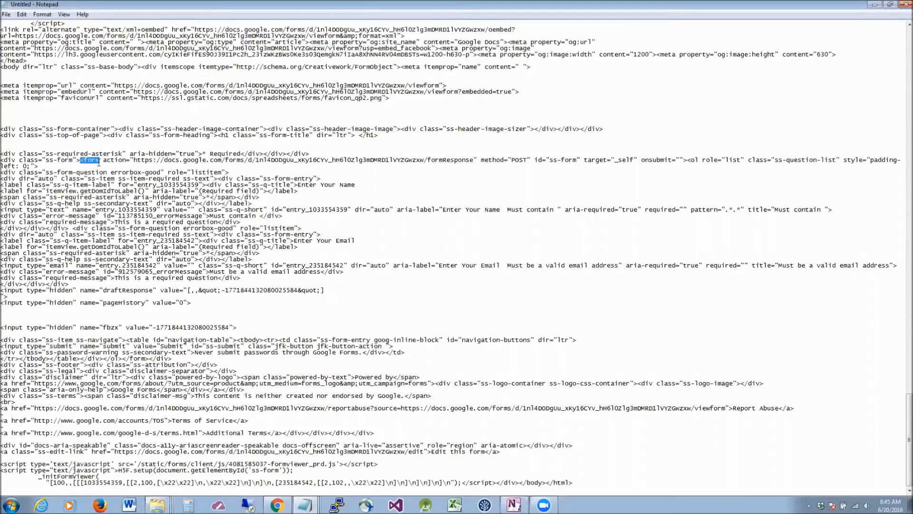
# Select the form code from <form action through </form> and copy it.
pyautogui.click(82, 160)
pyautogui.moveTo(82, 161); pyautogui.dragTo(189, 360)
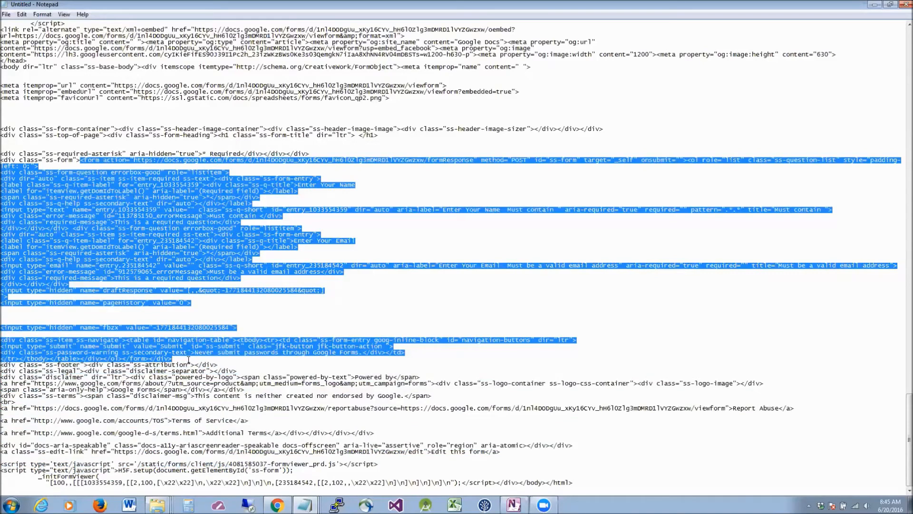
pyautogui.moveTo(189, 362); pyautogui.dragTo(205, 383)
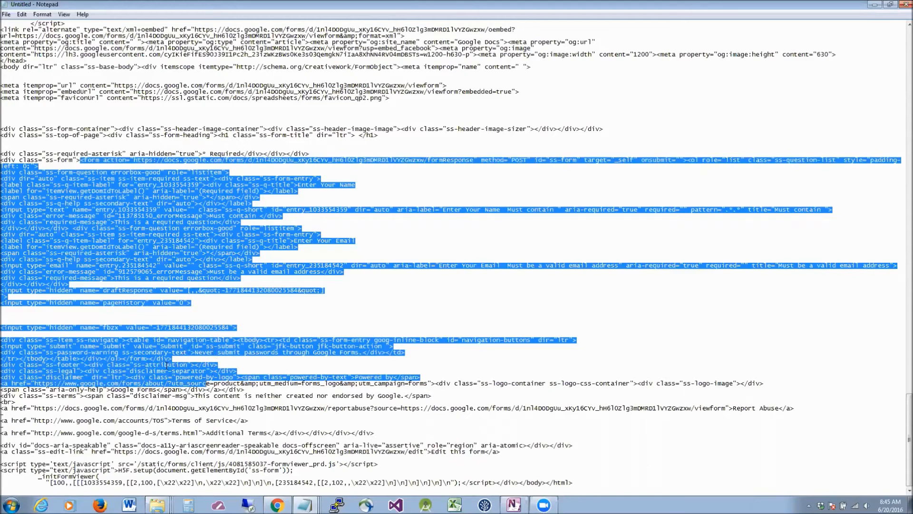
pyautogui.keyDown('shift'); pyautogui.click(148, 359); pyautogui.keyUp('shift')
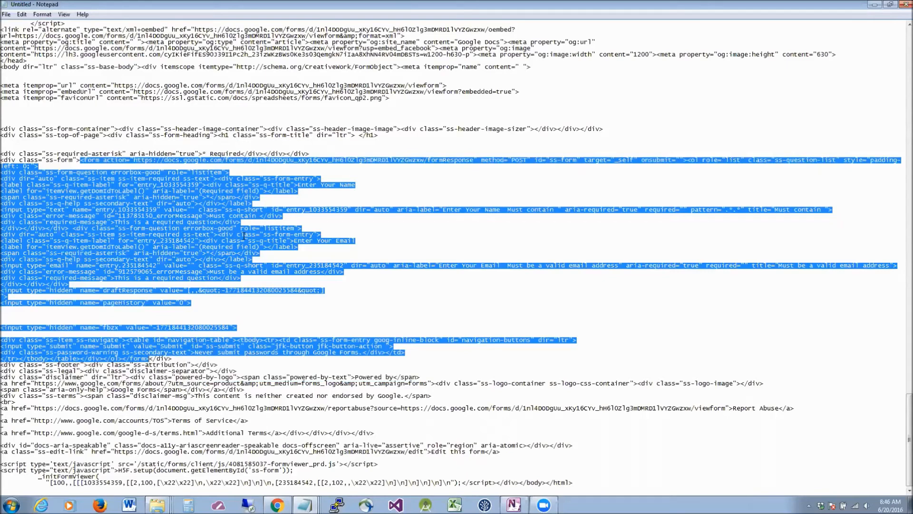
pyautogui.click(160, 185)
pyautogui.moveTo(81, 160); pyautogui.dragTo(147, 359)
pyautogui.click(241, 216)
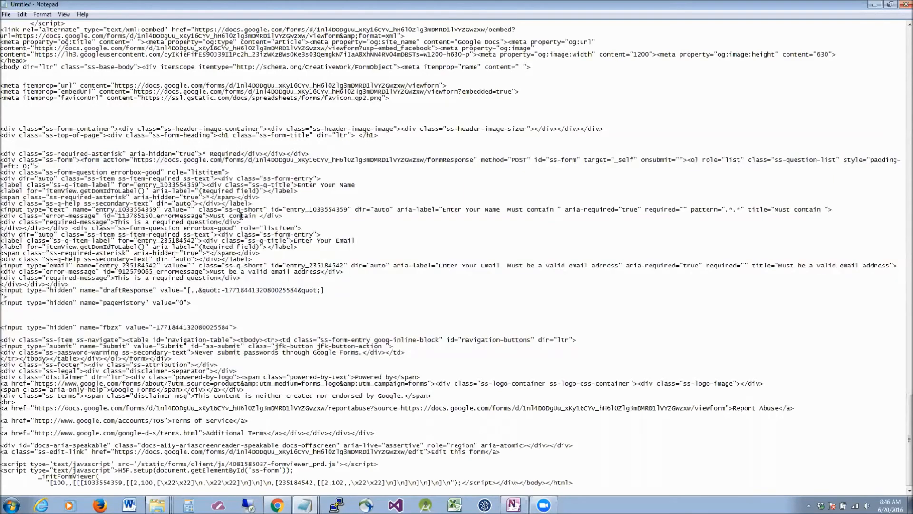
pyautogui.scroll(19, 241, 216)
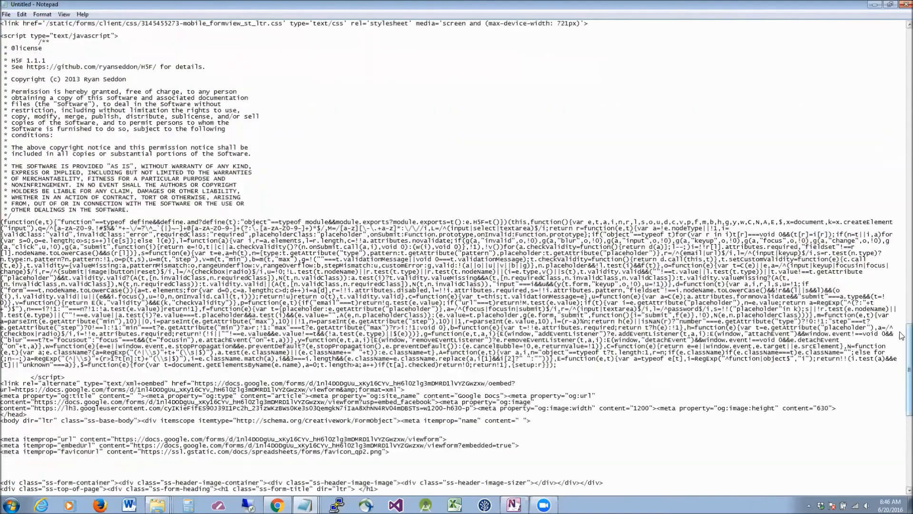
pyautogui.moveTo(902, 335); pyautogui.dragTo(895, 425)
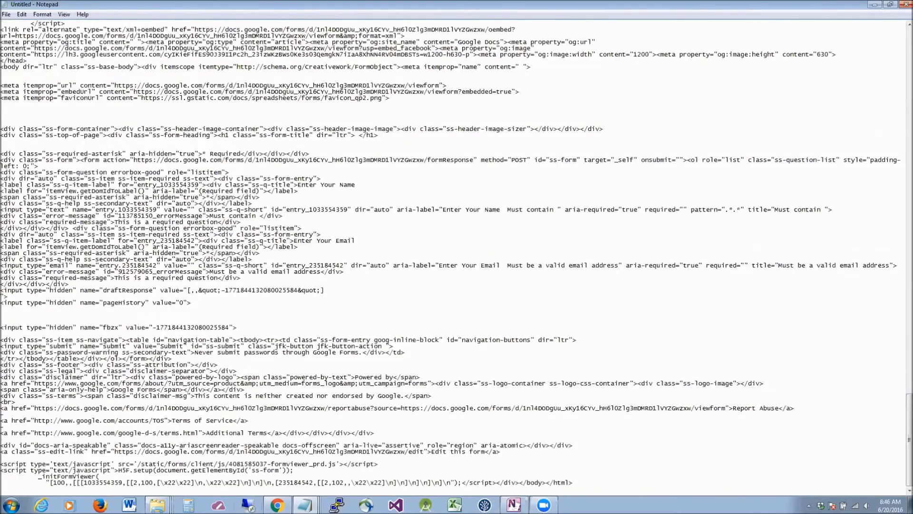
# Paste the copied form HTML over the Google Form iframe code in the page's Text editor.
pyautogui.click(278, 505)
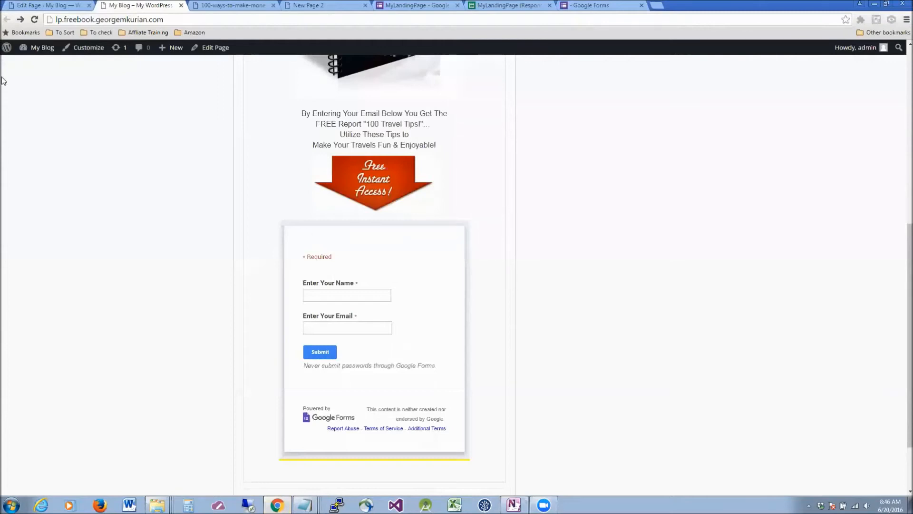
pyautogui.click(41, 5)
pyautogui.scroll(-2, 392, 301)
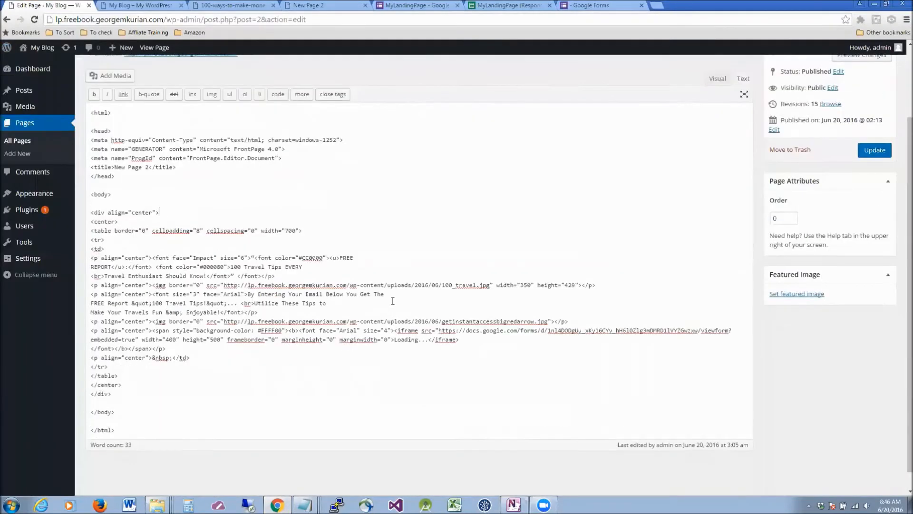
pyautogui.scroll(-1, 393, 301)
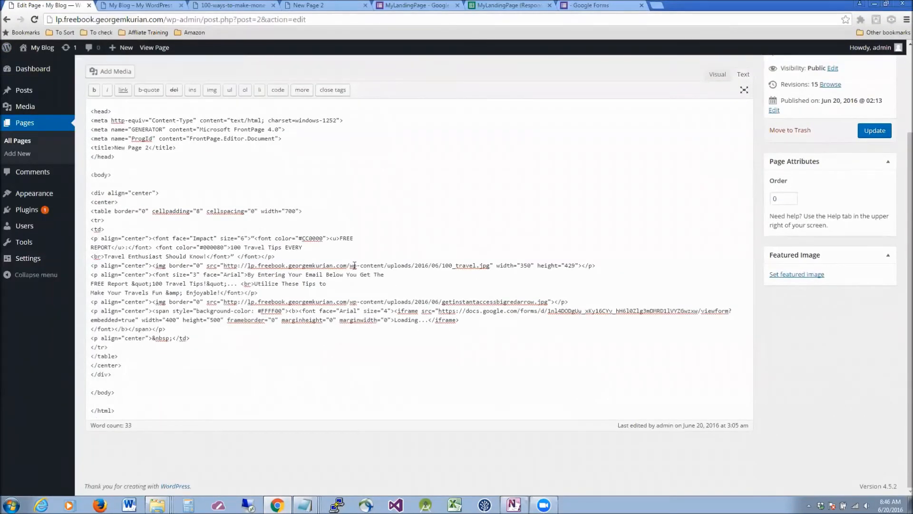
pyautogui.moveTo(394, 310); pyautogui.dragTo(459, 323)
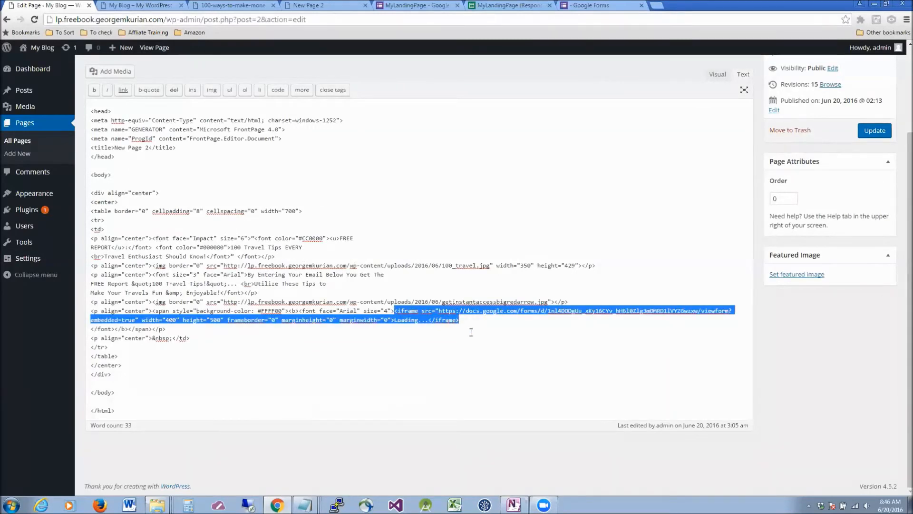
pyautogui.hotkey('ctrl', 'v')
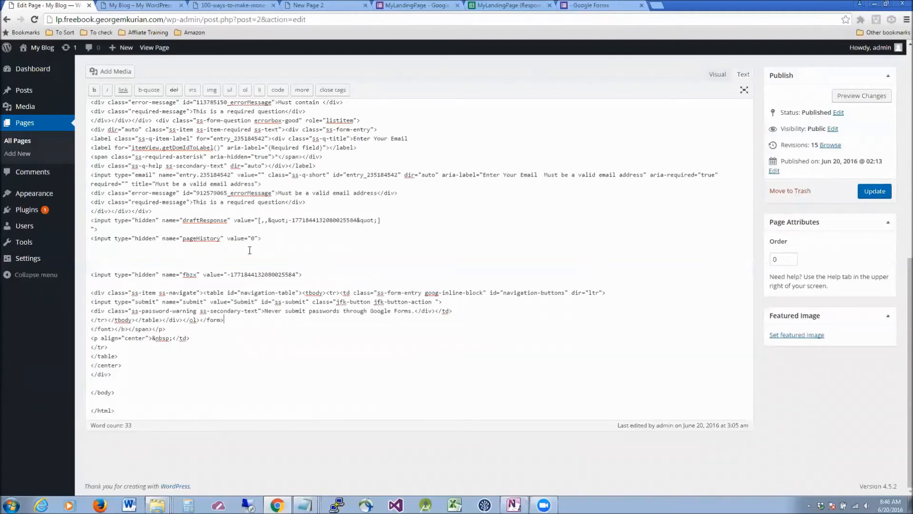
# Update the published landing page with the pasted form code.
pyautogui.scroll(5, 250, 251)
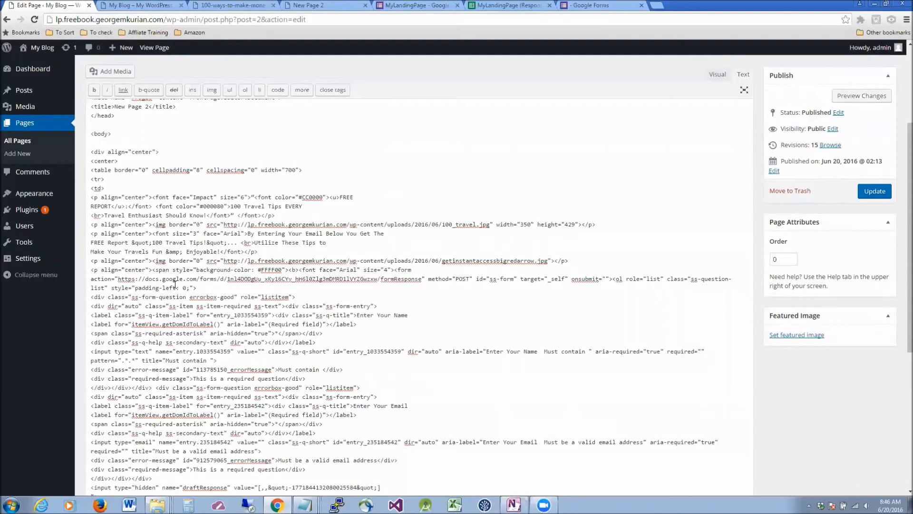
pyautogui.click(175, 284)
pyautogui.scroll(-4, 313, 294)
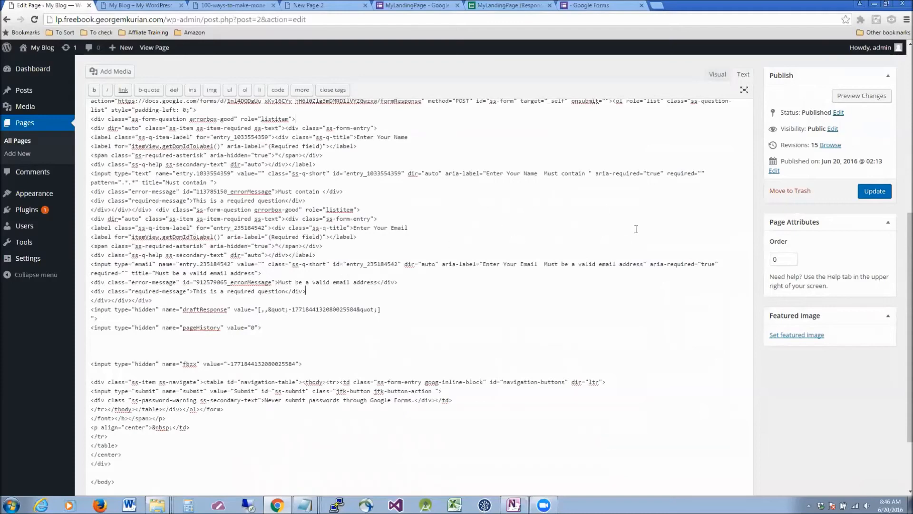
pyautogui.click(871, 192)
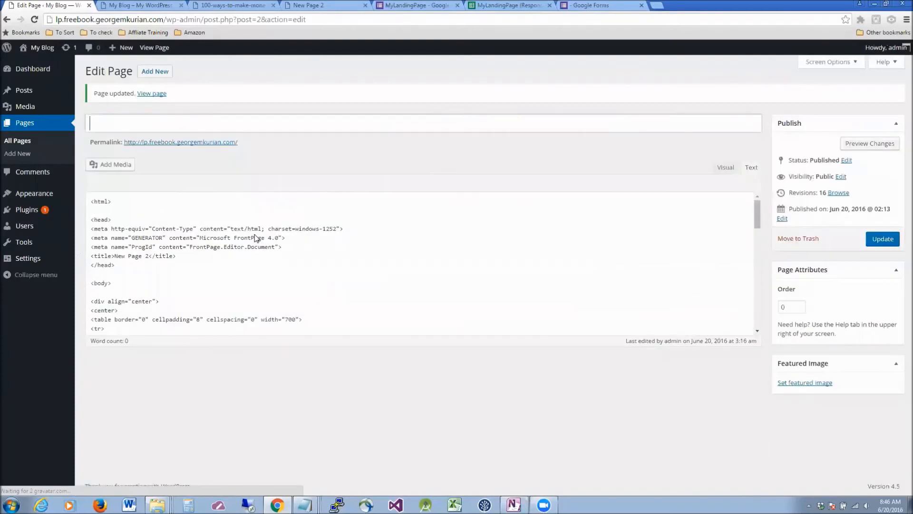
pyautogui.click(156, 6)
# Reload the live landing page and look over the long pasted Google form before returning to the editor.
pyautogui.click(34, 21)
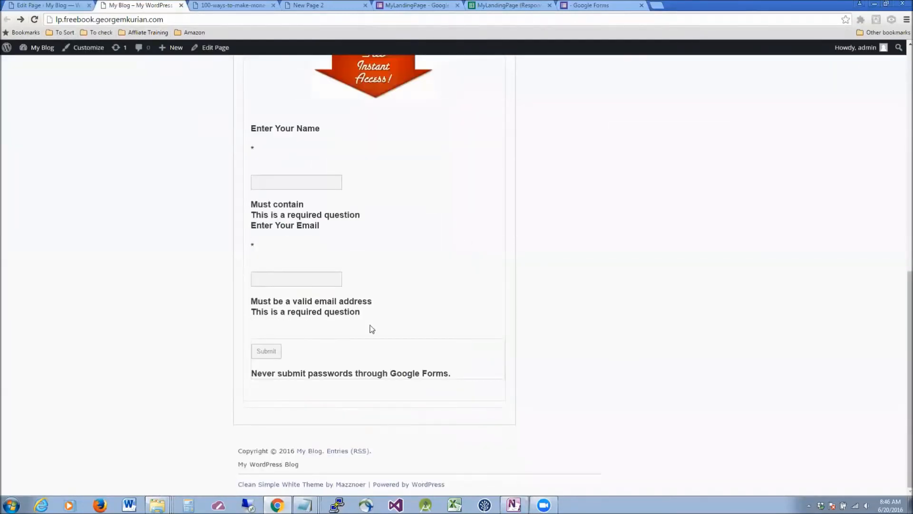
pyautogui.scroll(5, 370, 222)
pyautogui.scroll(5, 370, 220)
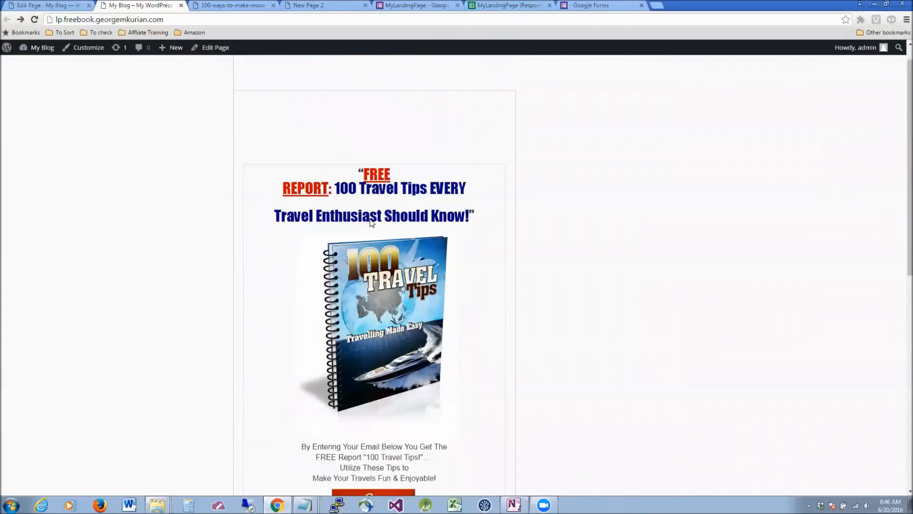
pyautogui.scroll(-8, 315, 219)
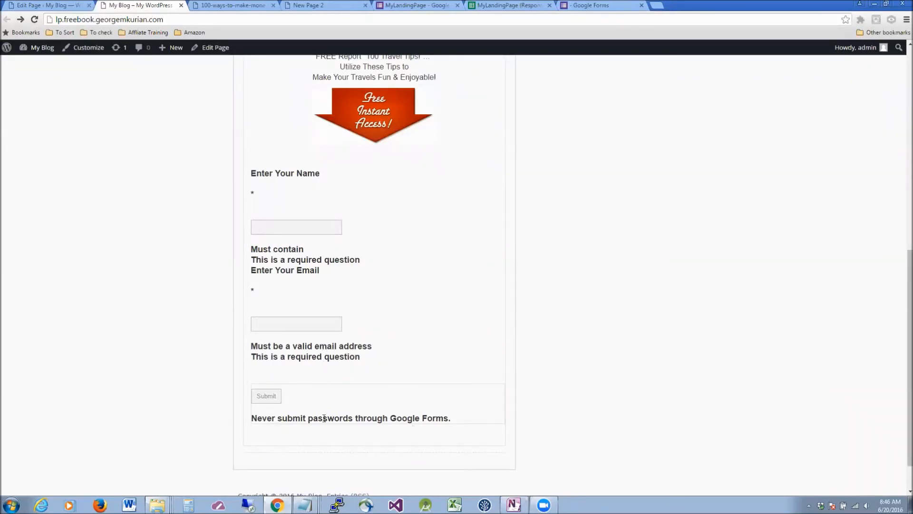
pyautogui.scroll(-1, 523, 326)
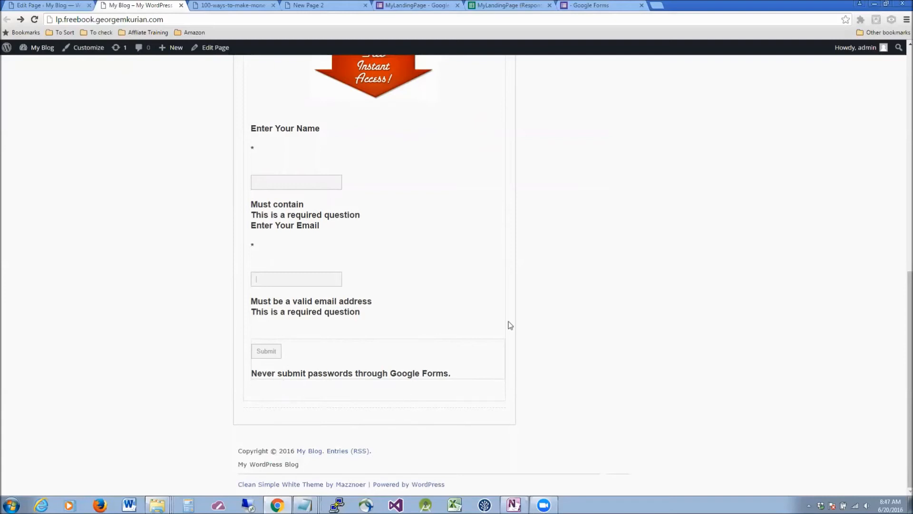
pyautogui.click(47, 5)
# Scroll through the page's Text-tab code to review the pasted form markup.
pyautogui.scroll(-6, 381, 332)
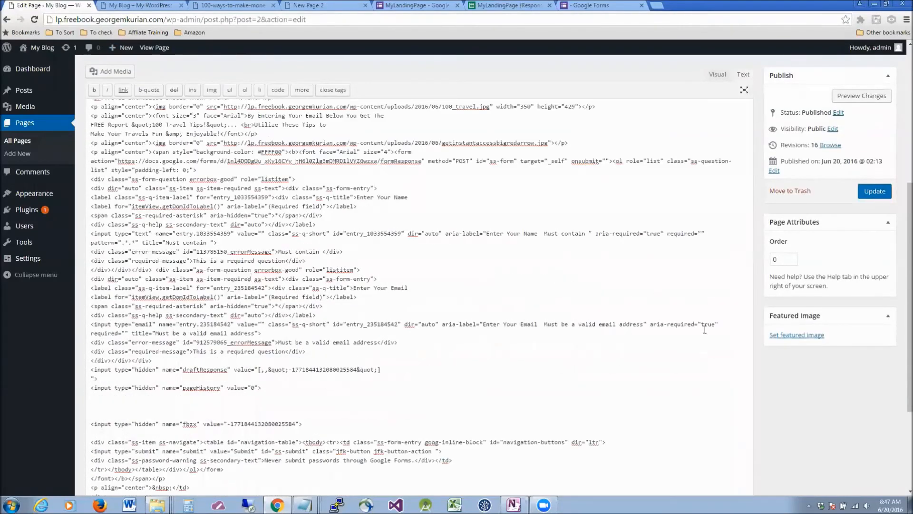
pyautogui.scroll(-2, 304, 309)
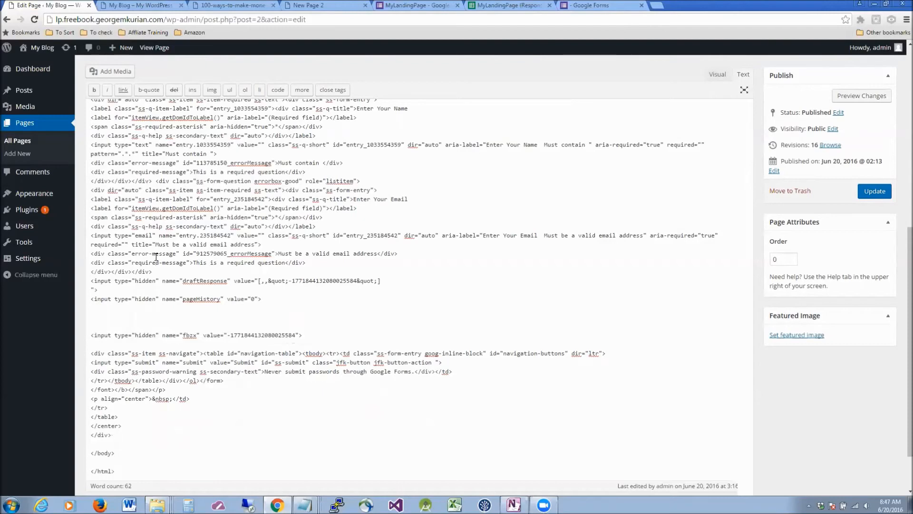
pyautogui.scroll(2, 156, 256)
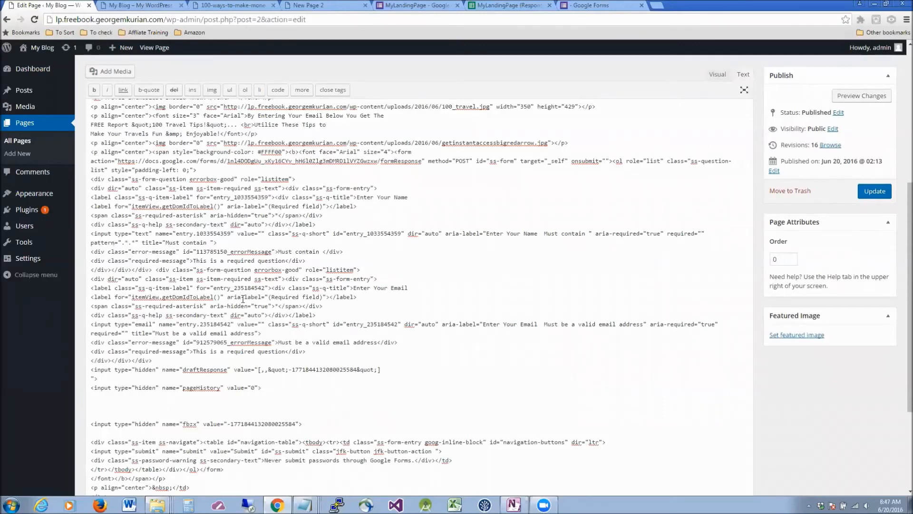
pyautogui.scroll(-3, 243, 299)
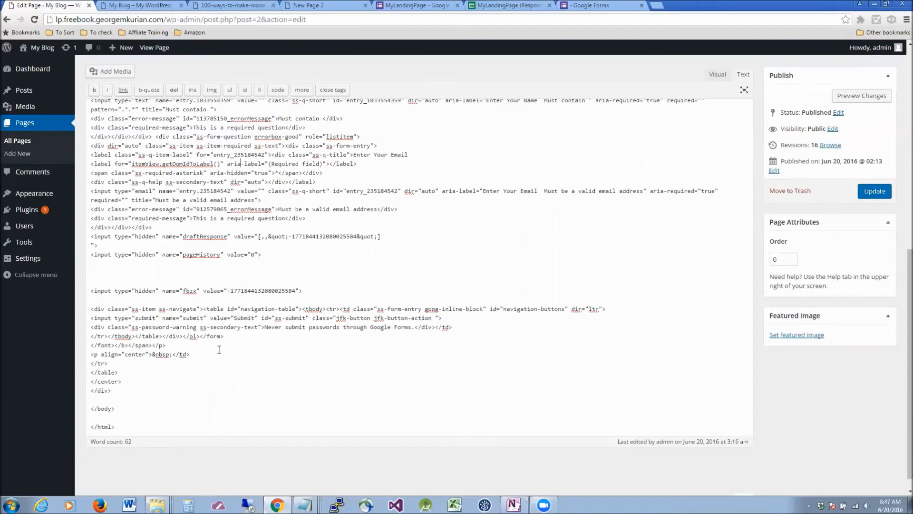
pyautogui.click(226, 336)
pyautogui.scroll(4, 461, 332)
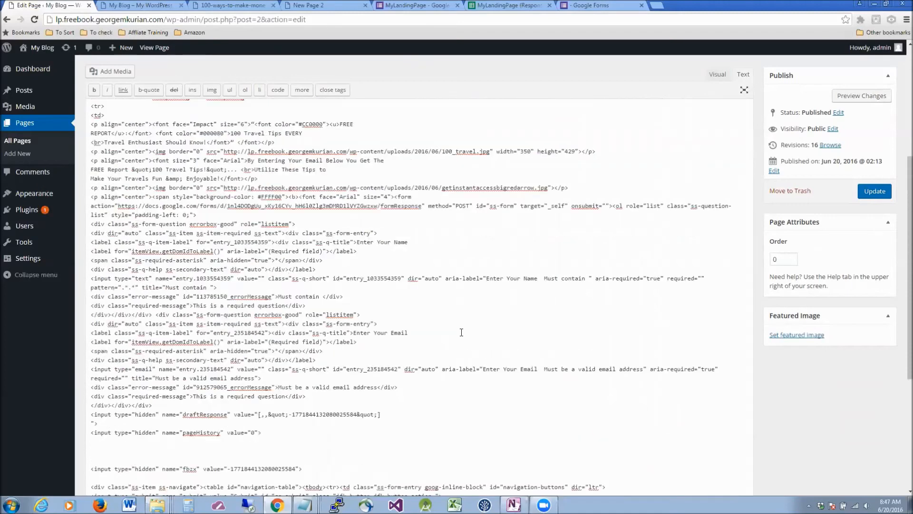
pyautogui.scroll(2, 470, 335)
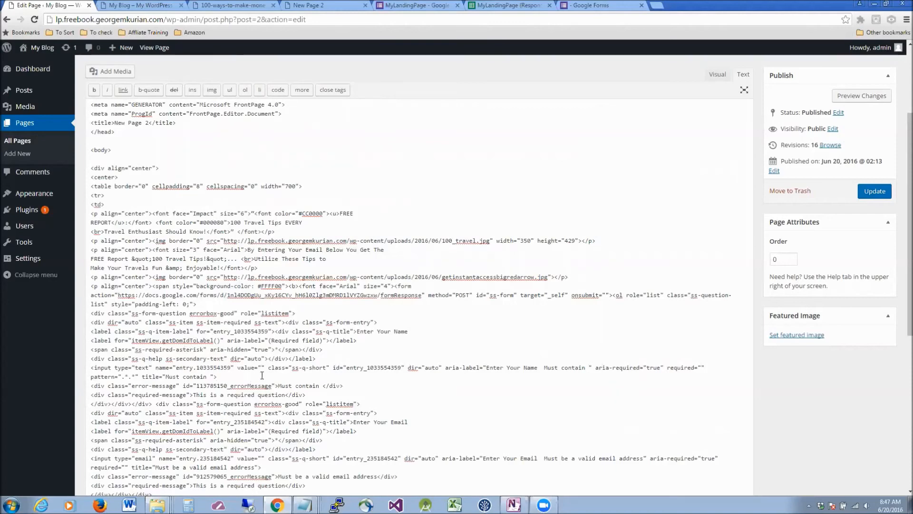
pyautogui.scroll(-2, 262, 376)
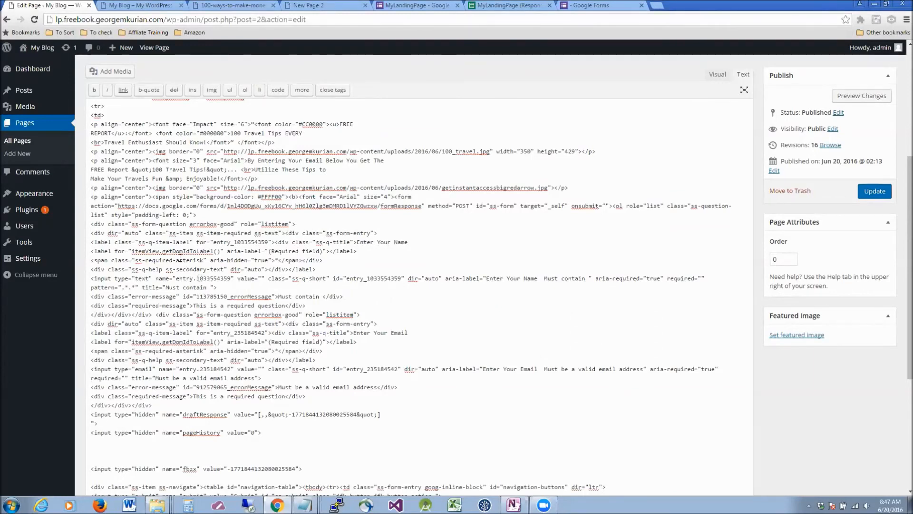
pyautogui.click(247, 217)
# Find 'form' in the code and put the opening form tag on its own line.
pyautogui.hotkey('ctrl', 'f')
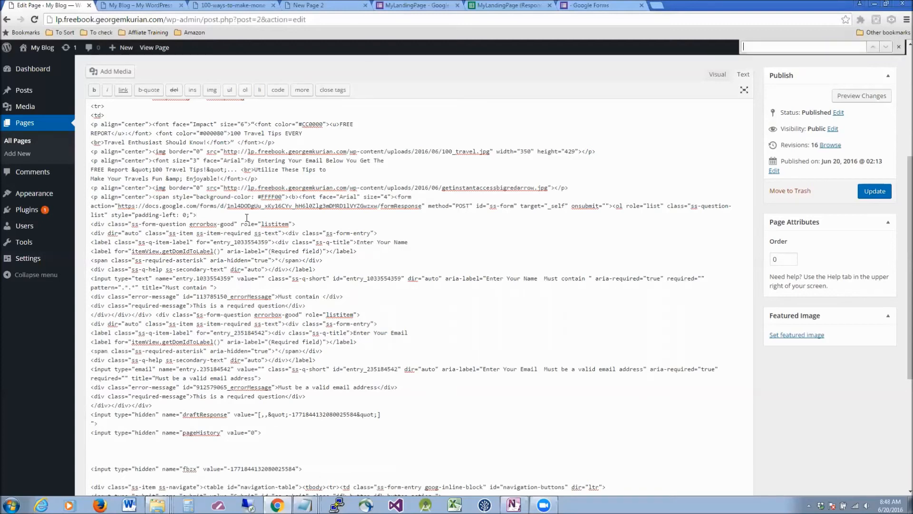
pyautogui.write('form')
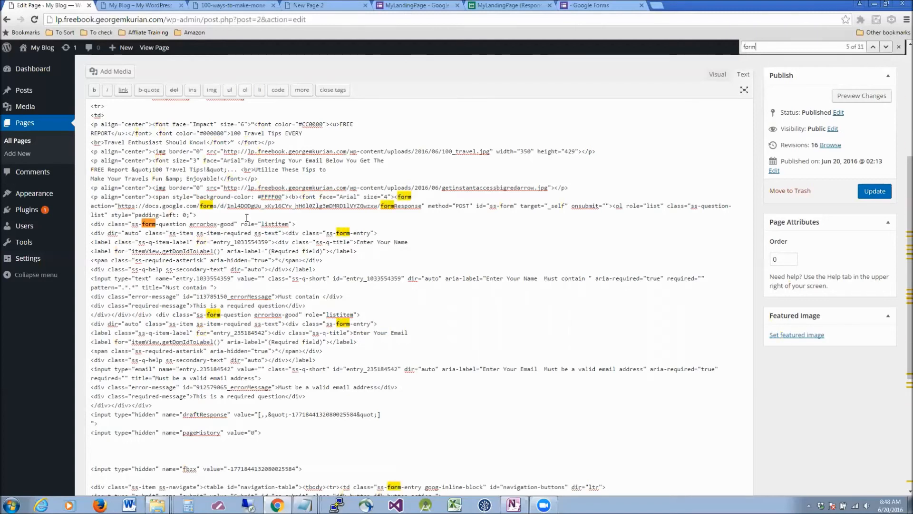
pyautogui.press('Return')
pyautogui.press('Return')
pyautogui.click(395, 197)
pyautogui.press('Return')
pyautogui.press('Return')
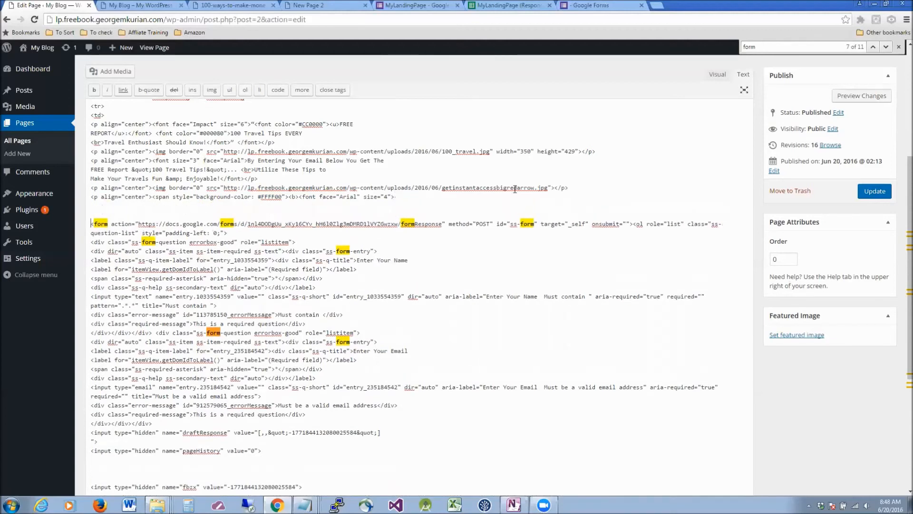
pyautogui.press('Up')
pyautogui.scroll(-5, 243, 248)
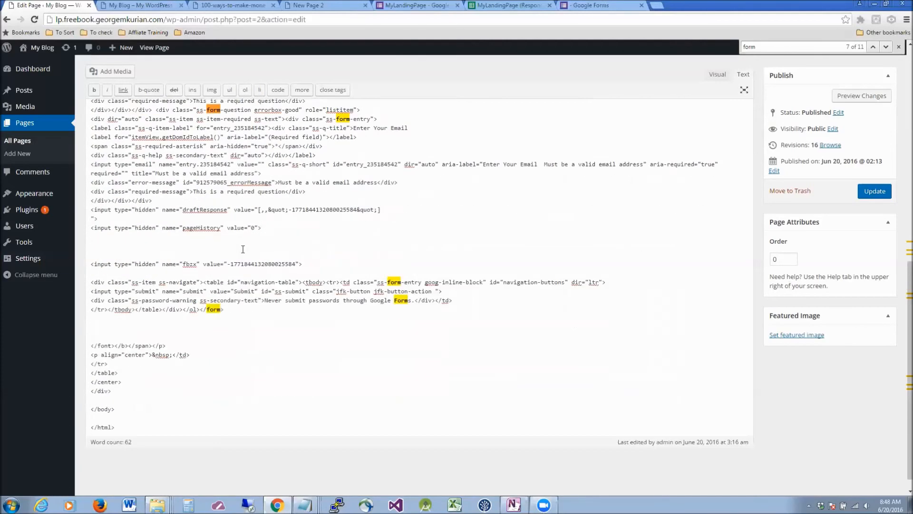
pyautogui.click(214, 273)
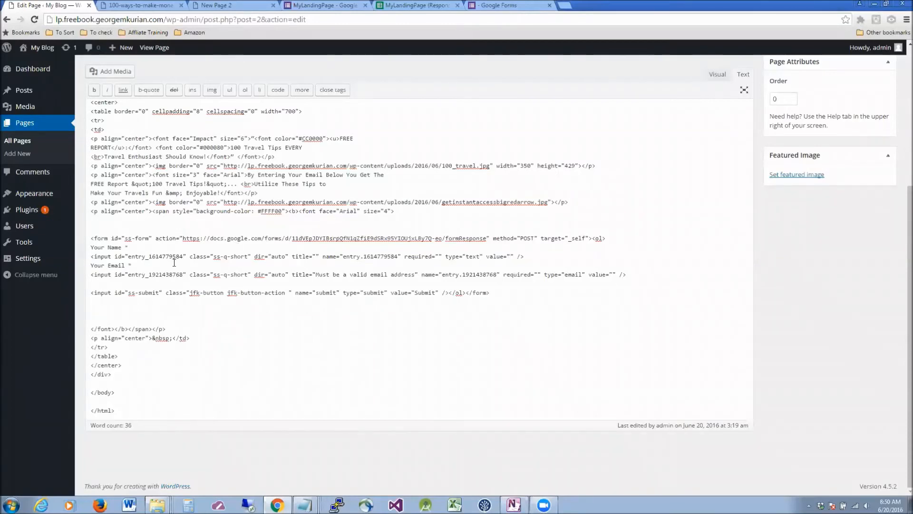
# Select the simplified form code to check it spans the opening to closing tag.
pyautogui.click(228, 304)
pyautogui.moveTo(509, 294); pyautogui.dragTo(441, 292)
pyautogui.moveTo(215, 251); pyautogui.dragTo(92, 230)
pyautogui.click(272, 255)
# Update the page, then bring up the link menu for Visit Site under My Blog.
pyautogui.scroll(5, 829, 178)
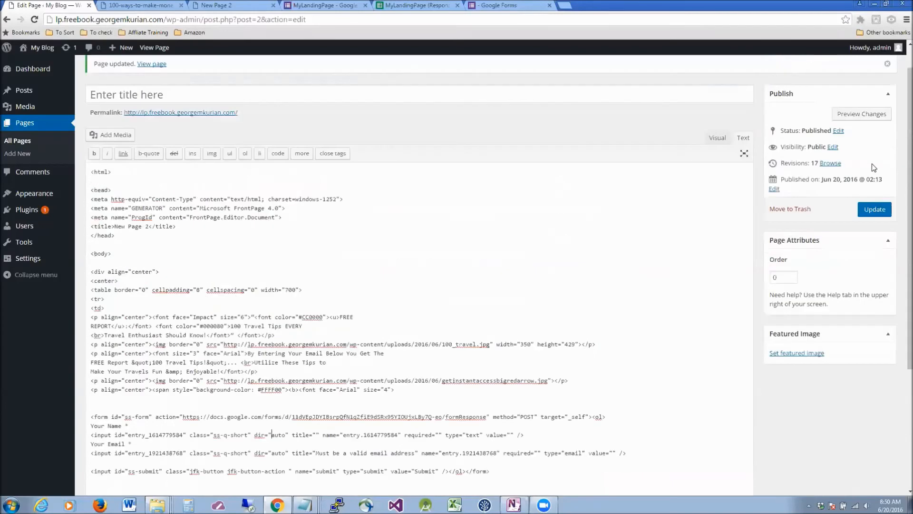
pyautogui.click(874, 209)
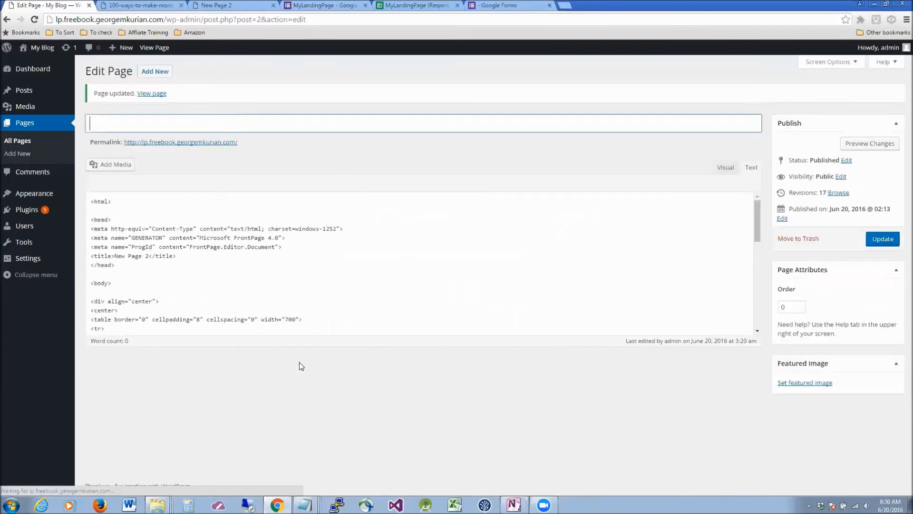
pyautogui.moveTo(42, 47)
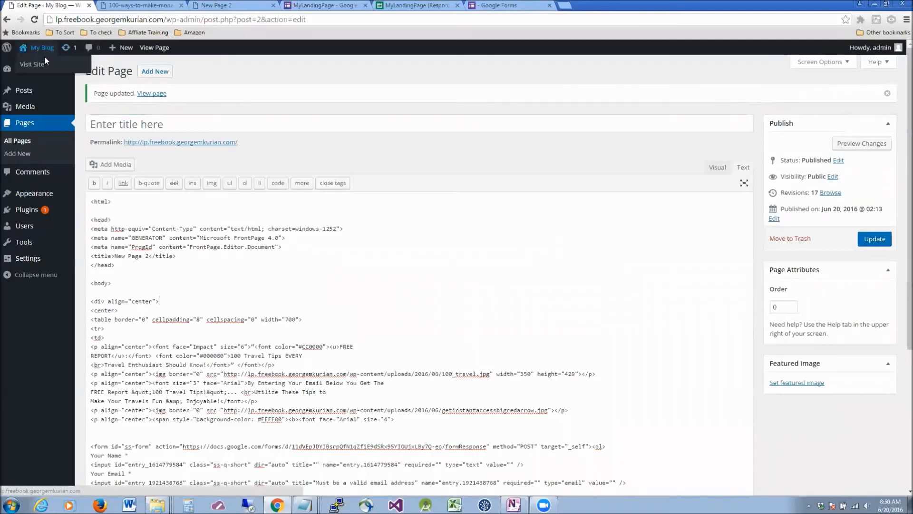
pyautogui.rightClick(45, 63)
# Open the live site in a new tab and test submitting the Your Name/Your Email form empty.
pyautogui.click(81, 69)
pyautogui.click(135, 6)
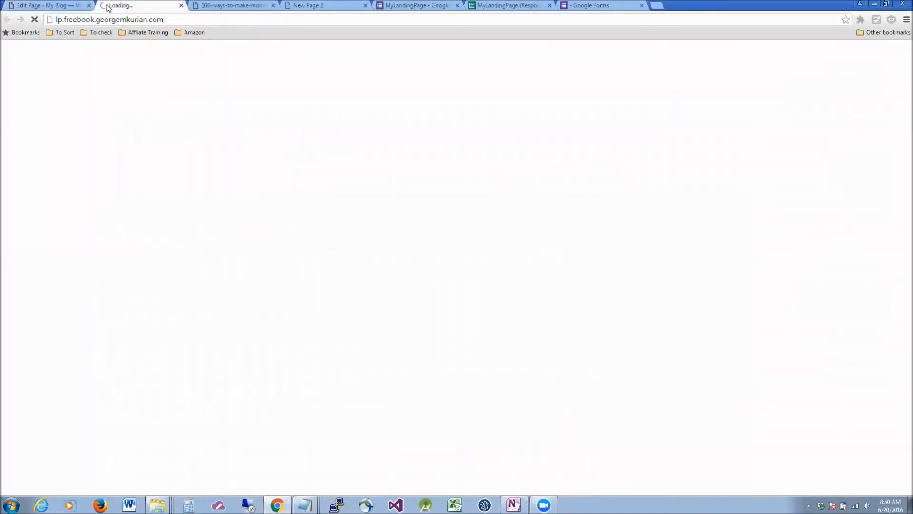
pyautogui.scroll(-6, 574, 185)
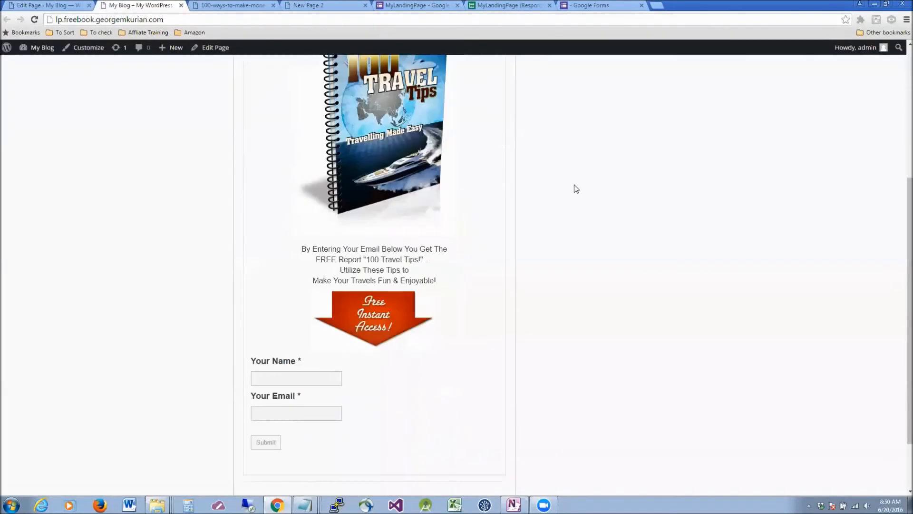
pyautogui.click(263, 307)
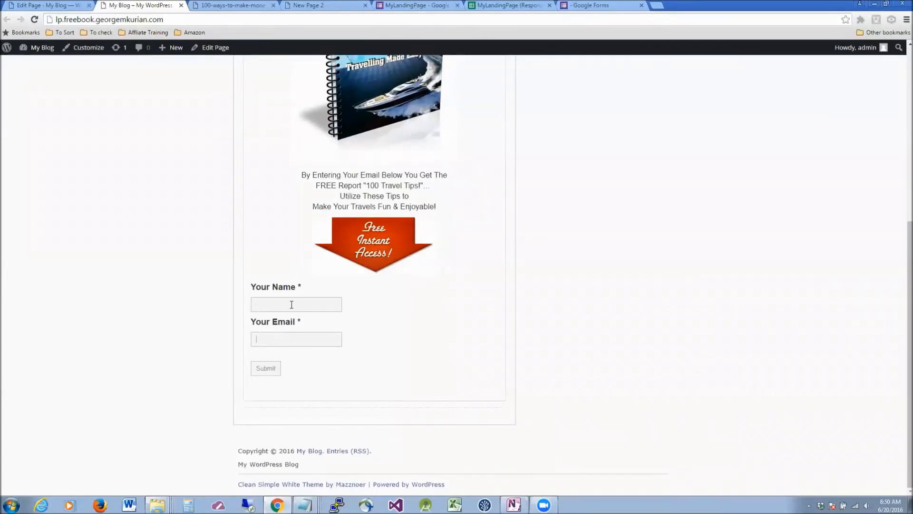
pyautogui.click(270, 369)
pyautogui.click(288, 338)
pyautogui.click(277, 341)
pyautogui.click(287, 298)
pyautogui.click(71, 7)
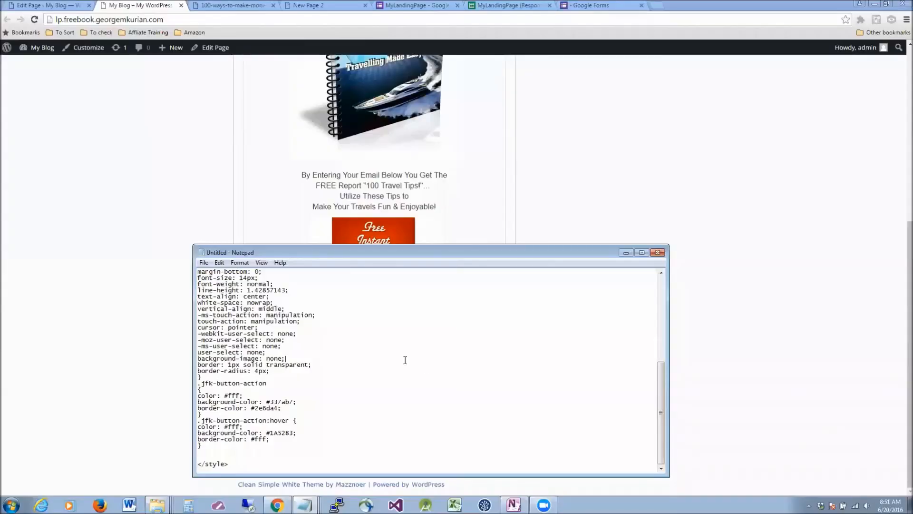
# Enlarge the Notepad note to show the custom Bootstrap CSS style code.
pyautogui.scroll(10, 404, 358)
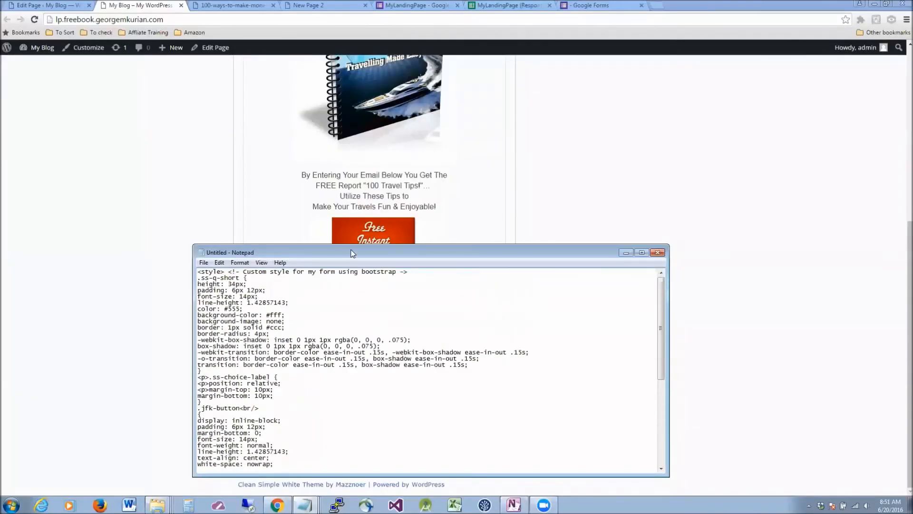
pyautogui.moveTo(353, 252); pyautogui.dragTo(317, 150)
pyautogui.scroll(-6, 268, 271)
pyautogui.scroll(-3, 267, 271)
pyautogui.scroll(9, 268, 271)
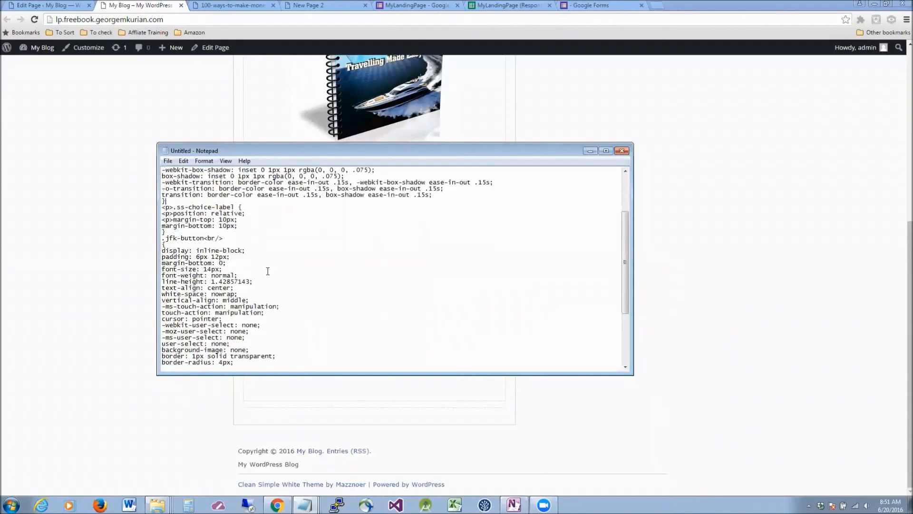
pyautogui.click(268, 271)
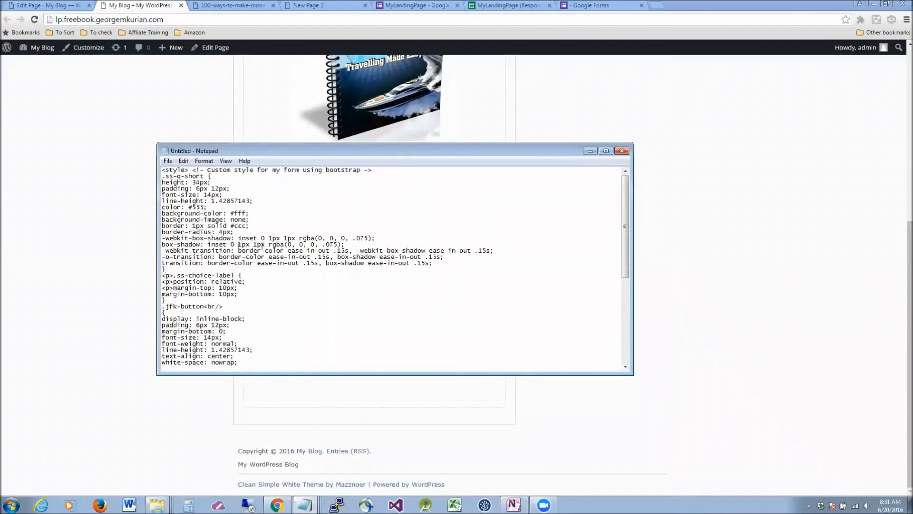
pyautogui.moveTo(634, 375); pyautogui.dragTo(658, 457)
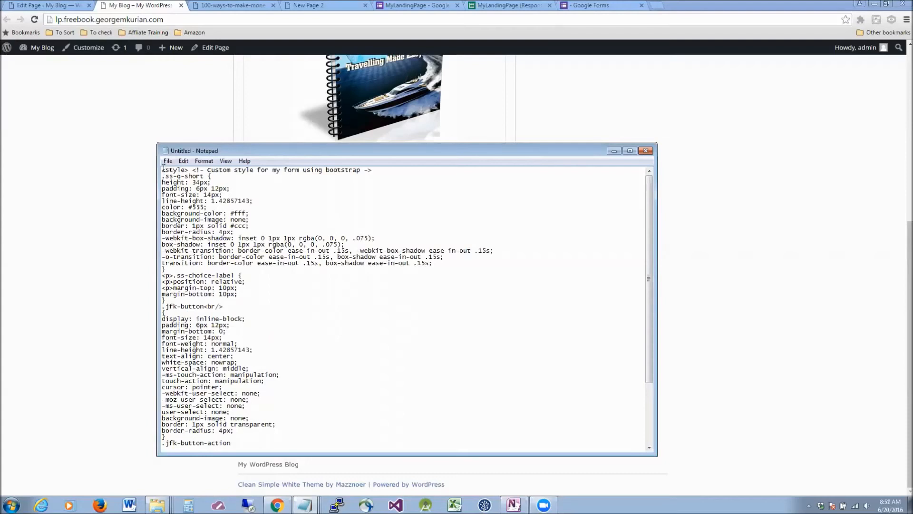
pyautogui.moveTo(161, 170); pyautogui.dragTo(170, 175)
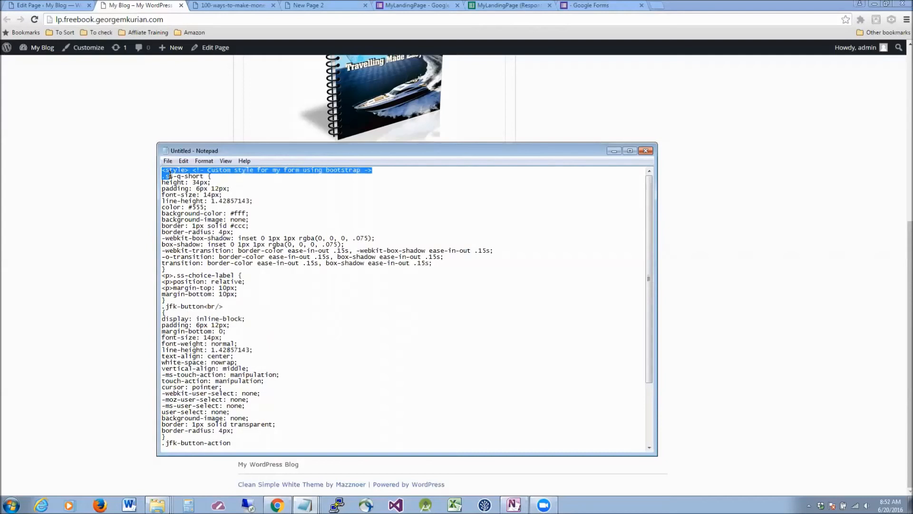
pyautogui.click(224, 199)
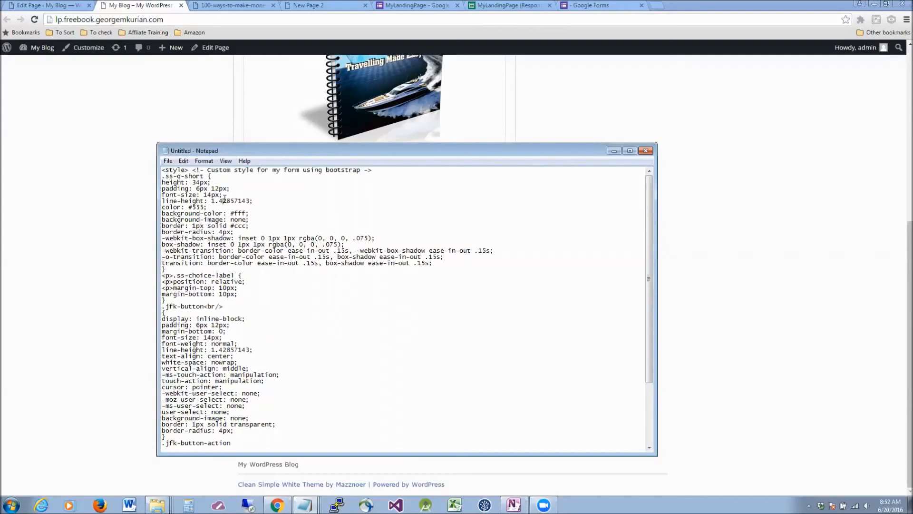
# Select the style block from <style> through </style> and copy it.
pyautogui.click(163, 171)
pyautogui.scroll(-5, 270, 268)
pyautogui.keyDown('shift'); pyautogui.click(204, 446); pyautogui.keyUp('shift')
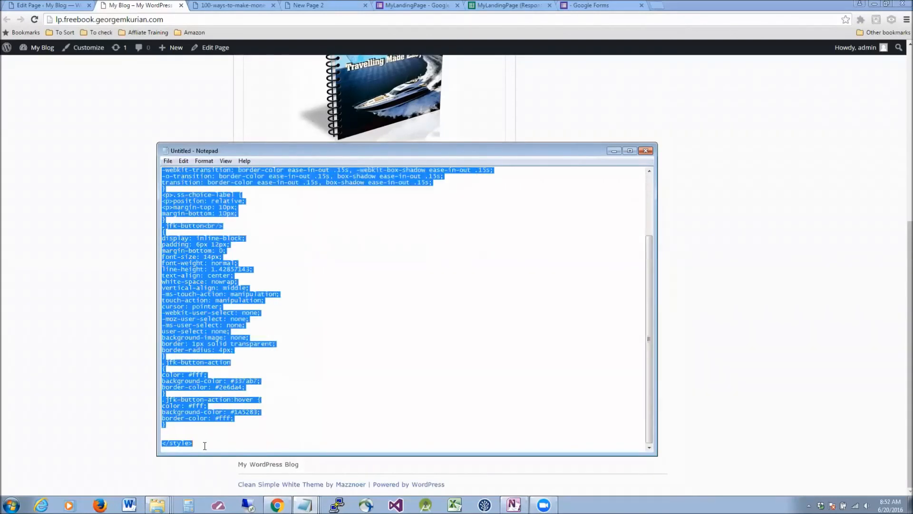
pyautogui.click(56, 6)
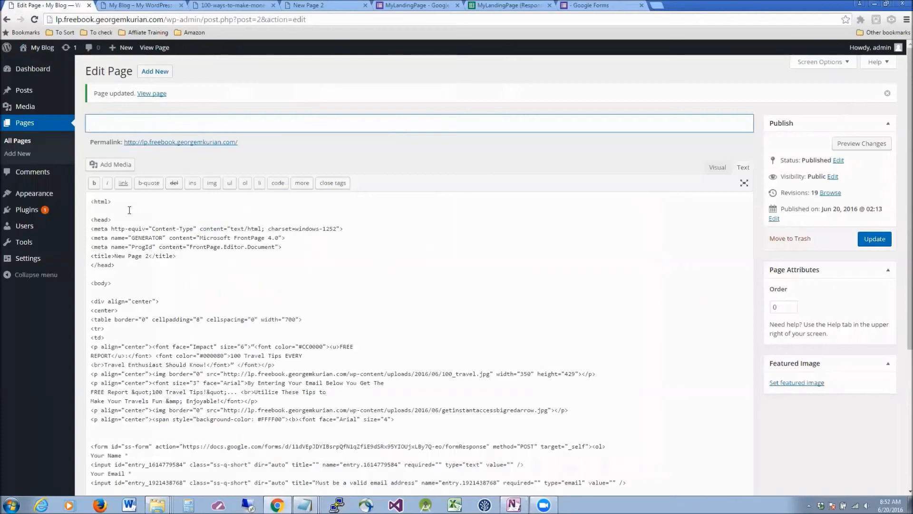
# Paste the copied style block on new lines above <html> and update the page.
pyautogui.click(93, 200)
pyautogui.press('Return')
pyautogui.press('Up')
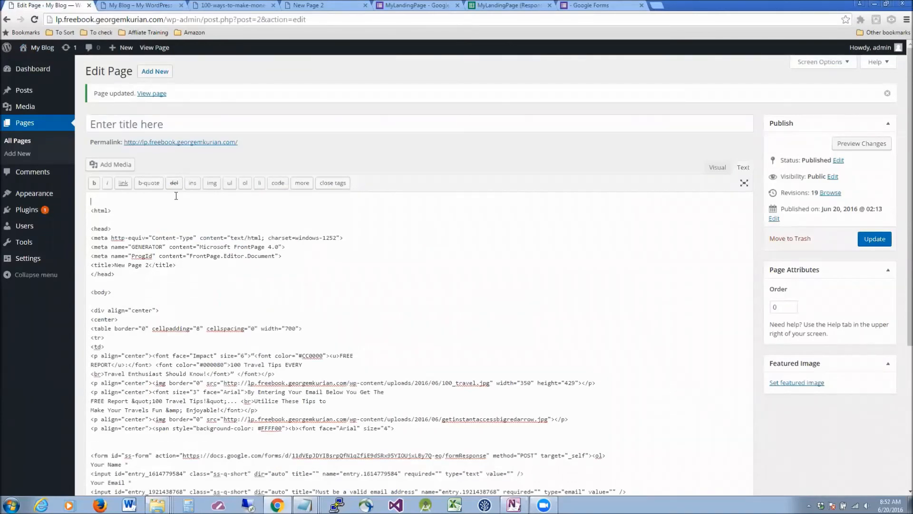
pyautogui.hotkey('ctrl', 'v')
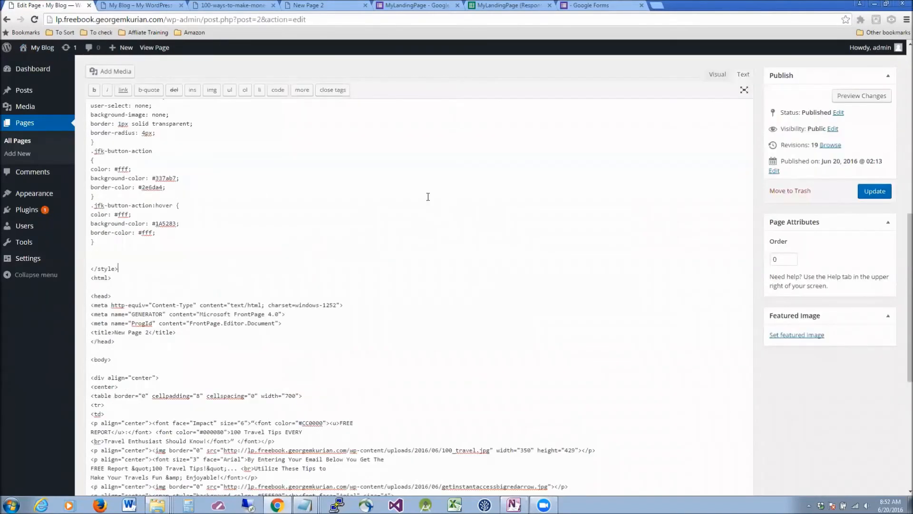
pyautogui.click(884, 195)
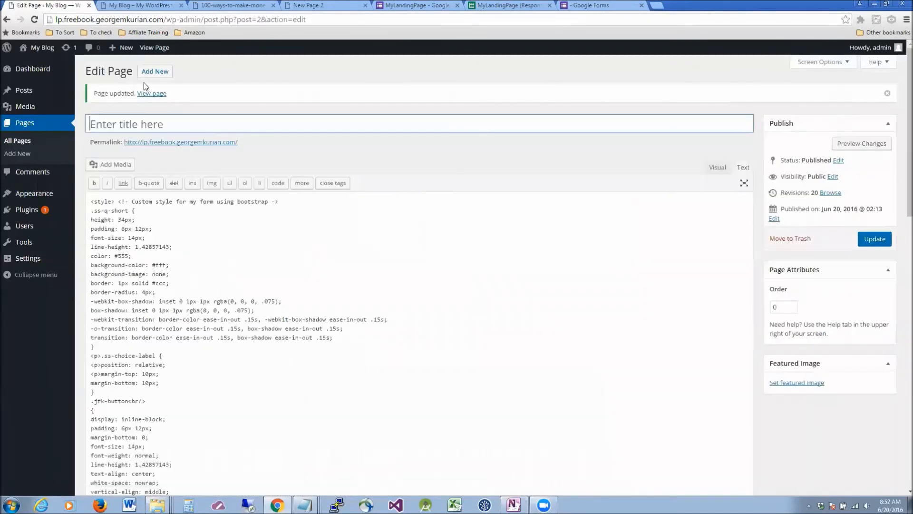
pyautogui.click(154, 10)
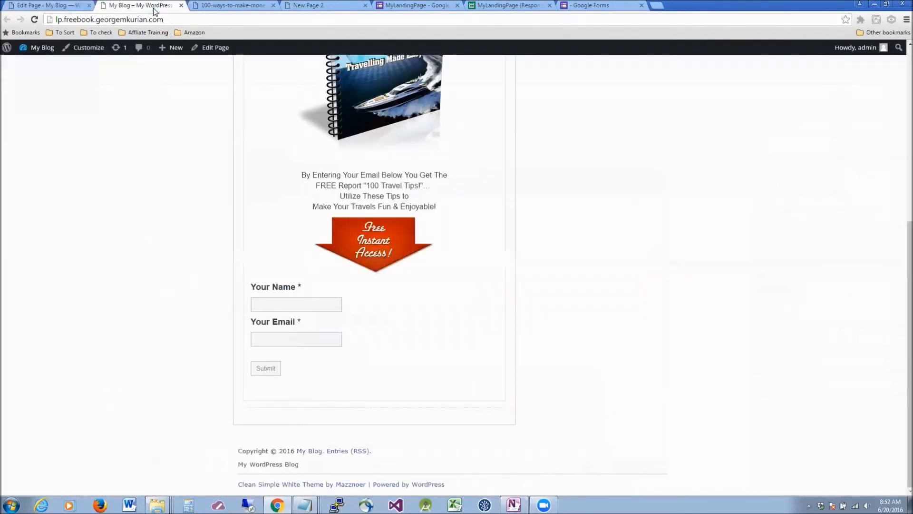
# Reload the restyled page and test the form with a name and an incomplete email address.
pyautogui.click(37, 21)
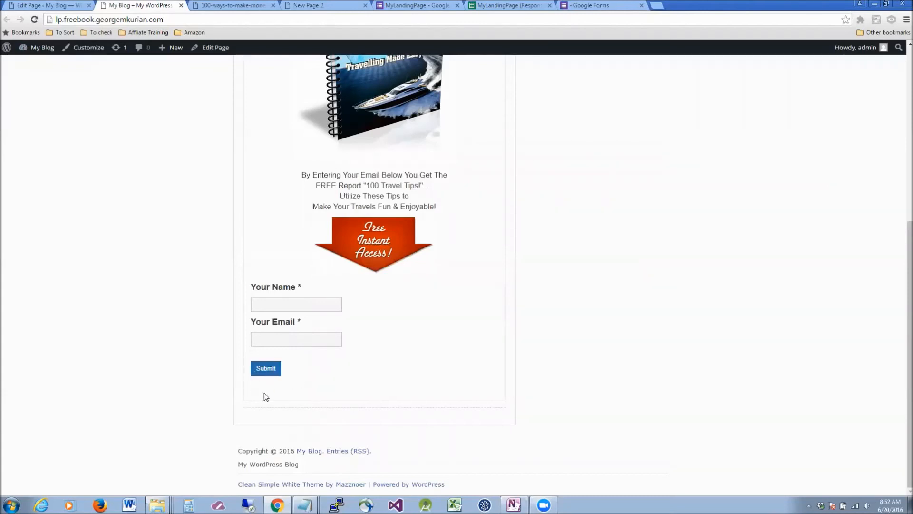
pyautogui.scroll(5, 343, 355)
pyautogui.scroll(-5, 342, 355)
pyautogui.write('George')
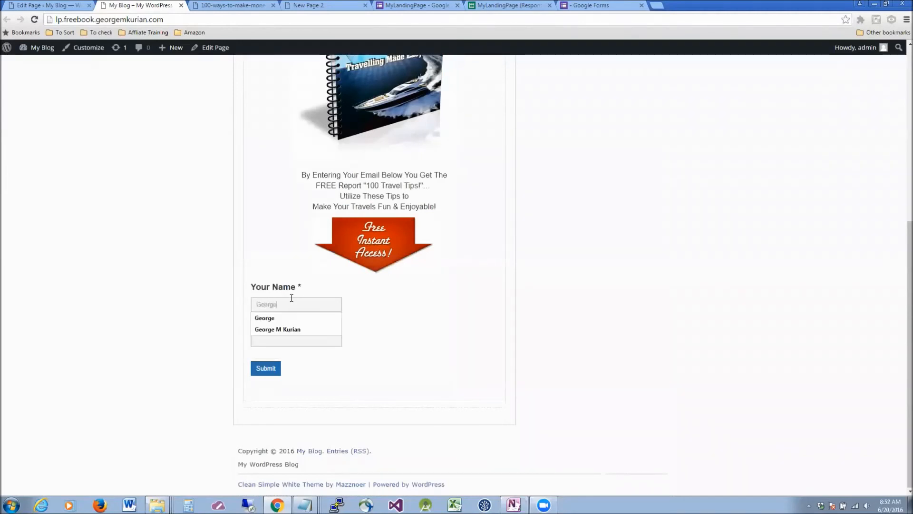
pyautogui.press('Tab')
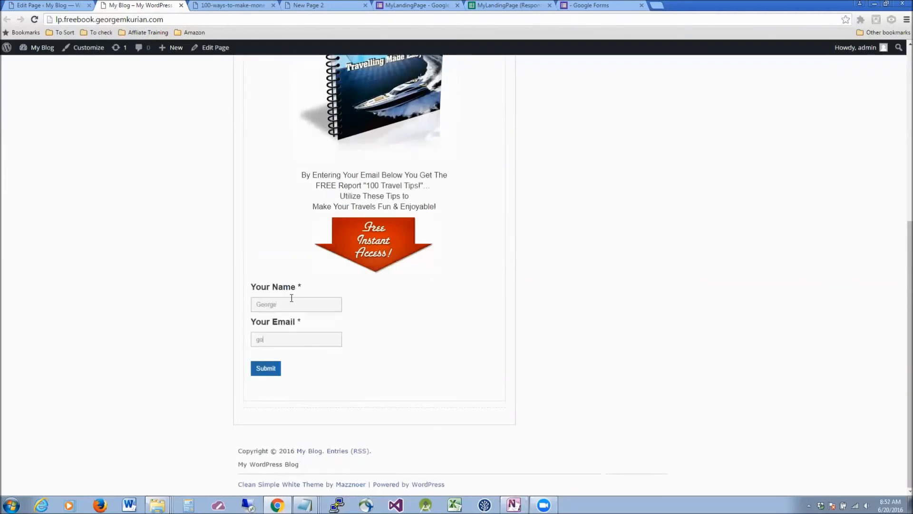
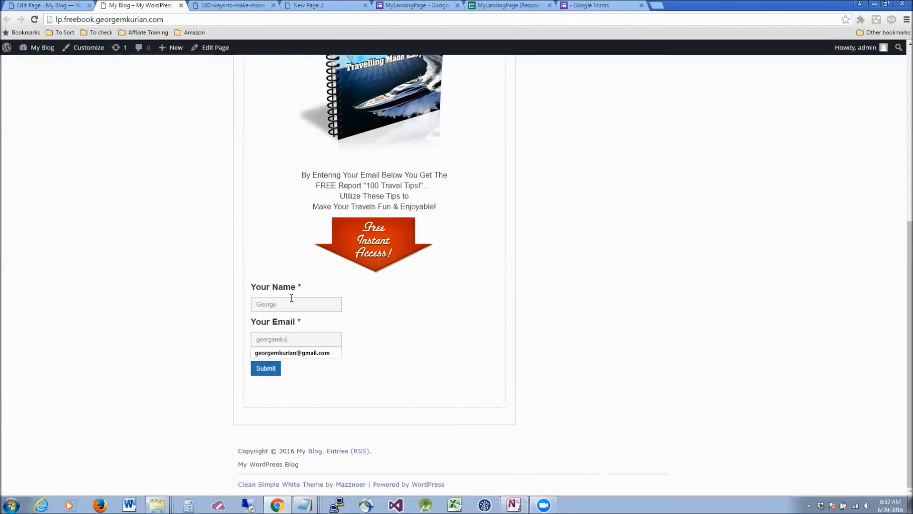
pyautogui.click(402, 382)
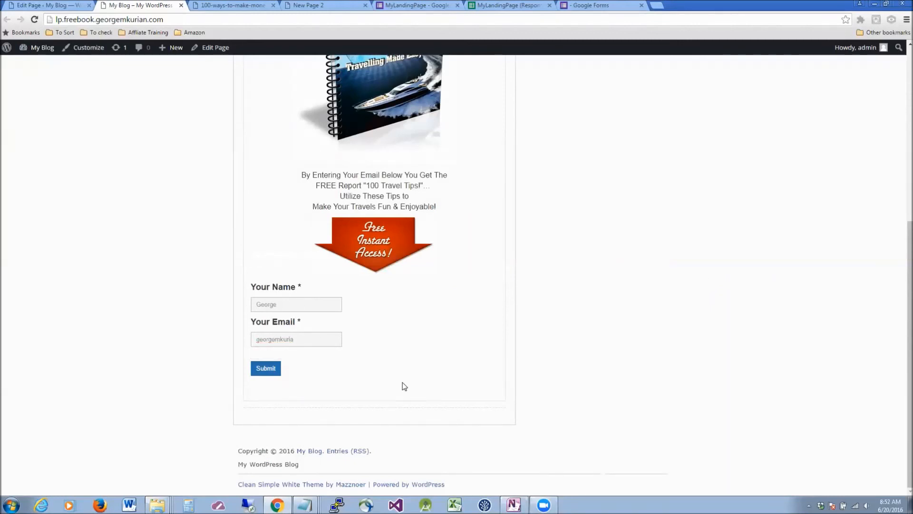
pyautogui.click(278, 374)
# Test submitting with the name cleared, then enter a full name and email and submit.
pyautogui.click(297, 305)
pyautogui.moveTo(297, 306); pyautogui.dragTo(254, 299)
pyautogui.press('BackSpace')
pyautogui.click(278, 371)
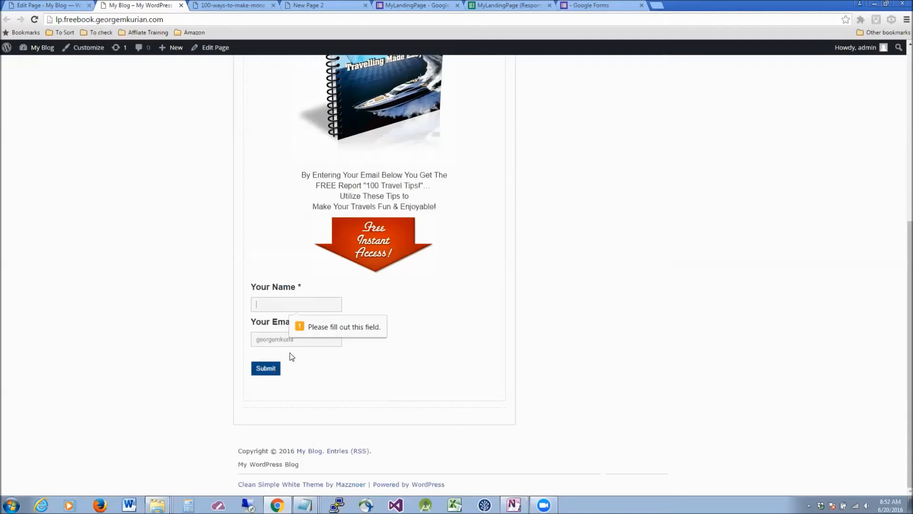
pyautogui.click(280, 309)
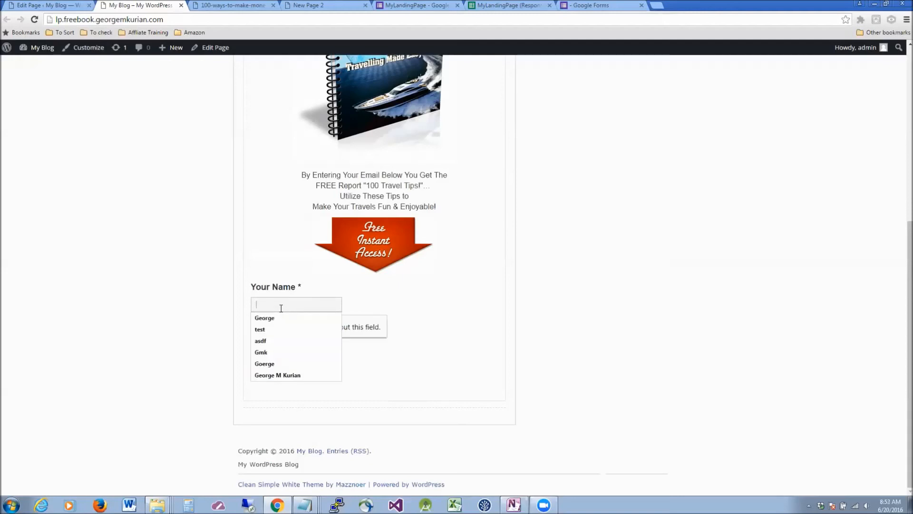
pyautogui.write('George')
pyautogui.press('Tab')
pyautogui.click(277, 374)
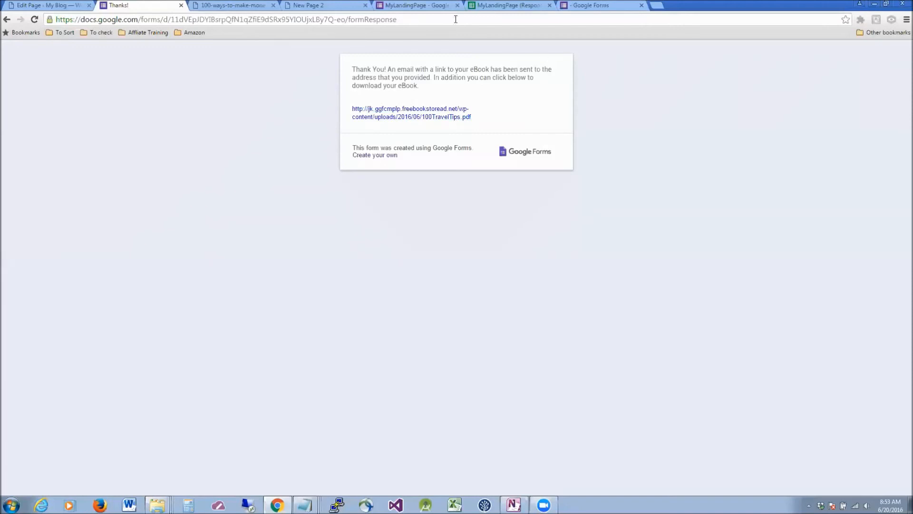
# Open gmail.com in a new browser tab.
pyautogui.click(657, 6)
pyautogui.write('gmail')
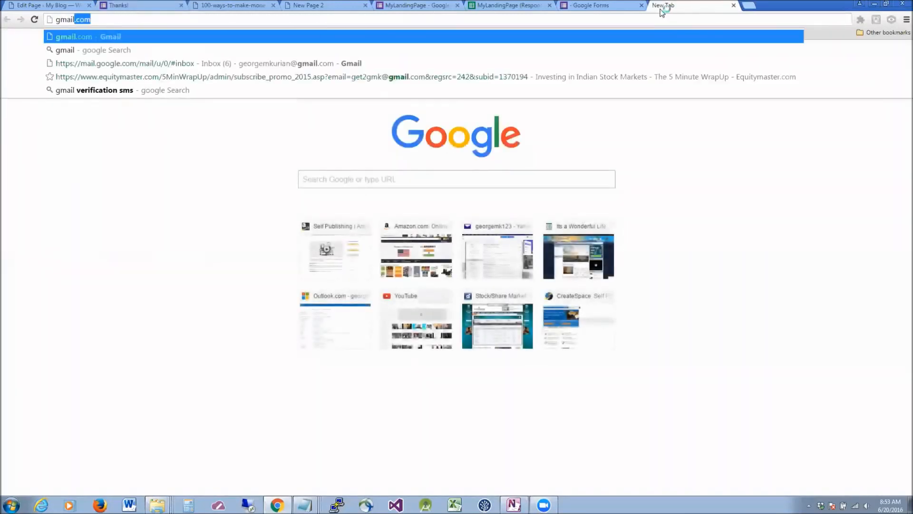
pyautogui.press('Return')
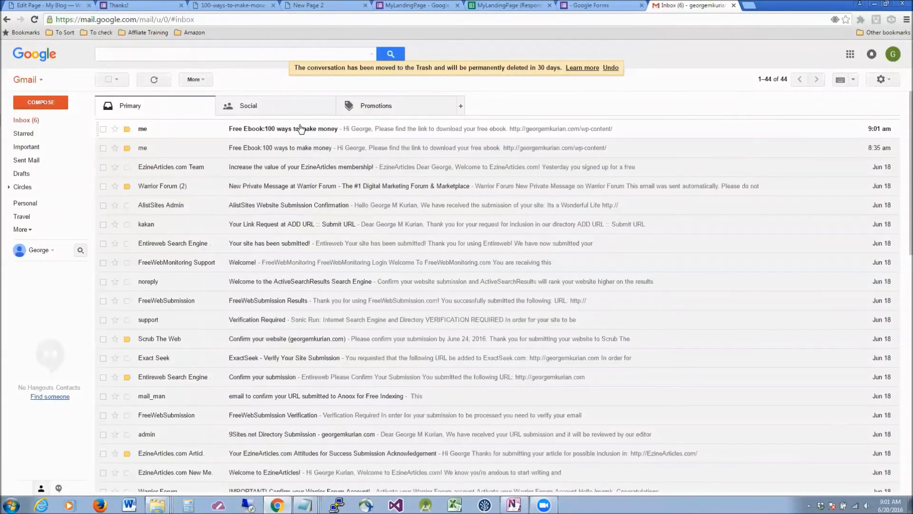
# Open the Free Ebook:100 ways to make money email and compare it with the form's thank-you page.
pyautogui.click(300, 128)
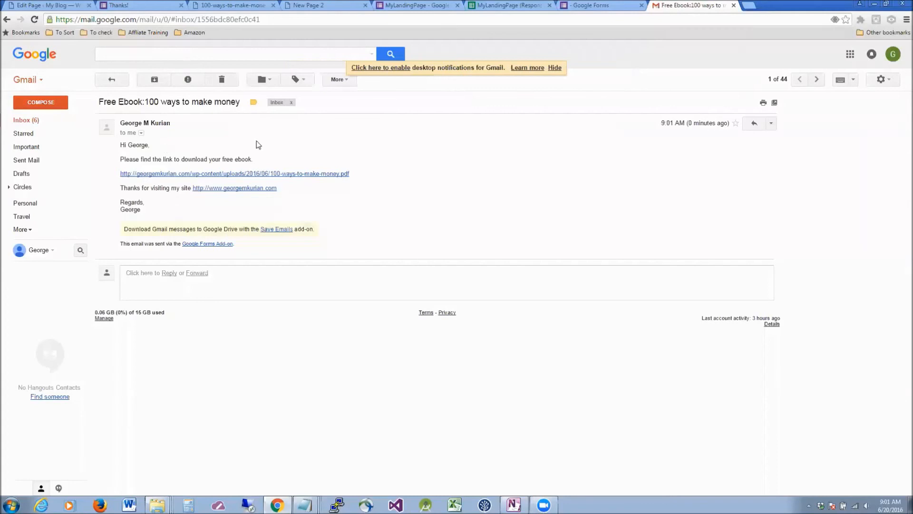
pyautogui.click(143, 5)
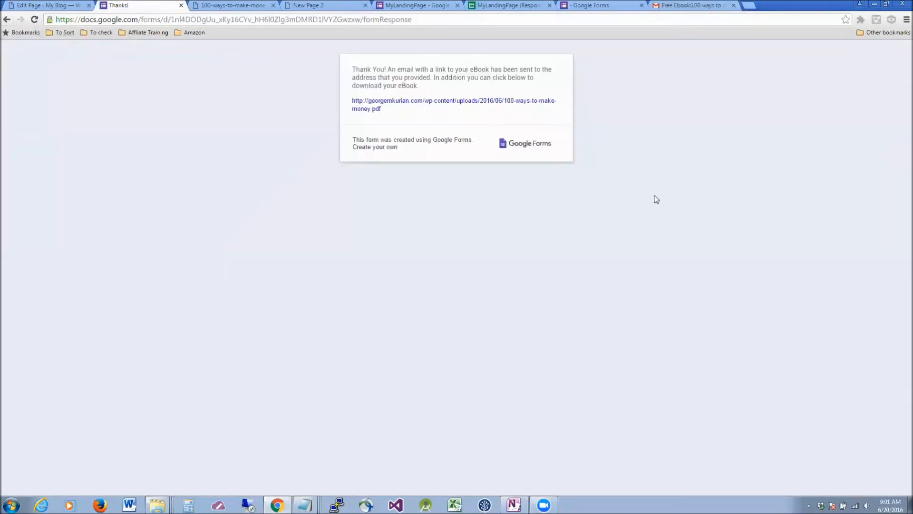
pyautogui.click(71, 6)
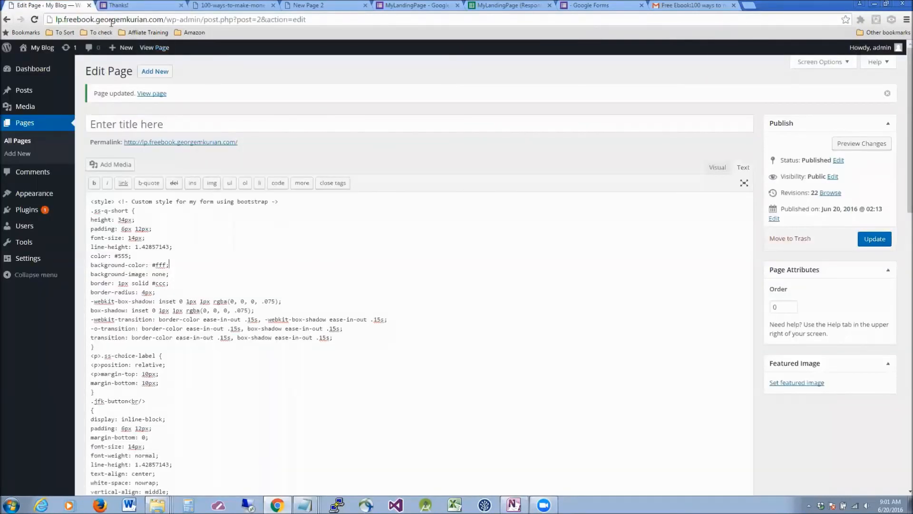
pyautogui.click(129, 6)
pyautogui.click(41, 7)
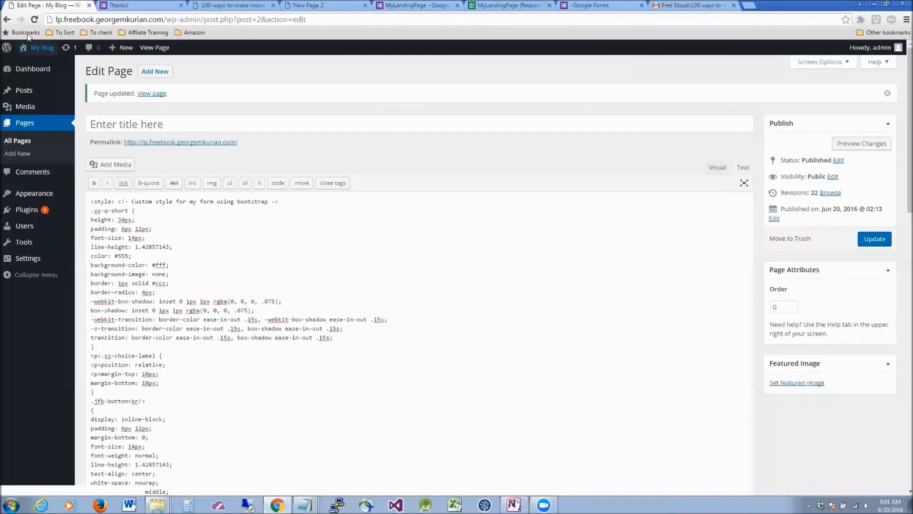
# Open My Blog's live site in a new browser tab.
pyautogui.moveTo(28, 48)
pyautogui.rightClick(37, 64)
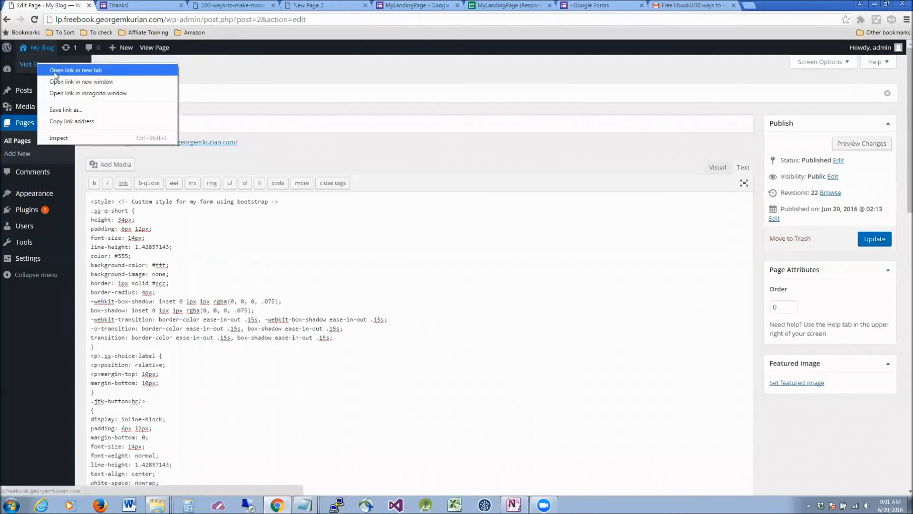
pyautogui.click(55, 72)
# Scroll through the live travel-tips landing page to look over the ebook offer.
pyautogui.click(138, 6)
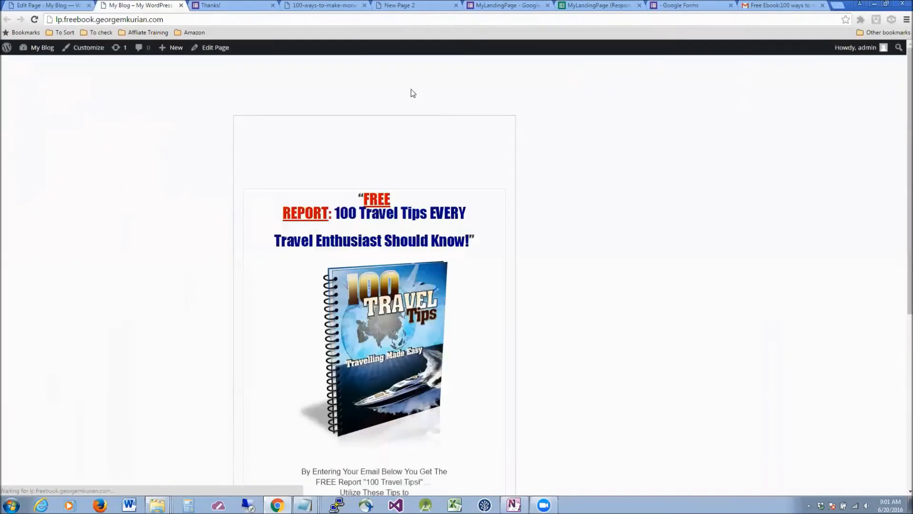
pyautogui.scroll(-5, 613, 222)
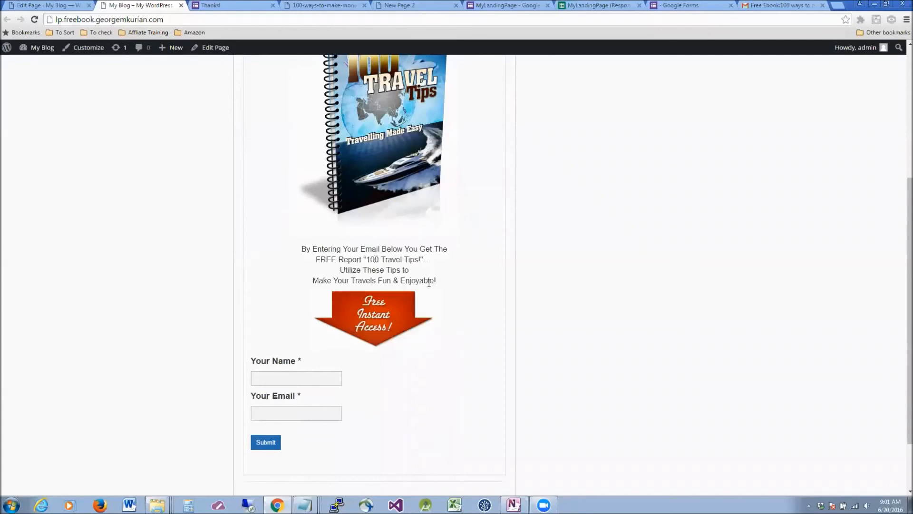
pyautogui.scroll(4, 414, 300)
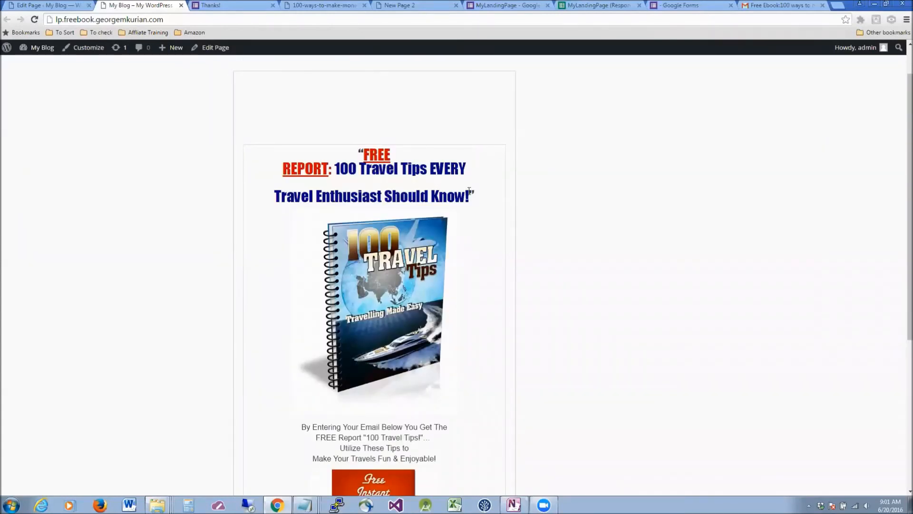
pyautogui.scroll(-3, 469, 193)
pyautogui.moveTo(42, 48)
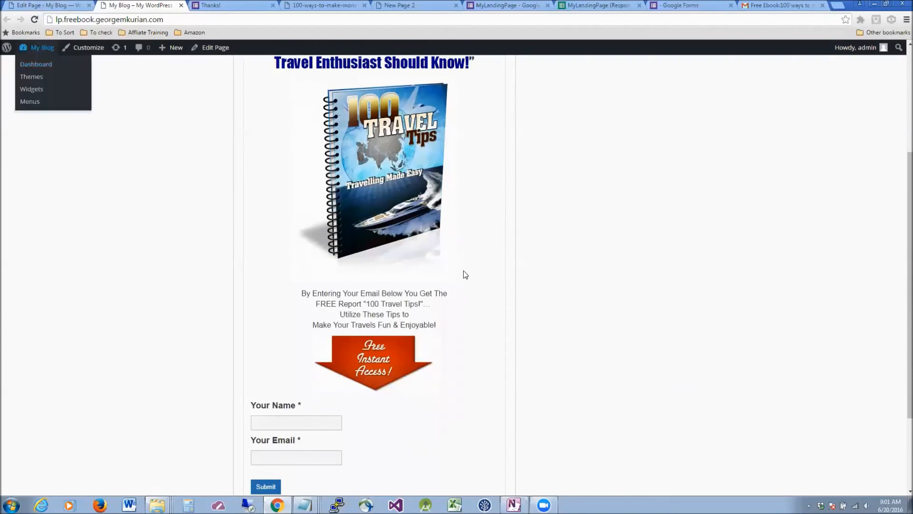
pyautogui.scroll(4, 465, 275)
# Check the page editor, then review the live page's name and email sign-up form.
pyautogui.click(52, 5)
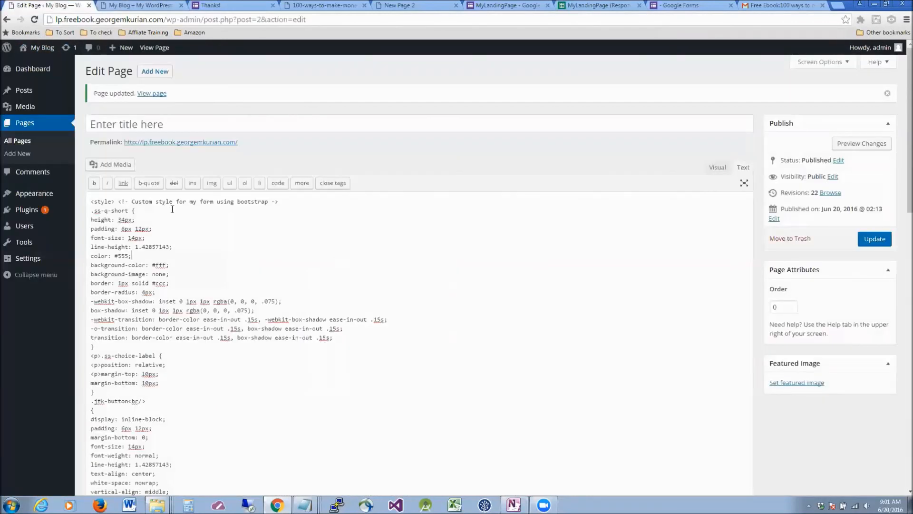
pyautogui.click(138, 5)
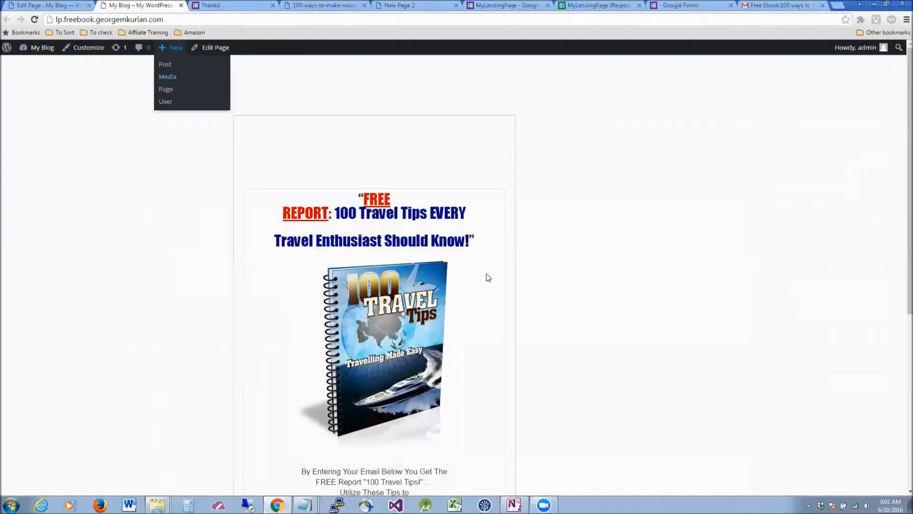
pyautogui.scroll(-4, 642, 267)
pyautogui.scroll(-3, 641, 267)
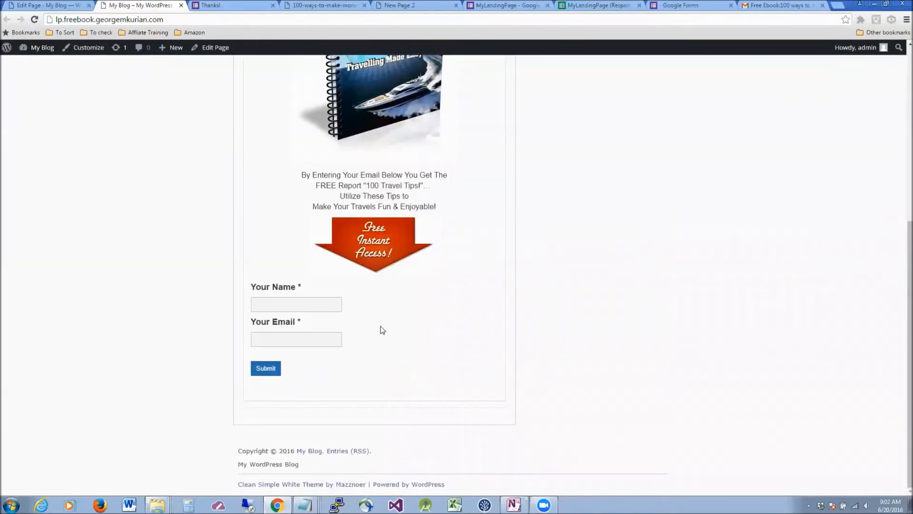
pyautogui.scroll(7, 382, 328)
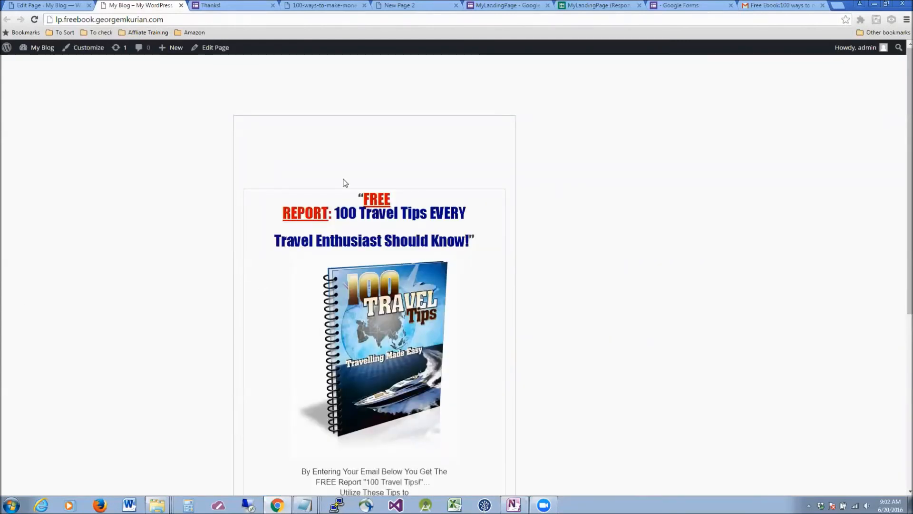
pyautogui.scroll(-3, 774, 223)
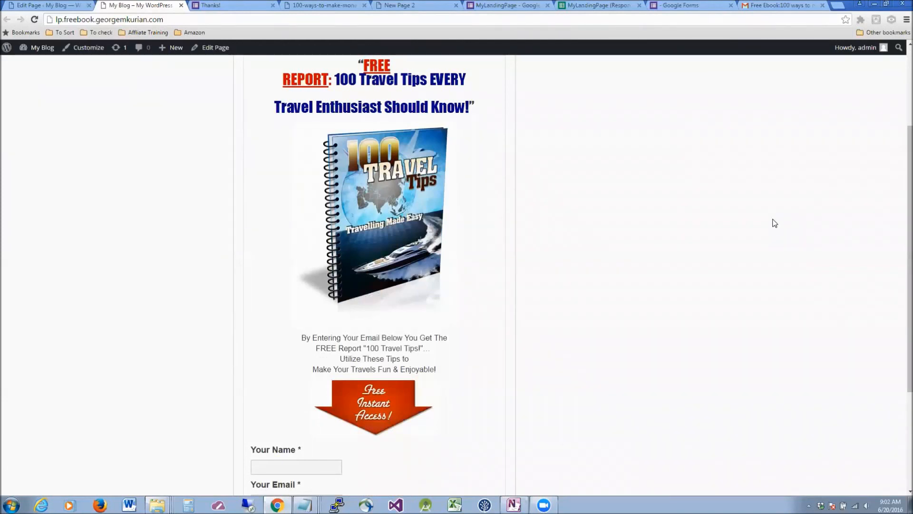
pyautogui.scroll(3, 775, 223)
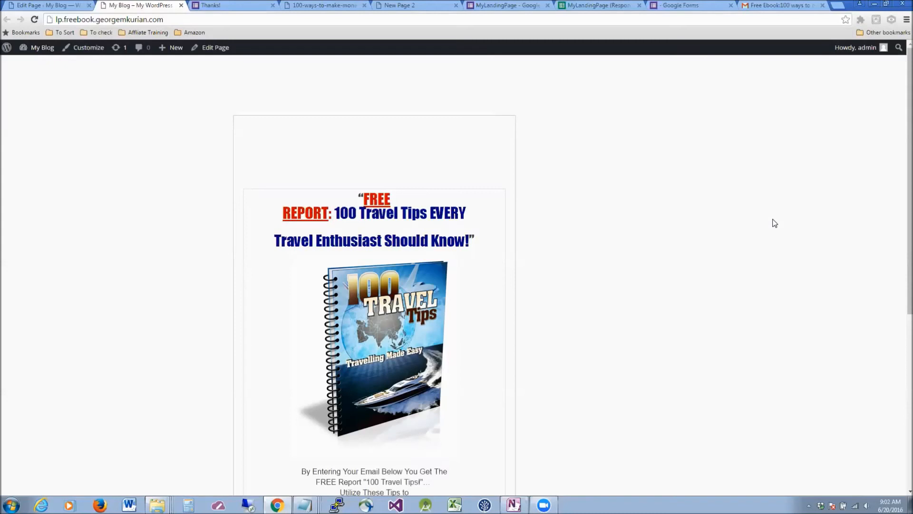
pyautogui.scroll(-3, 774, 223)
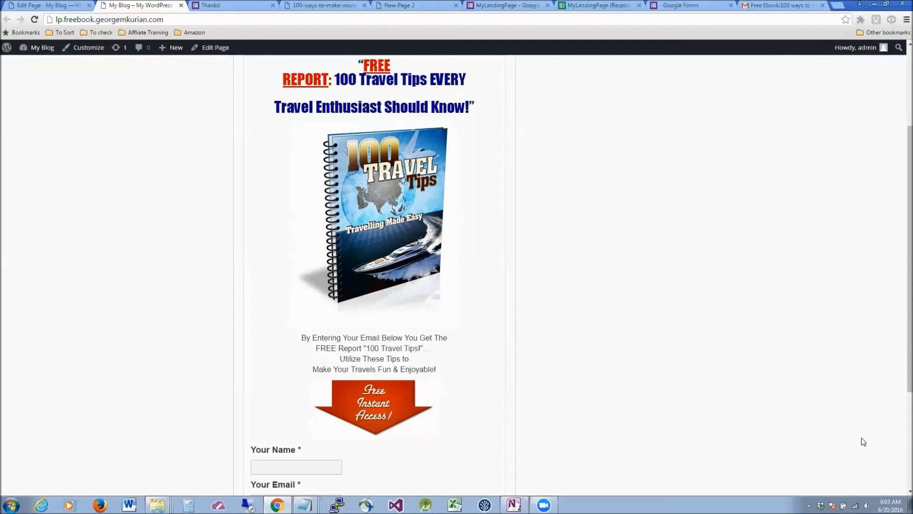
pyautogui.scroll(-1, 507, 314)
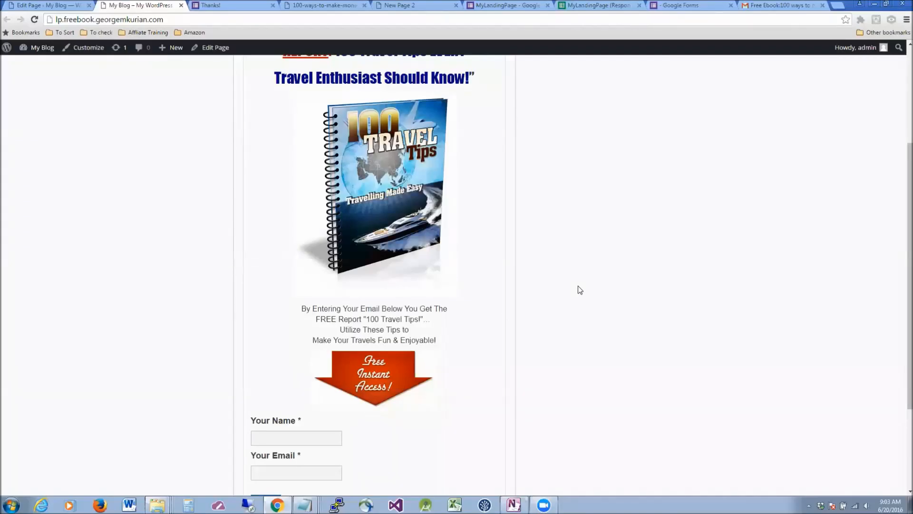
pyautogui.scroll(3, 580, 290)
pyautogui.scroll(-5, 581, 289)
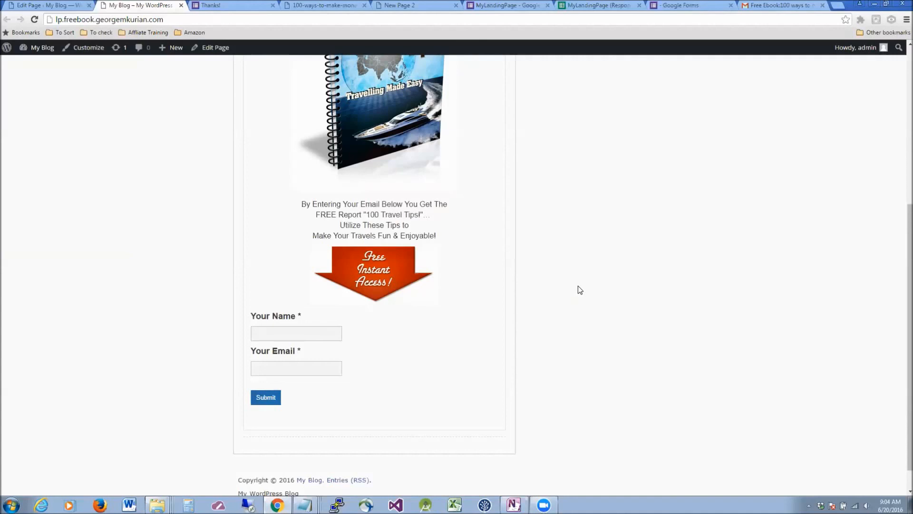
pyautogui.scroll(5, 578, 286)
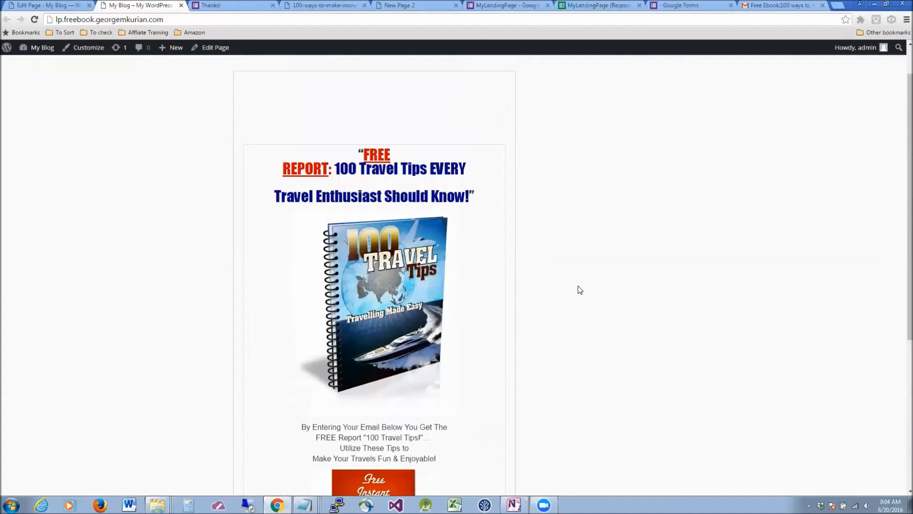
pyautogui.scroll(-4, 656, 246)
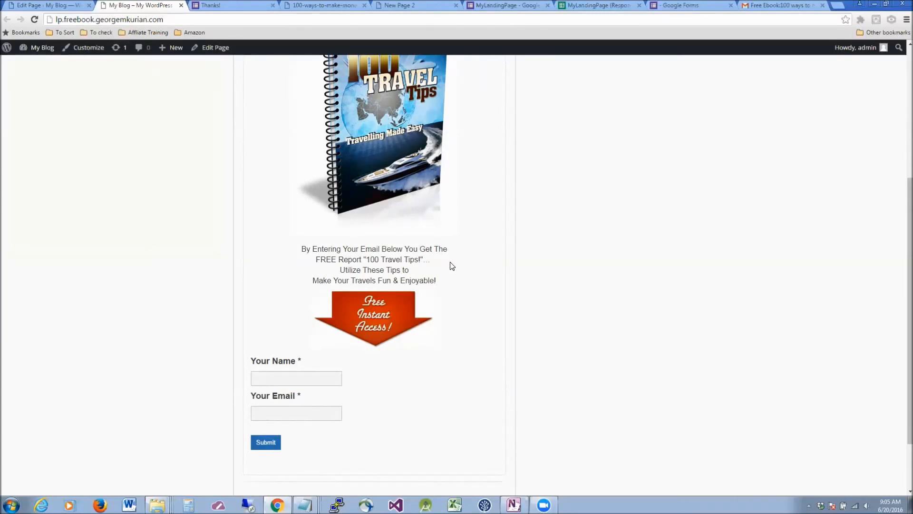
# Scroll the page editor to the form code and inspect the email and text field types.
pyautogui.click(39, 7)
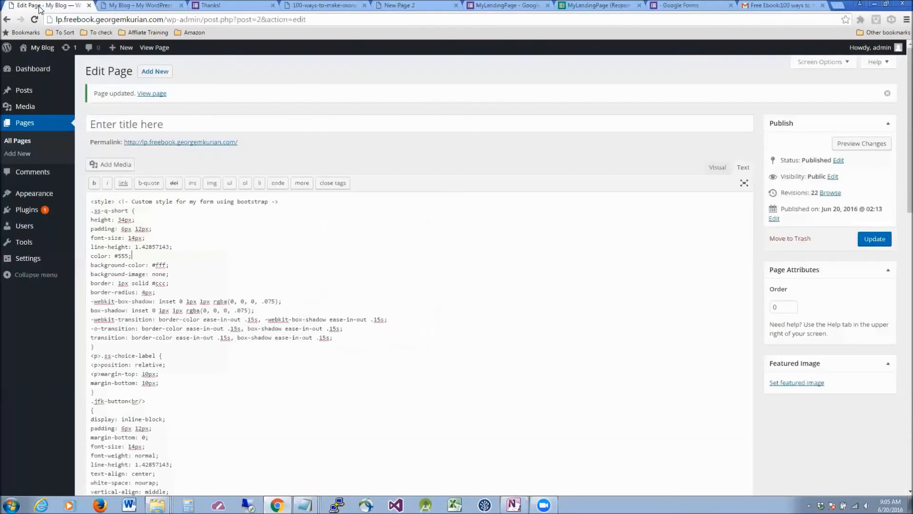
pyautogui.scroll(-7, 308, 292)
pyautogui.scroll(-10, 308, 292)
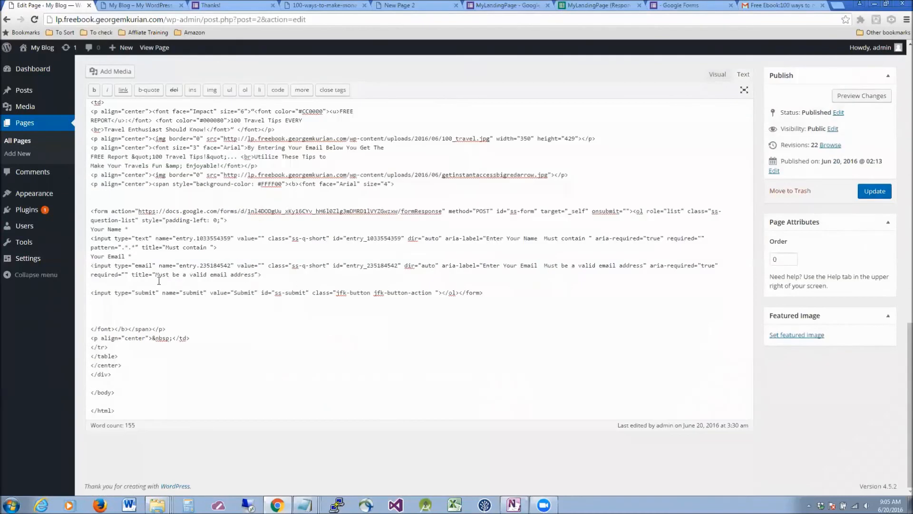
pyautogui.doubleClick(137, 265)
pyautogui.doubleClick(136, 239)
pyautogui.click(169, 244)
pyautogui.click(144, 259)
# Select the form code down to </form> and bring up the Notepad copy of the Google Forms source.
pyautogui.click(214, 221)
pyautogui.moveTo(264, 222); pyautogui.dragTo(490, 292)
pyautogui.click(93, 208)
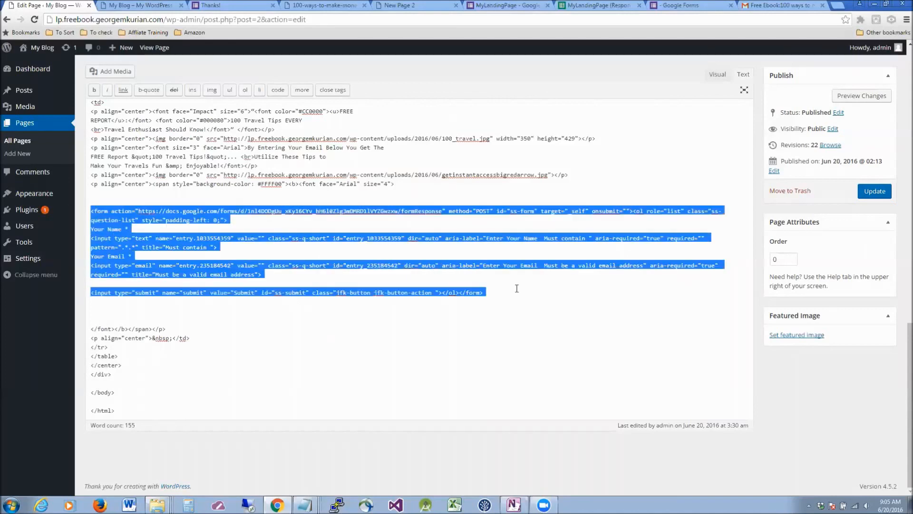
pyautogui.click(490, 293)
pyautogui.moveTo(304, 505)
pyautogui.click(307, 473)
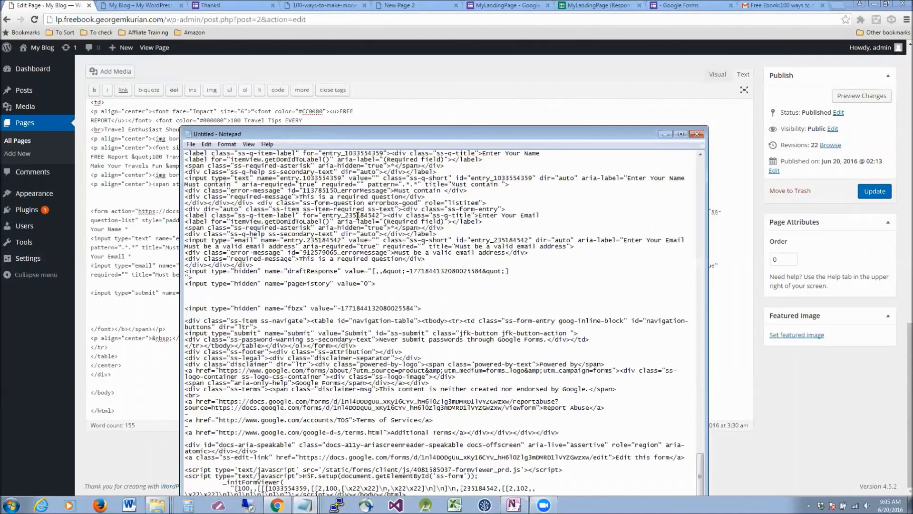
# Move Notepad up, review the Google disclaimer at the end of the source, then return to the editor.
pyautogui.rightClick(329, 308)
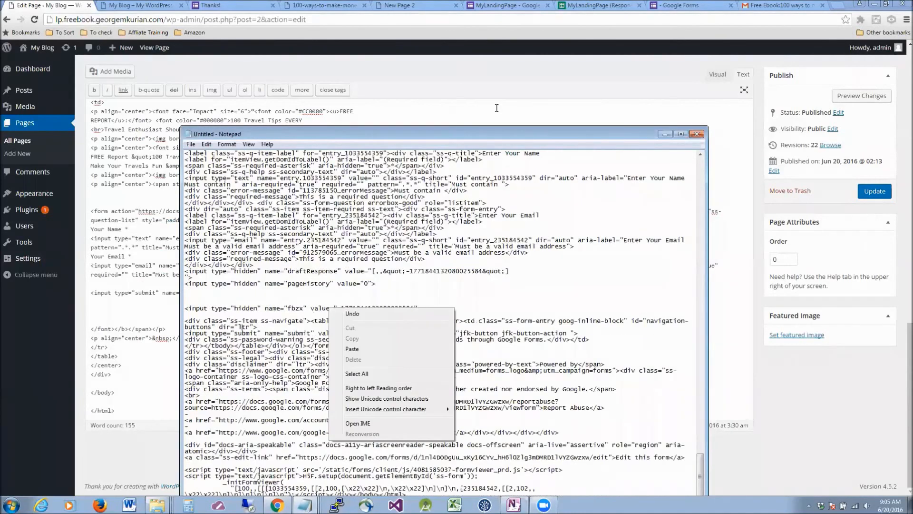
pyautogui.click(506, 145)
pyautogui.moveTo(506, 135); pyautogui.dragTo(505, 20)
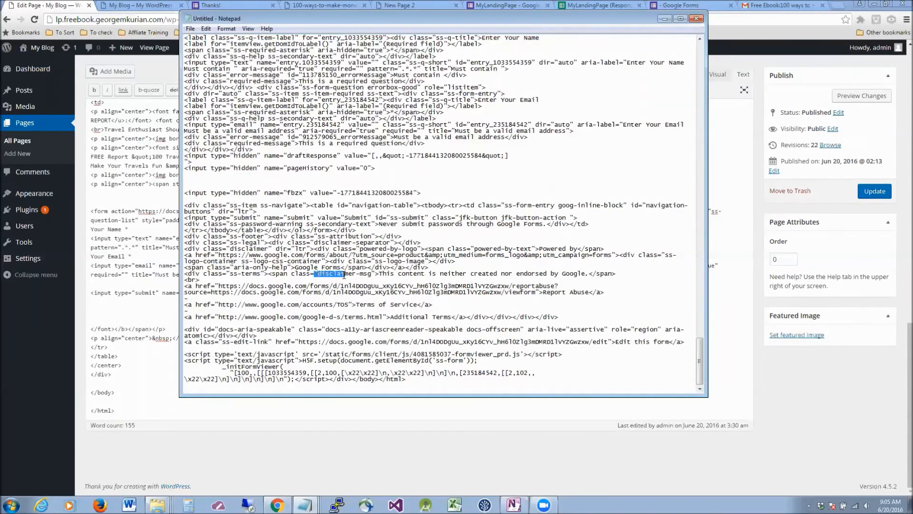
pyautogui.moveTo(379, 273); pyautogui.dragTo(587, 274)
pyautogui.click(416, 293)
pyautogui.click(129, 232)
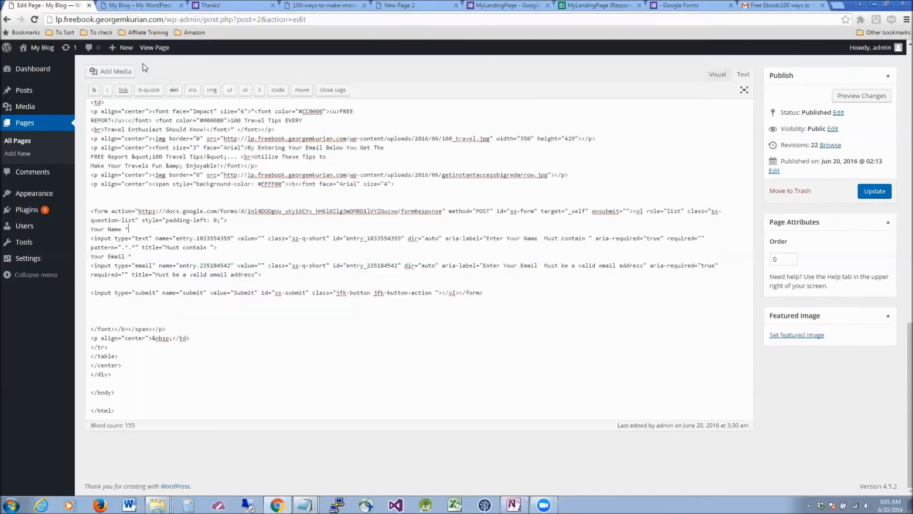
# Scroll the live page to the FREE REPORT: 100 Travel Tips heading, ebook cover and signup form.
pyautogui.click(157, 5)
pyautogui.scroll(-2, 381, 382)
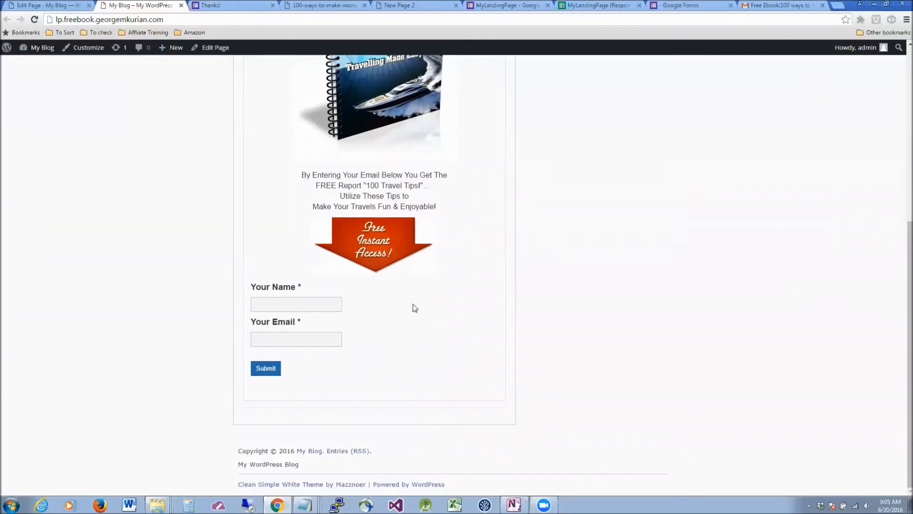
pyautogui.scroll(4, 412, 304)
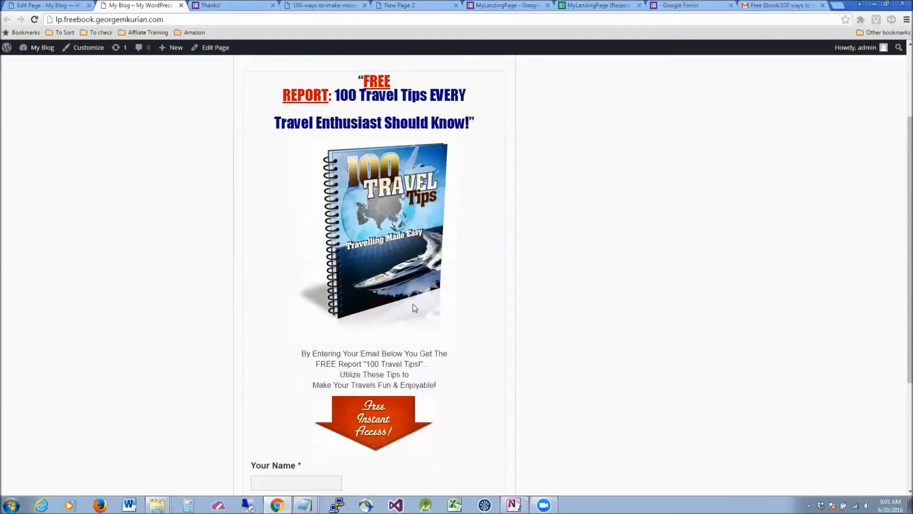
pyautogui.scroll(-4, 413, 304)
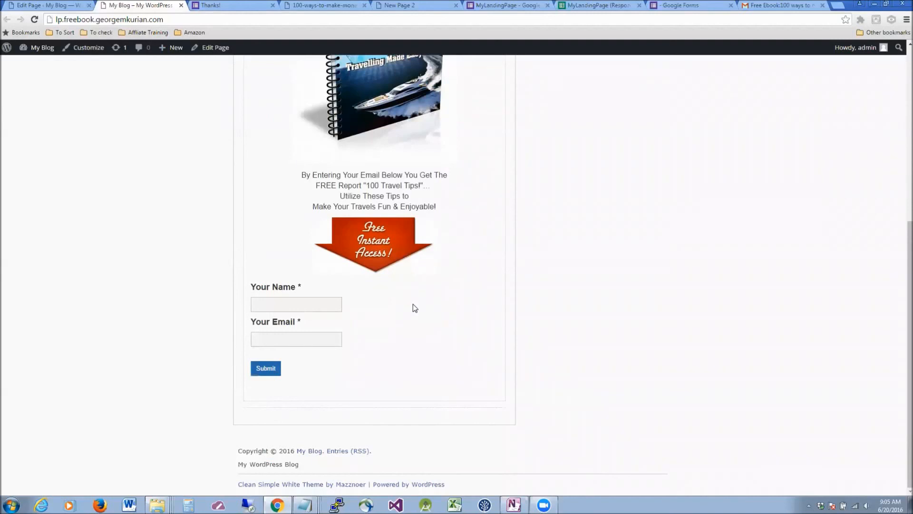